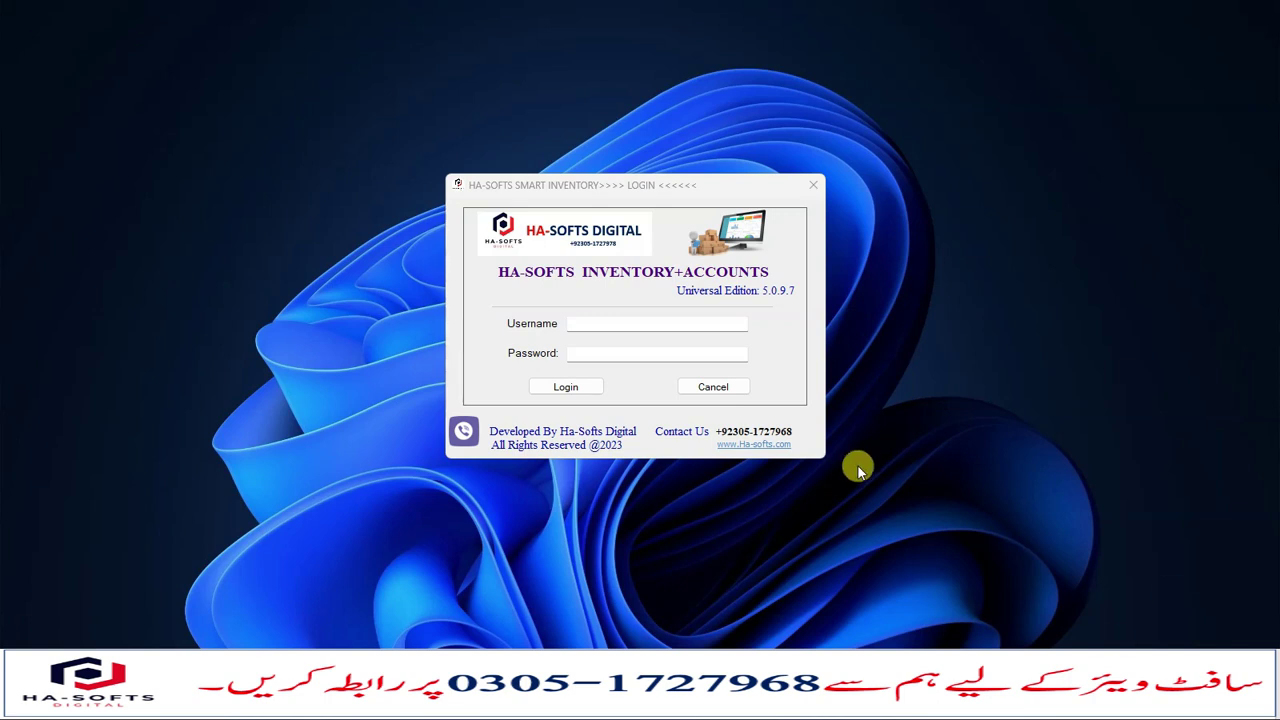
Log in with the username ADMIN and the account password
left_click(633, 323)
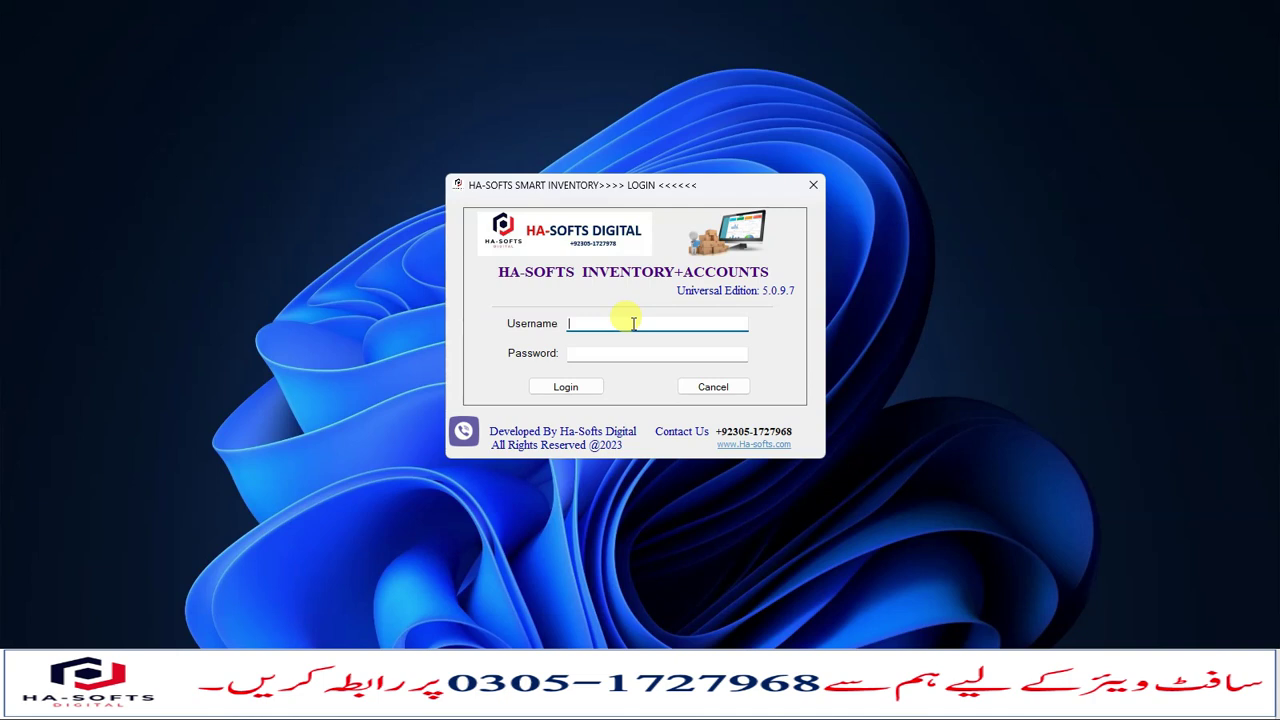
type("ADMIN")
key("Tab")
type("1")
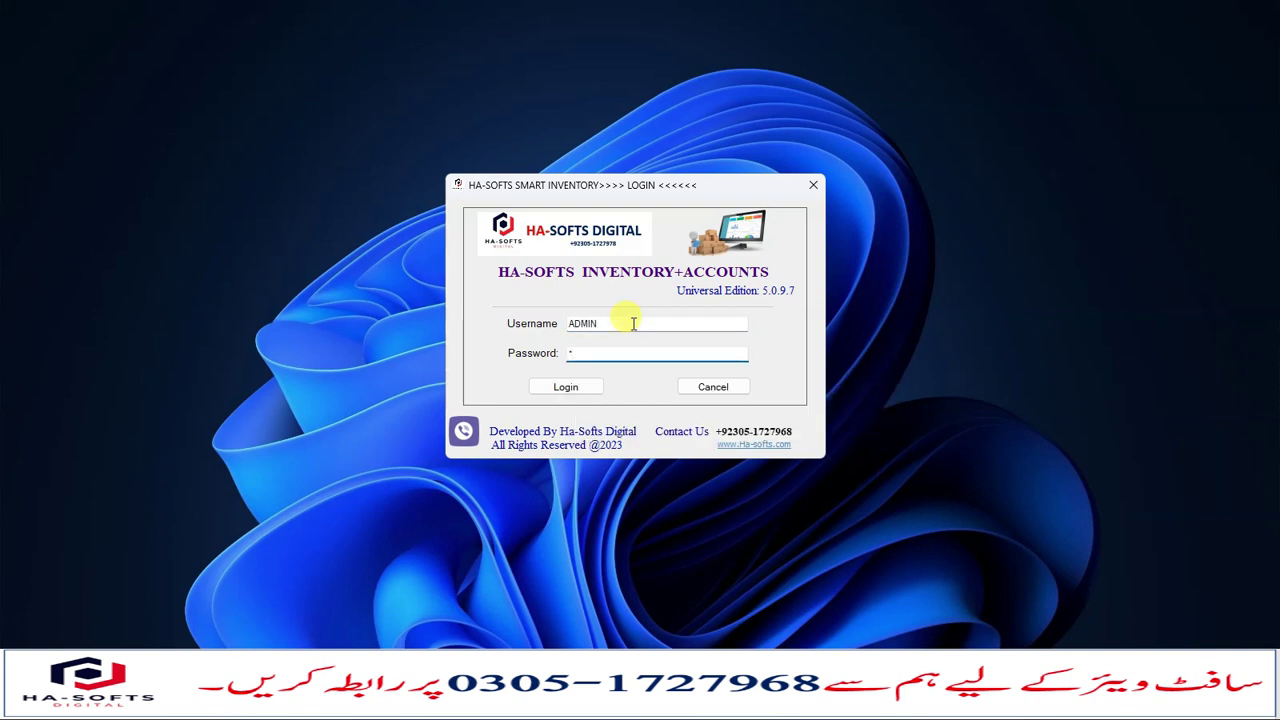
key("Return")
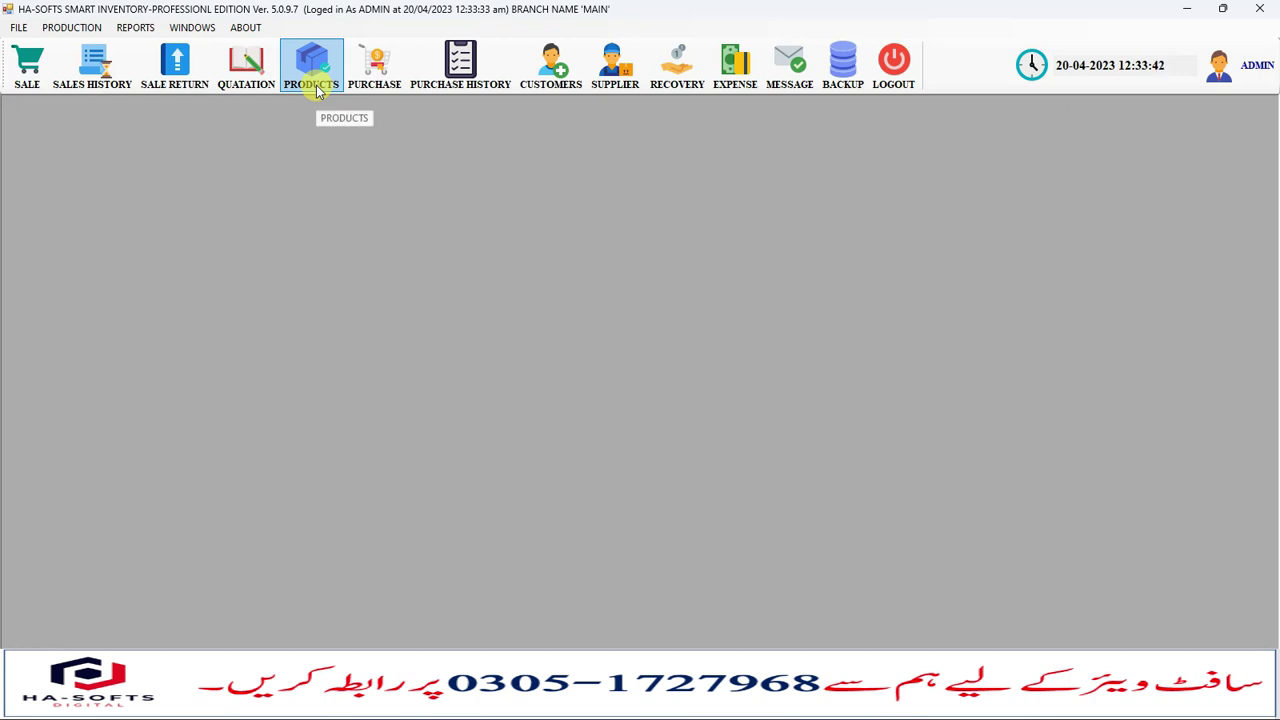
left_click(18, 27)
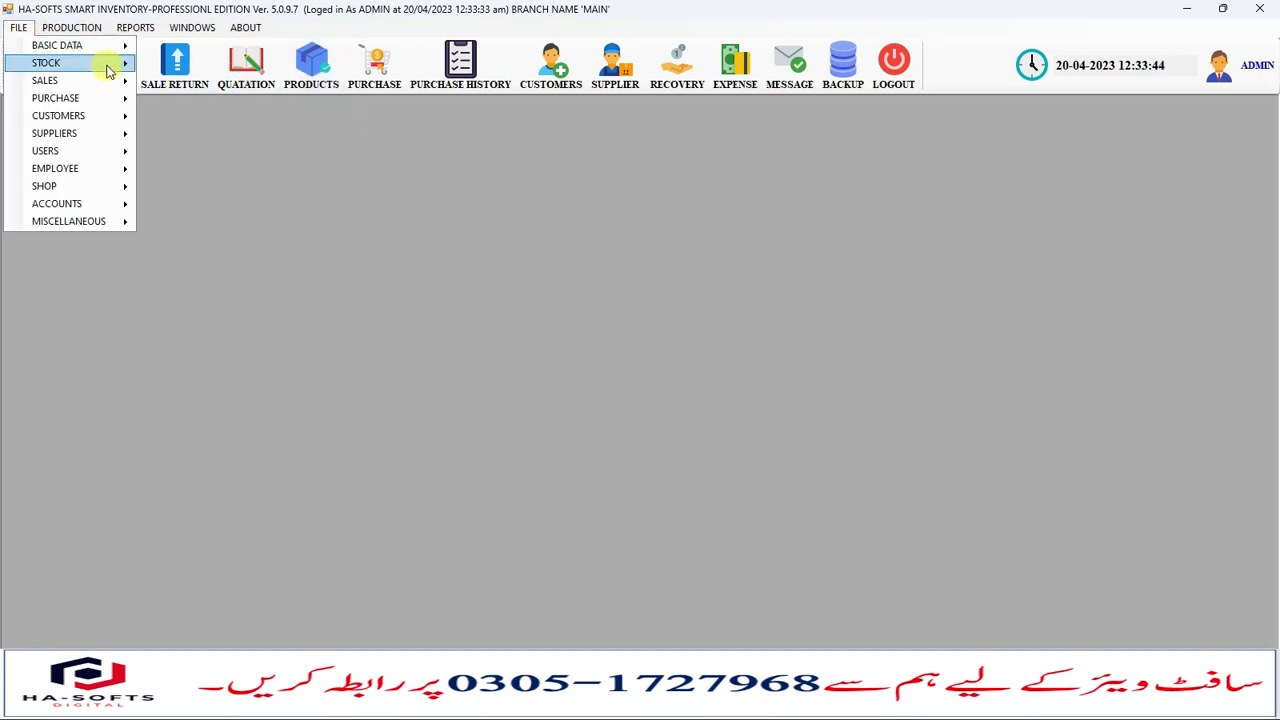
mouse_move(108, 68)
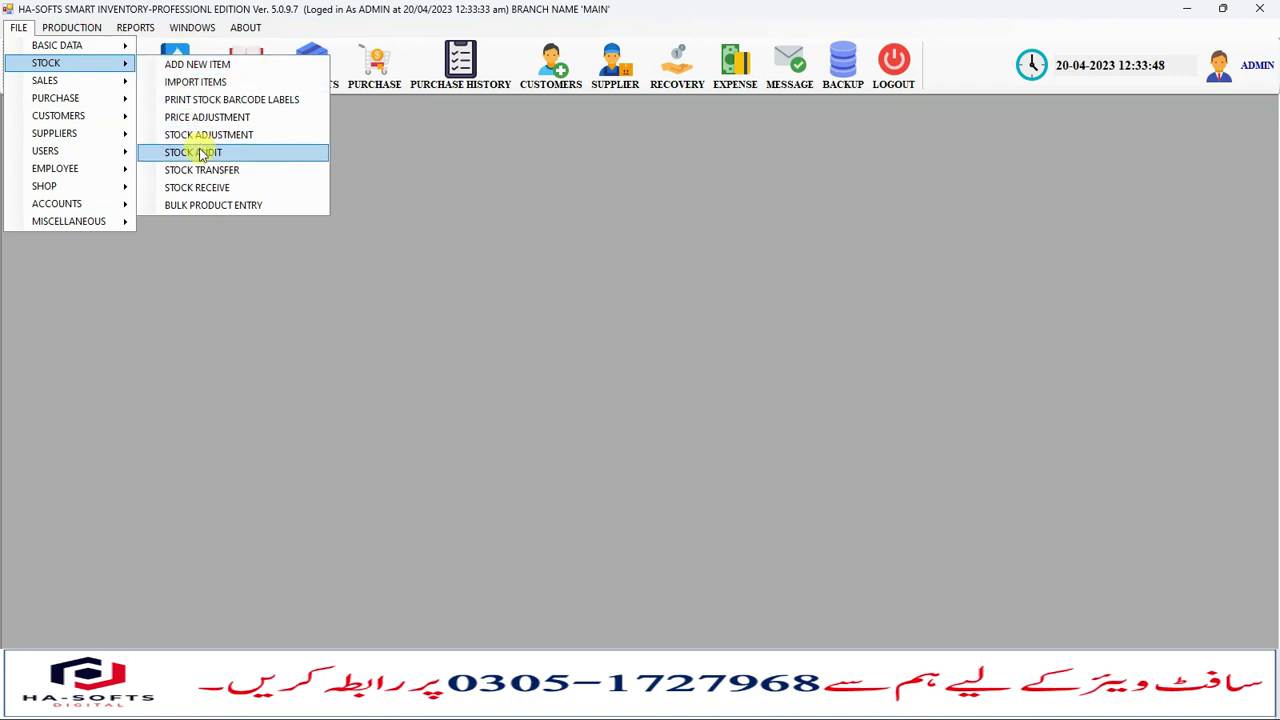
left_click(396, 182)
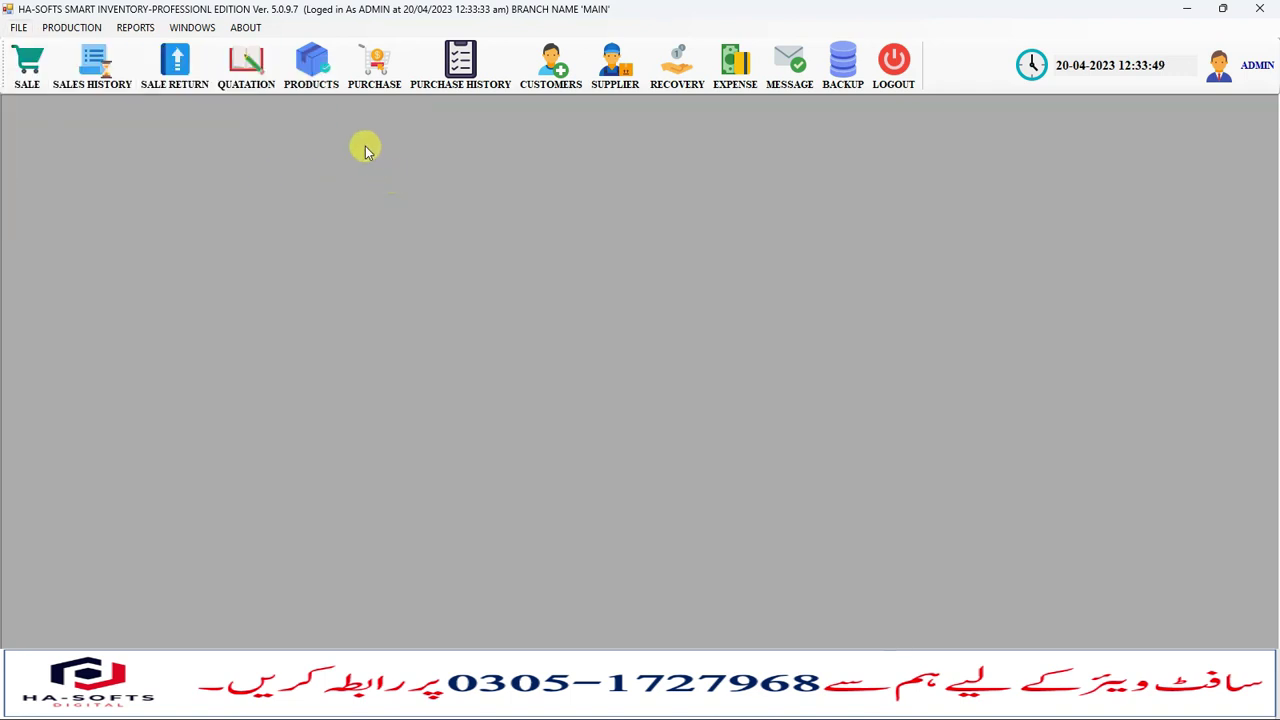
Open the product definition screen and add a new product category named TENNIS BALLS
left_click(308, 66)
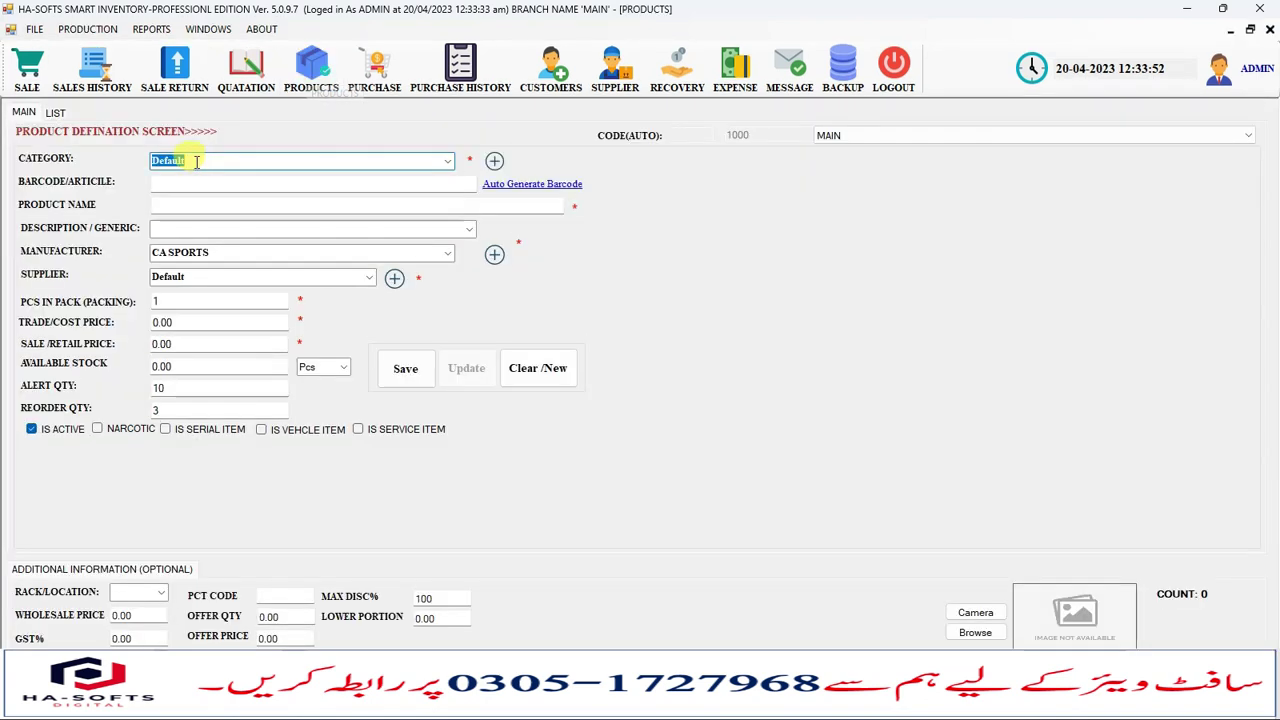
left_click(196, 162)
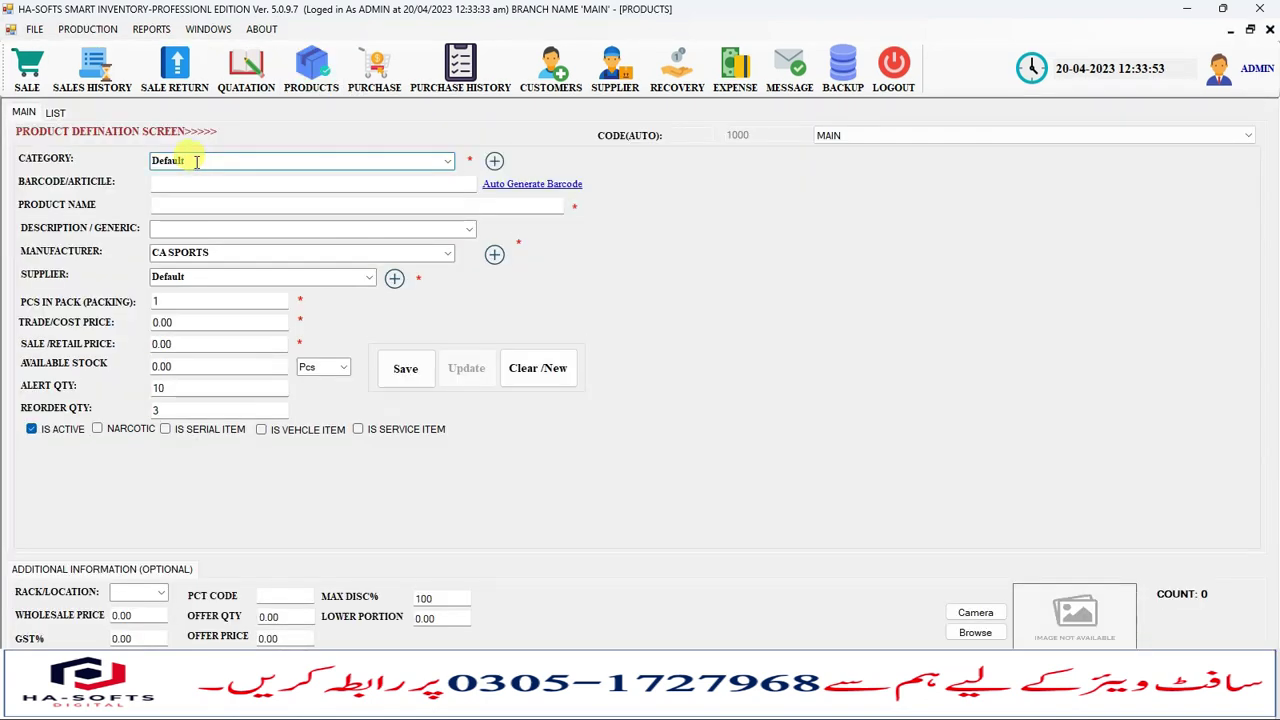
left_click(449, 163)
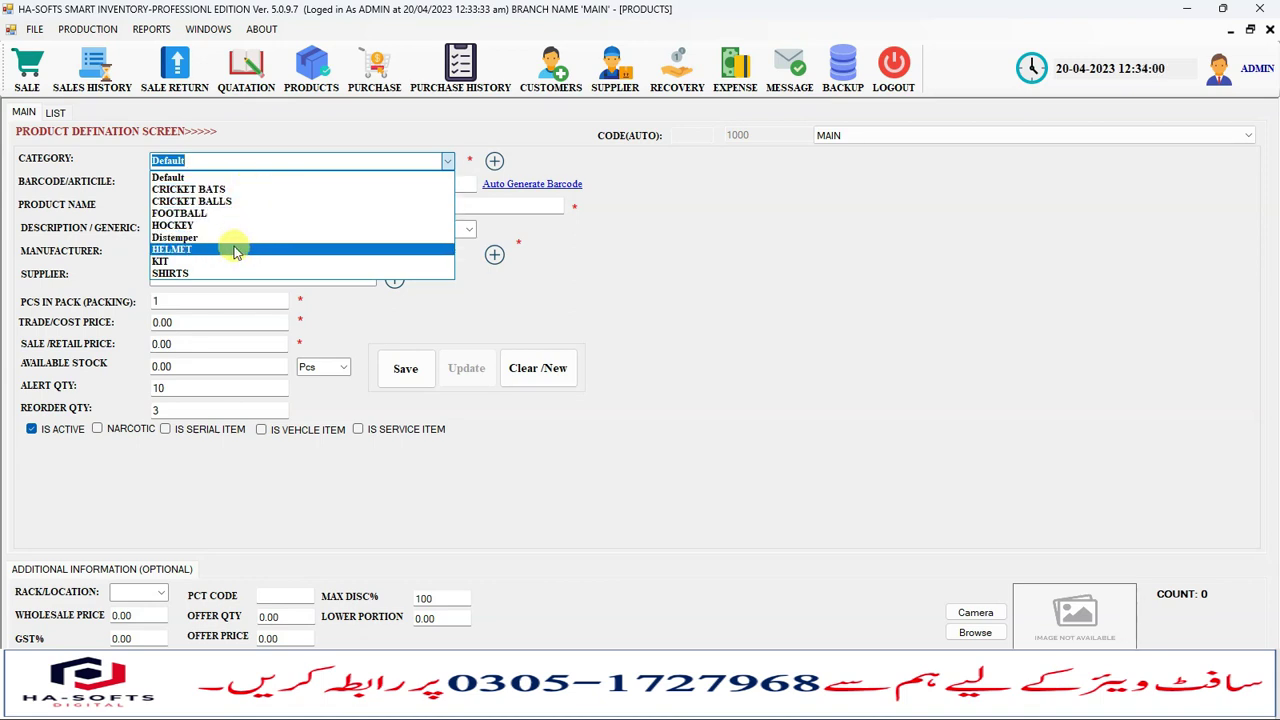
left_click(366, 160)
left_click(494, 163)
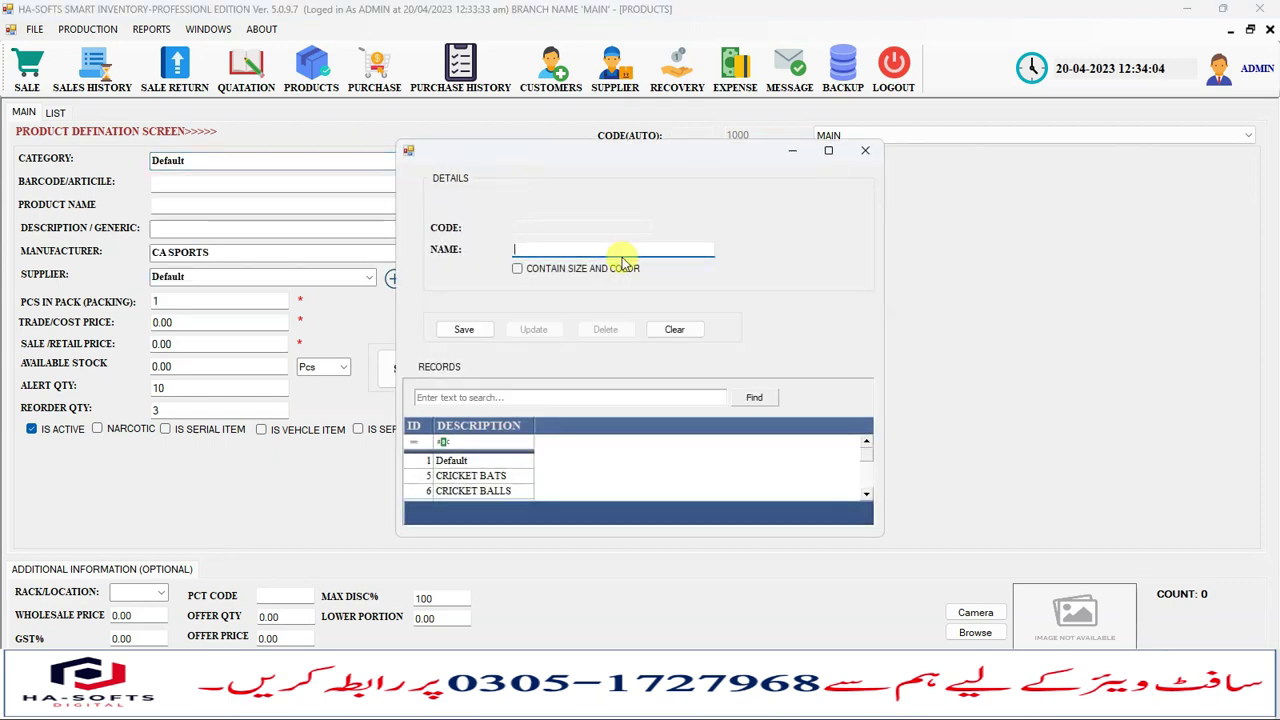
type("TENNIS BALLS")
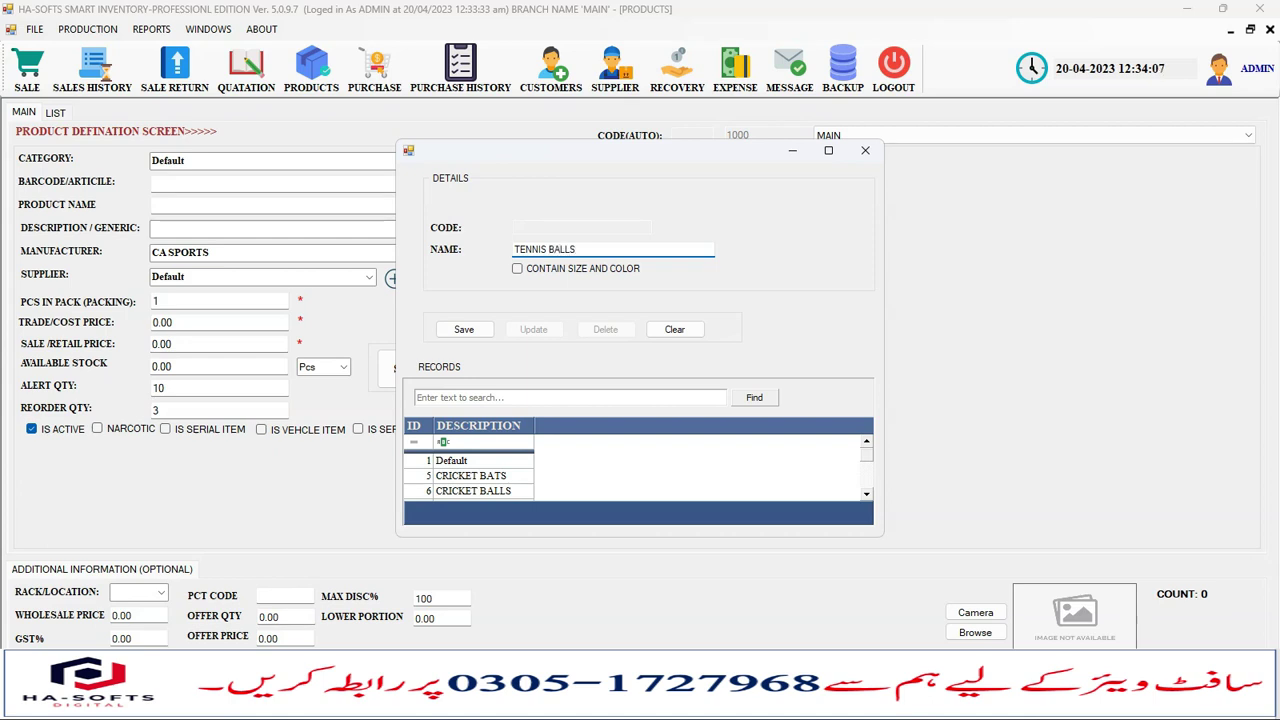
left_click(478, 329)
left_click(697, 405)
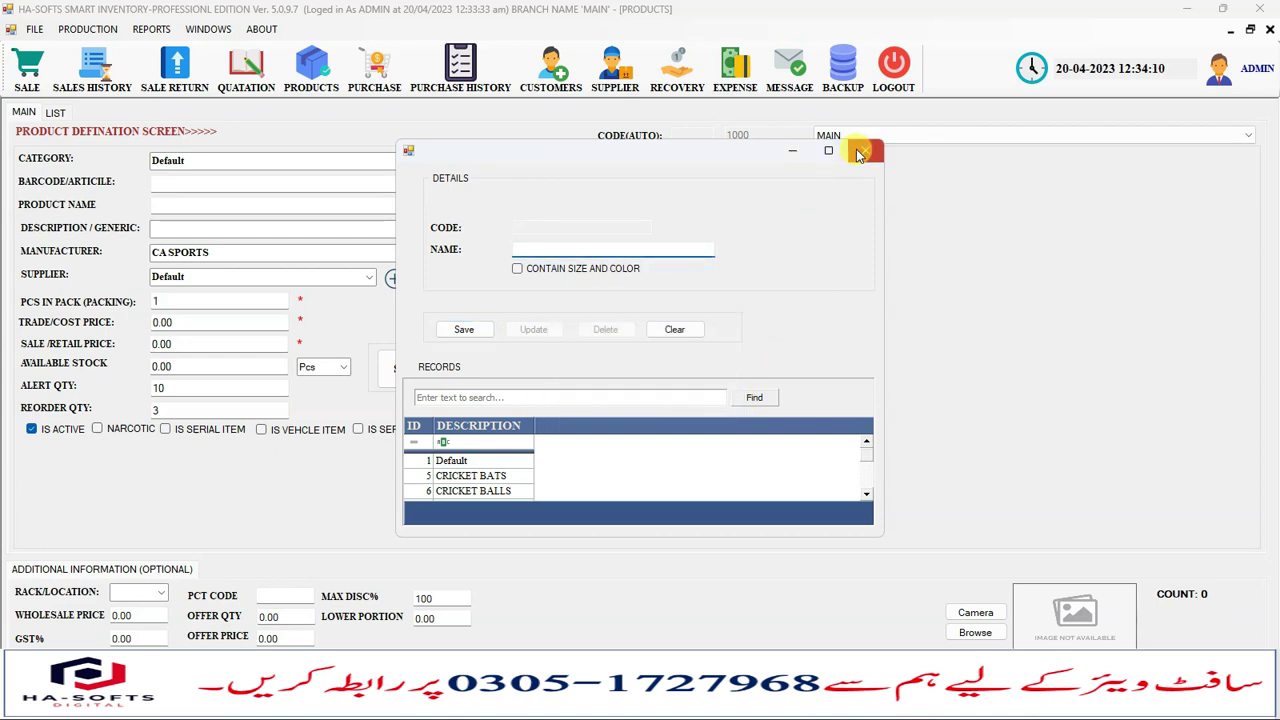
left_click(865, 150)
Set the new product's category to CRICKET BATS and auto-generate its barcode
left_click(447, 164)
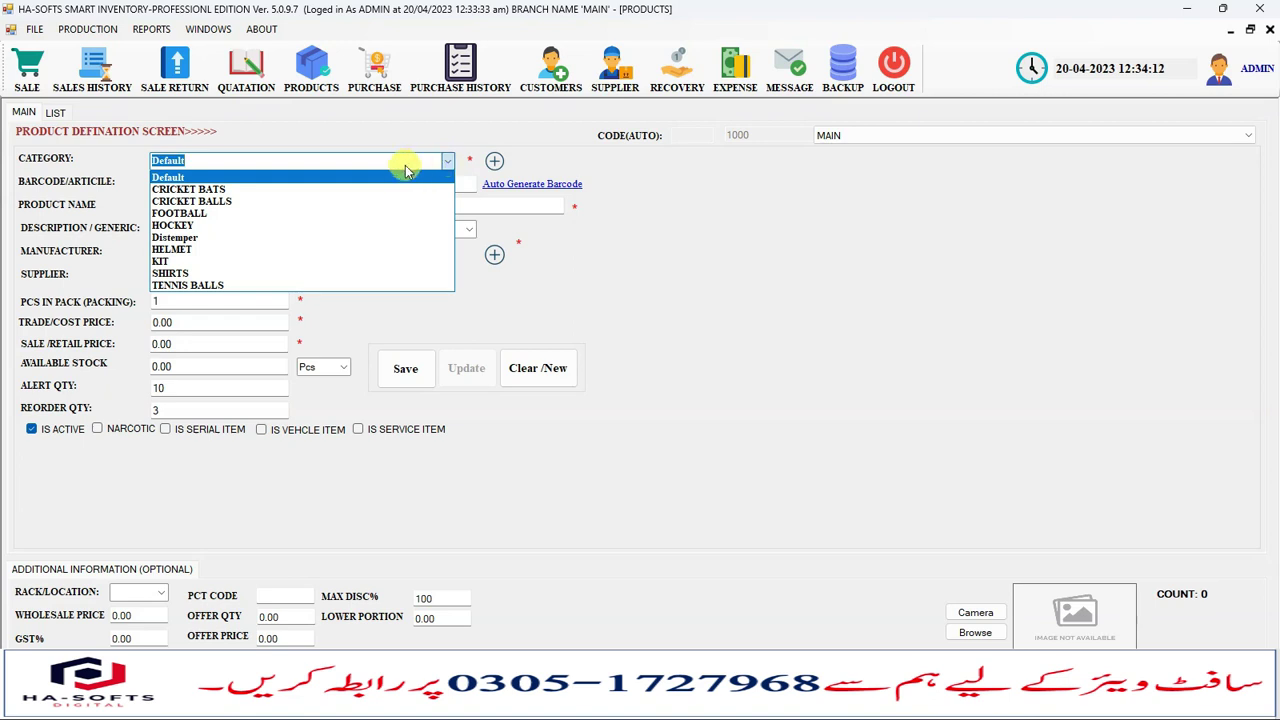
left_click(277, 189)
left_click(197, 185)
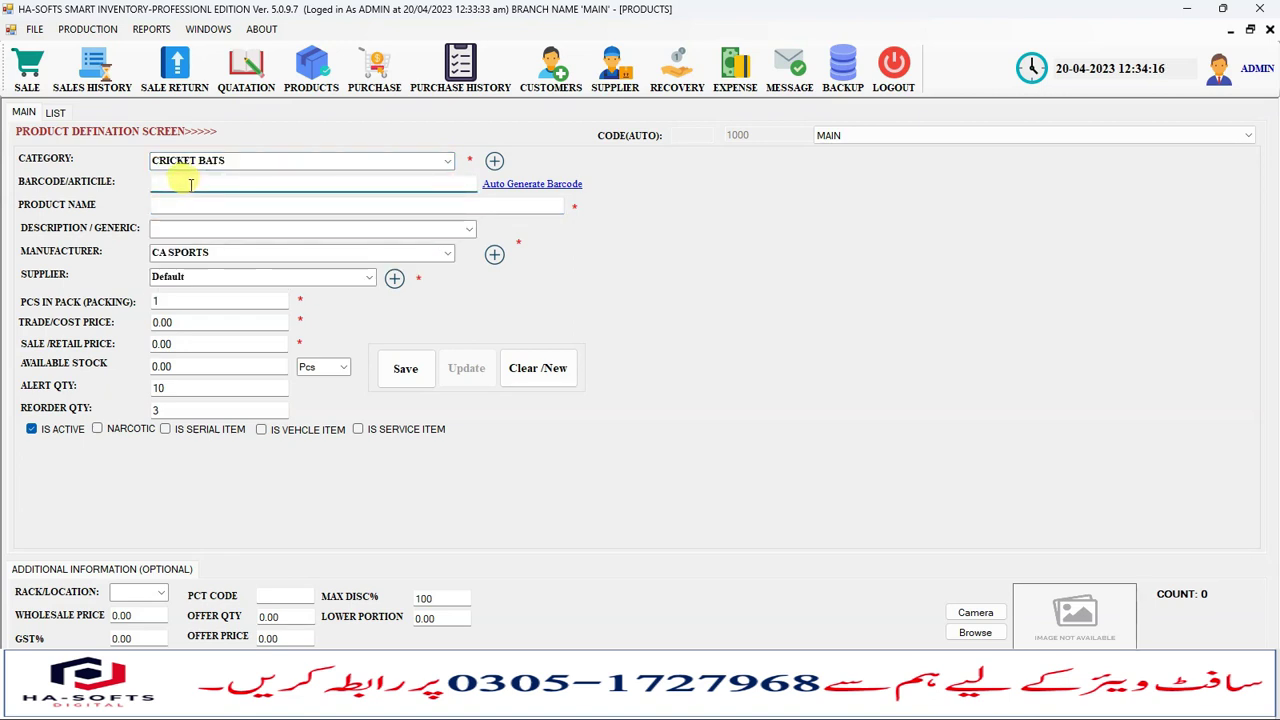
left_click(525, 186)
Enter MB MALIK BAT SHER AMIN 17LB as the product name
left_click(177, 201)
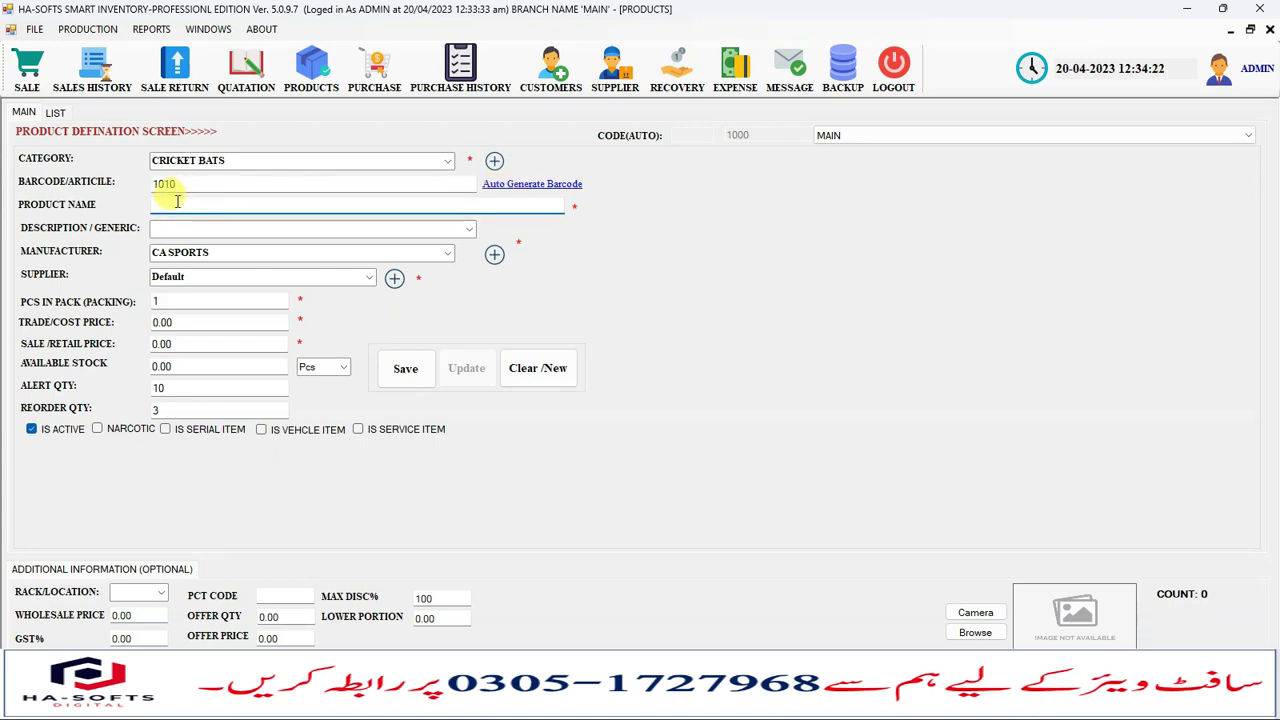
type("MB ")
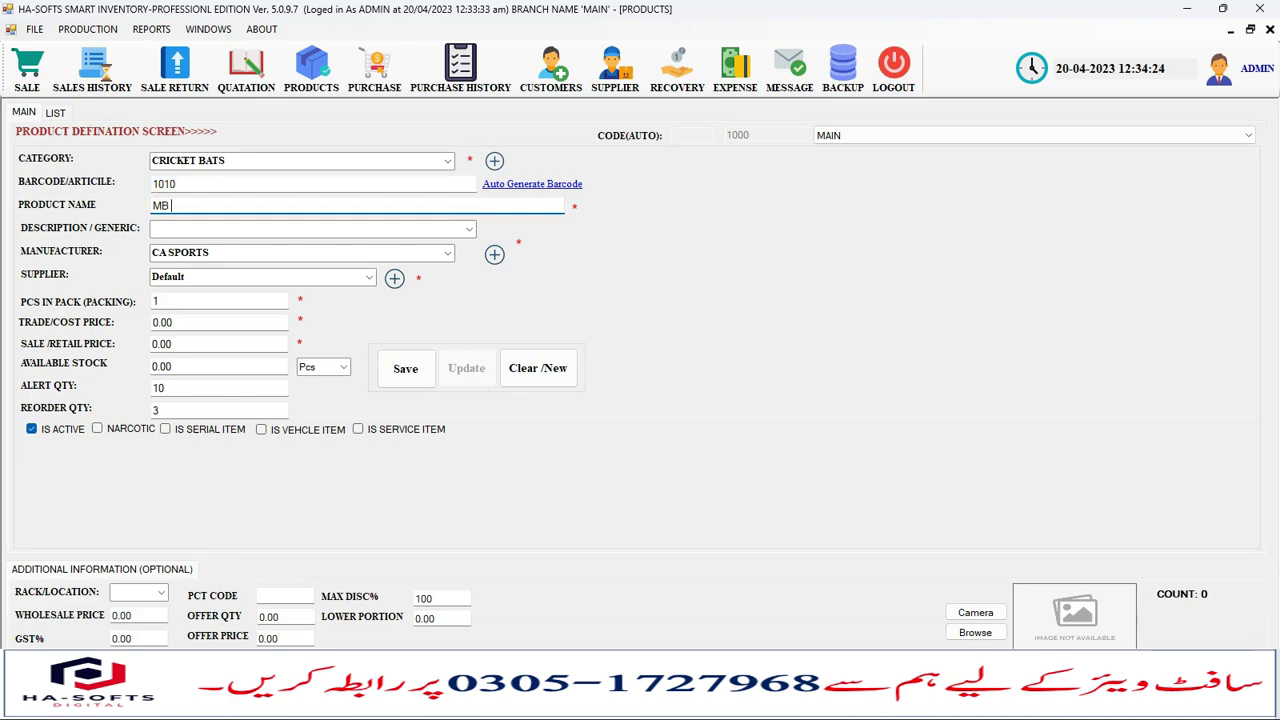
type("MALIK BAT SHER AMIN")
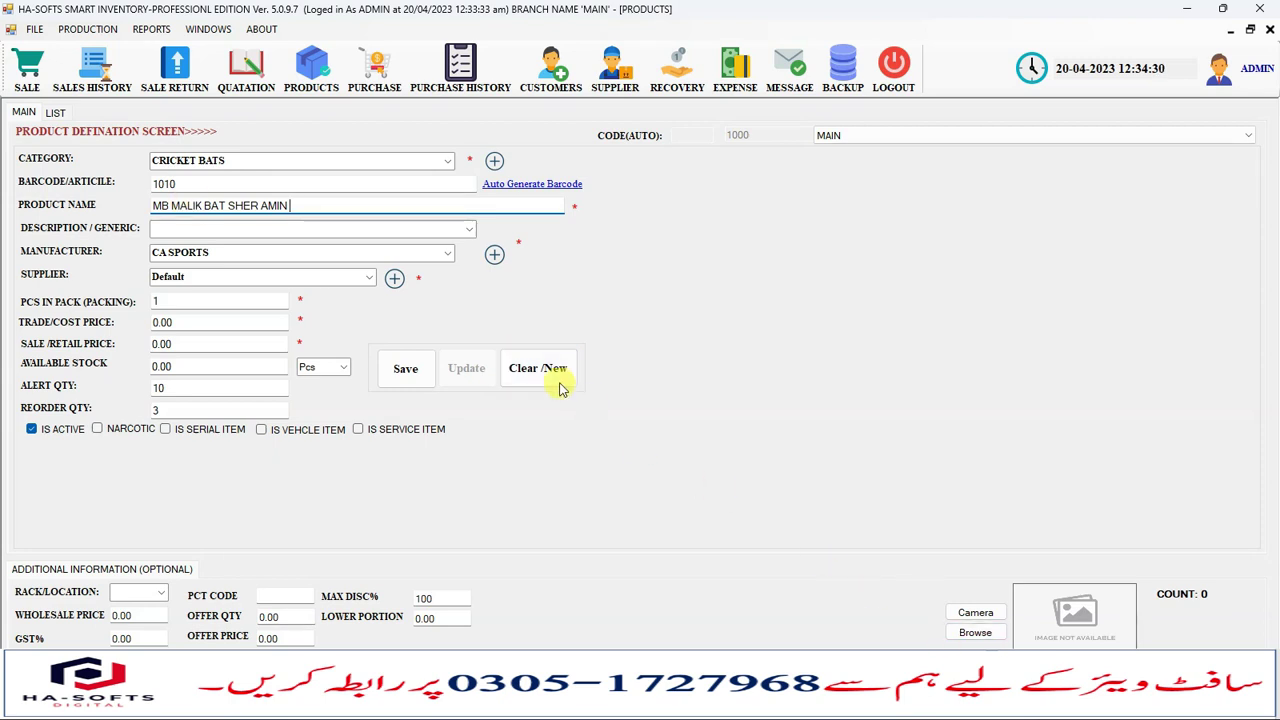
type("17LB")
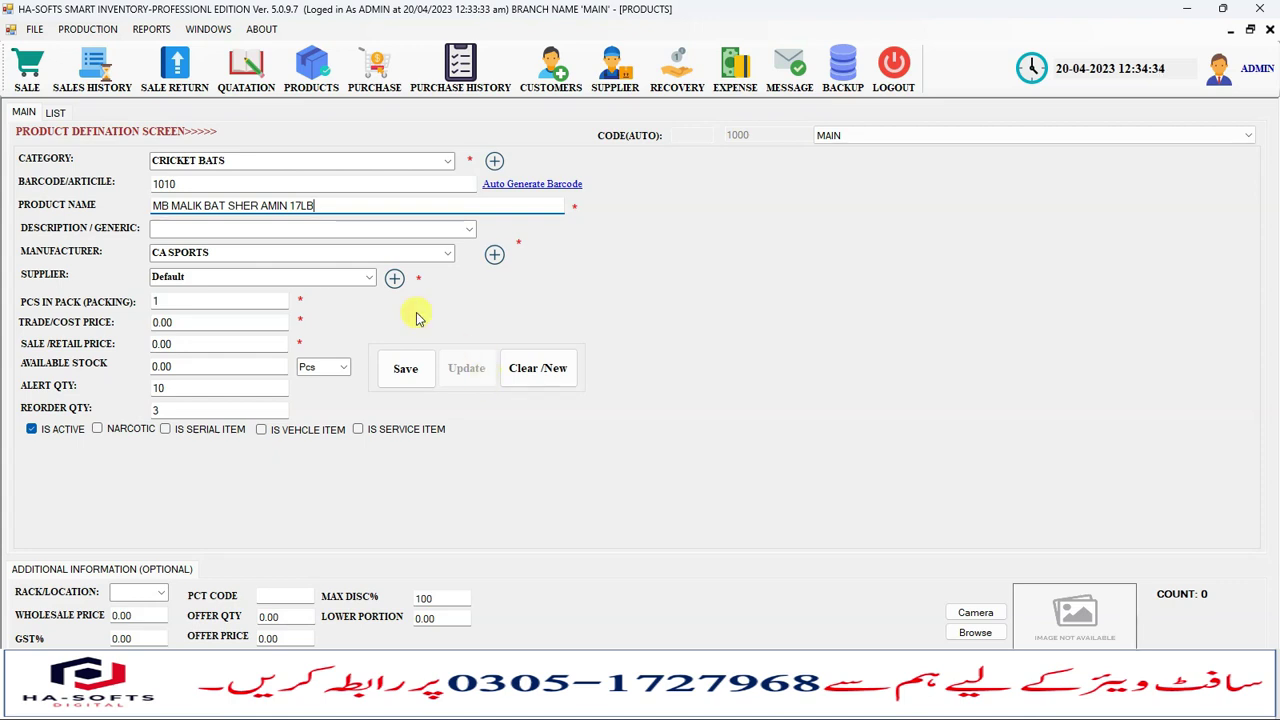
Leave the description empty and set the product's manufacturer to MB MALIK
left_click(241, 232)
left_click(214, 252)
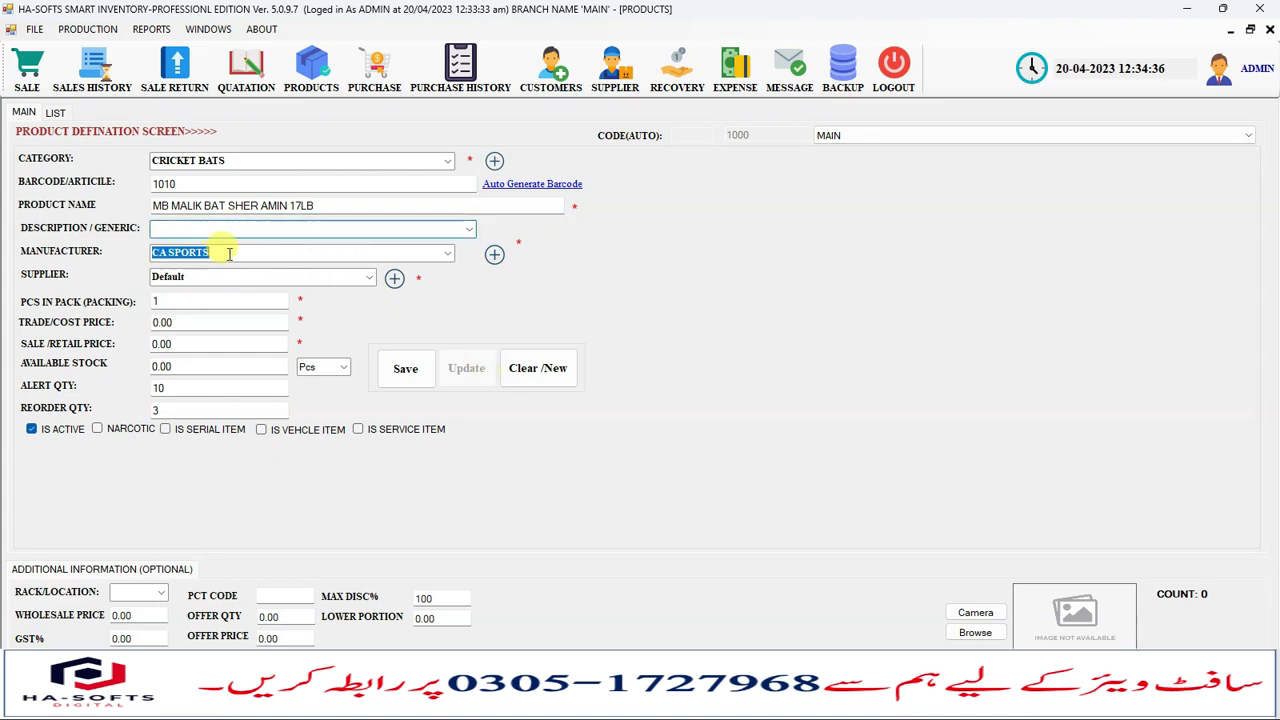
left_click(251, 229)
left_click(247, 251)
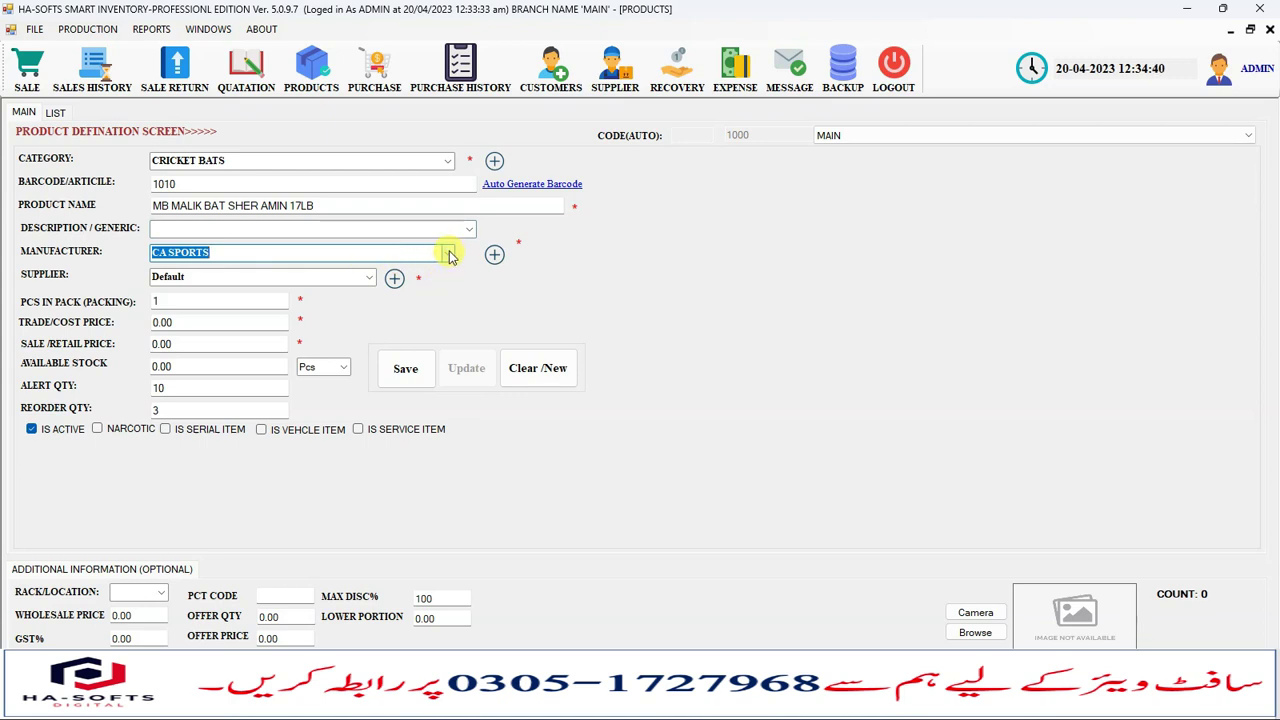
left_click(449, 254)
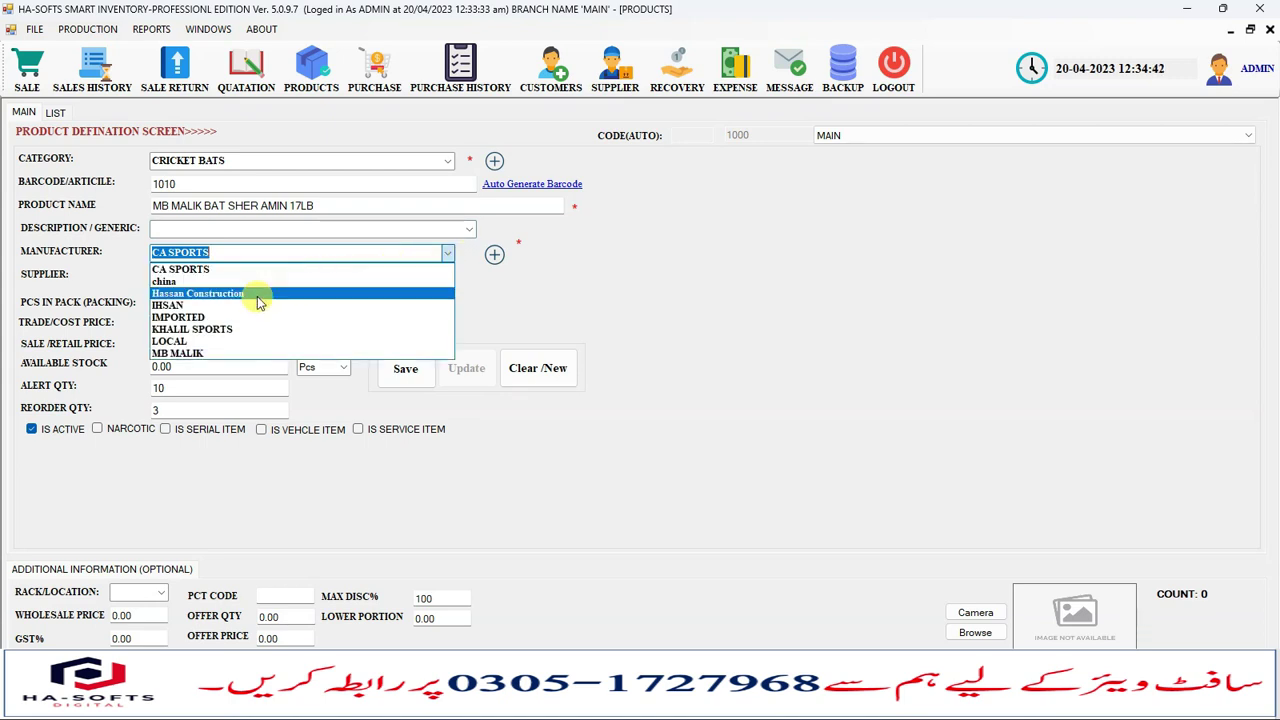
left_click(205, 353)
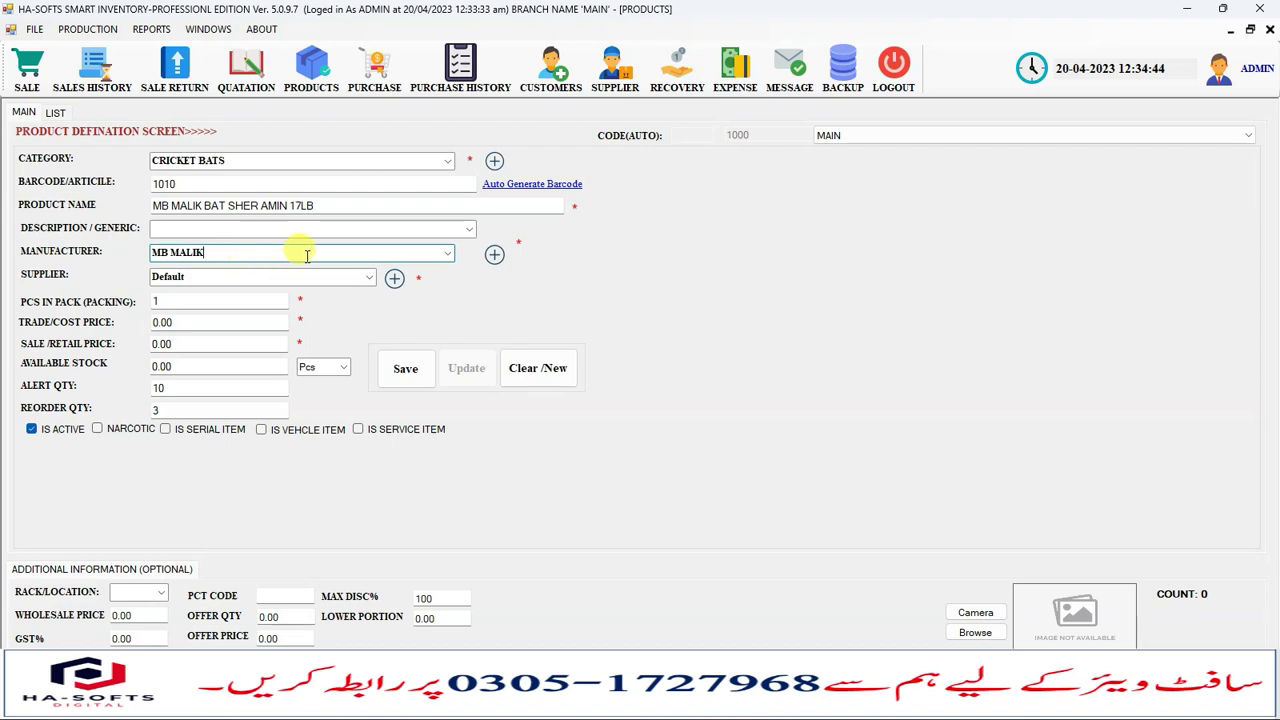
left_click(494, 254)
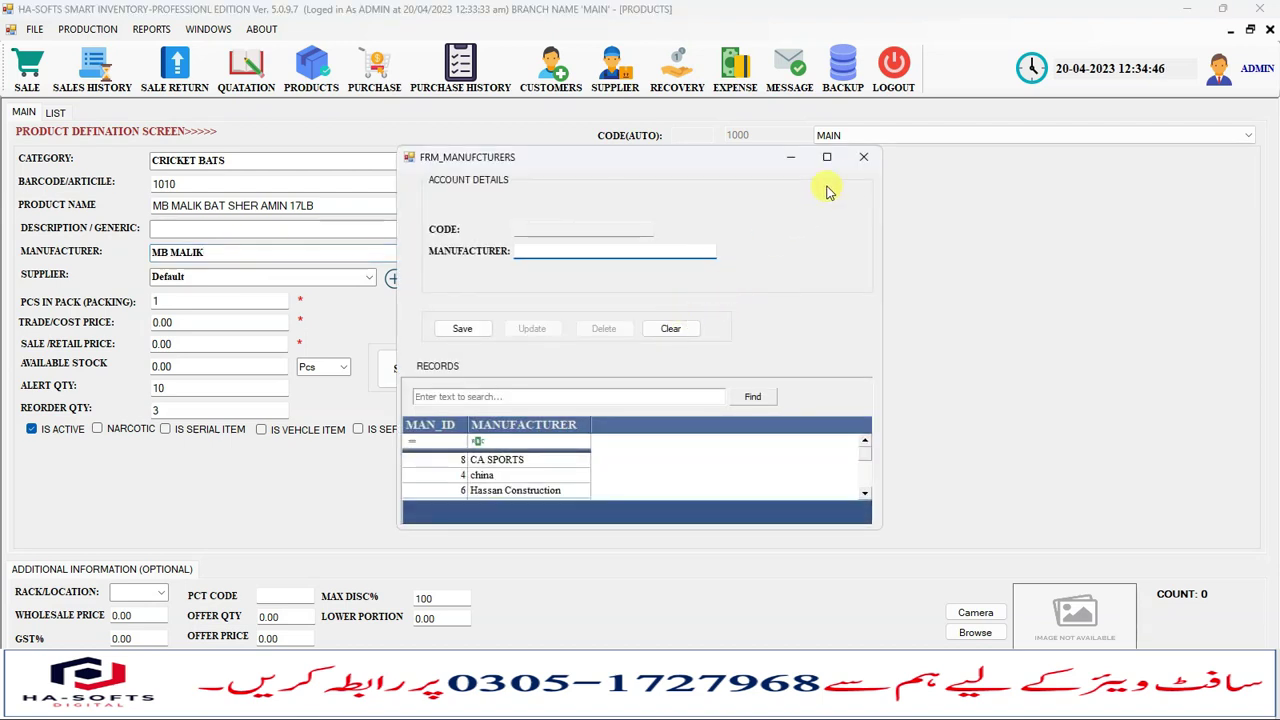
left_click(863, 157)
Choose Hassan sports as the supplier and keep the packing at 1 piece per pack
left_click(200, 276)
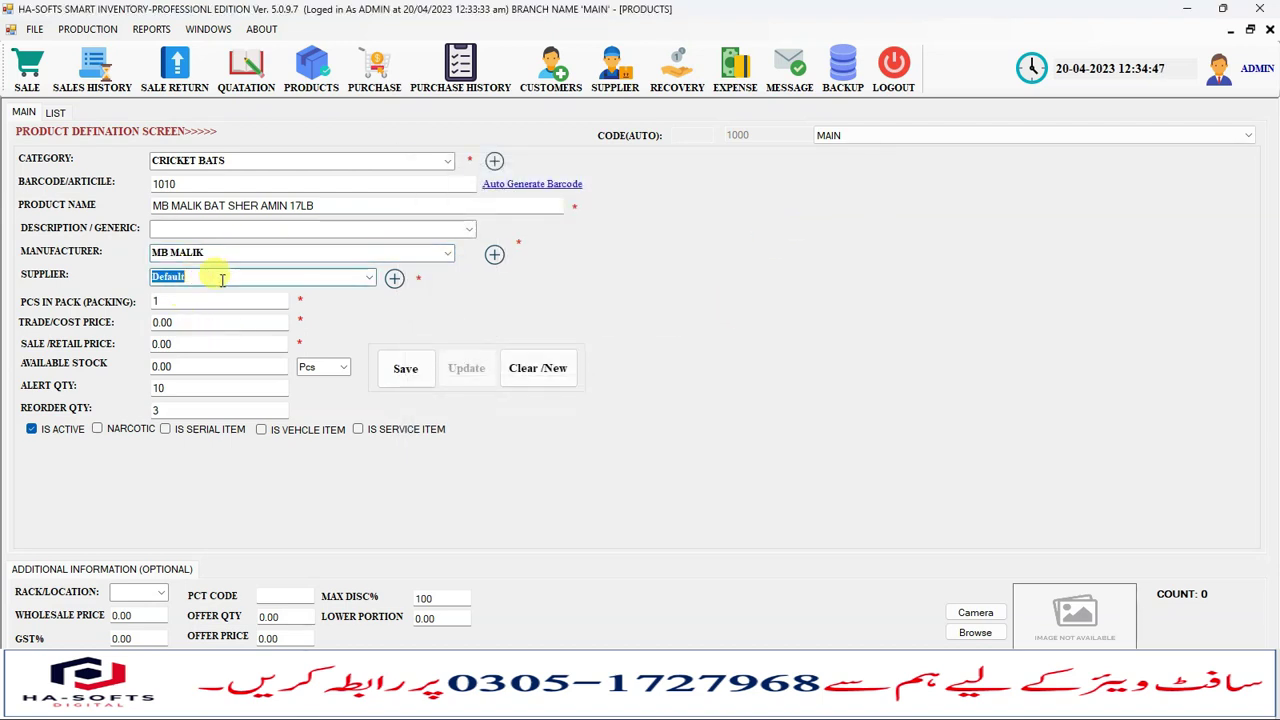
left_click(369, 278)
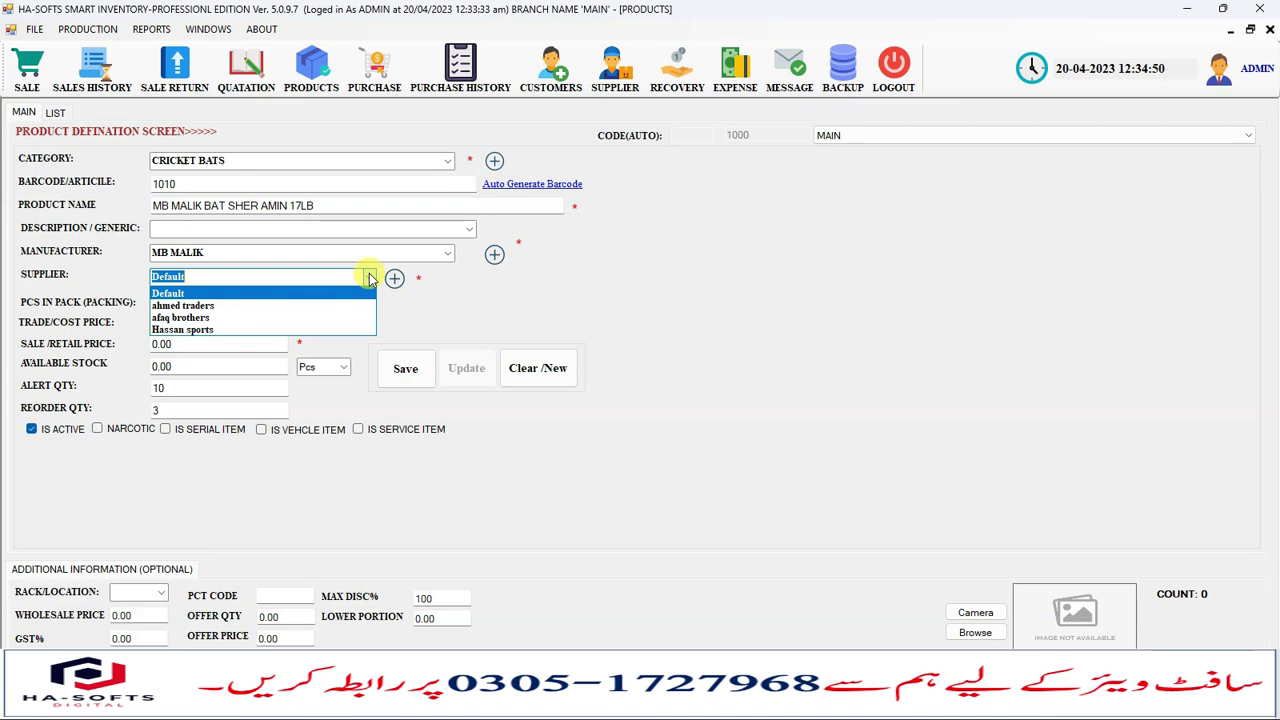
left_click(191, 331)
left_click(176, 301)
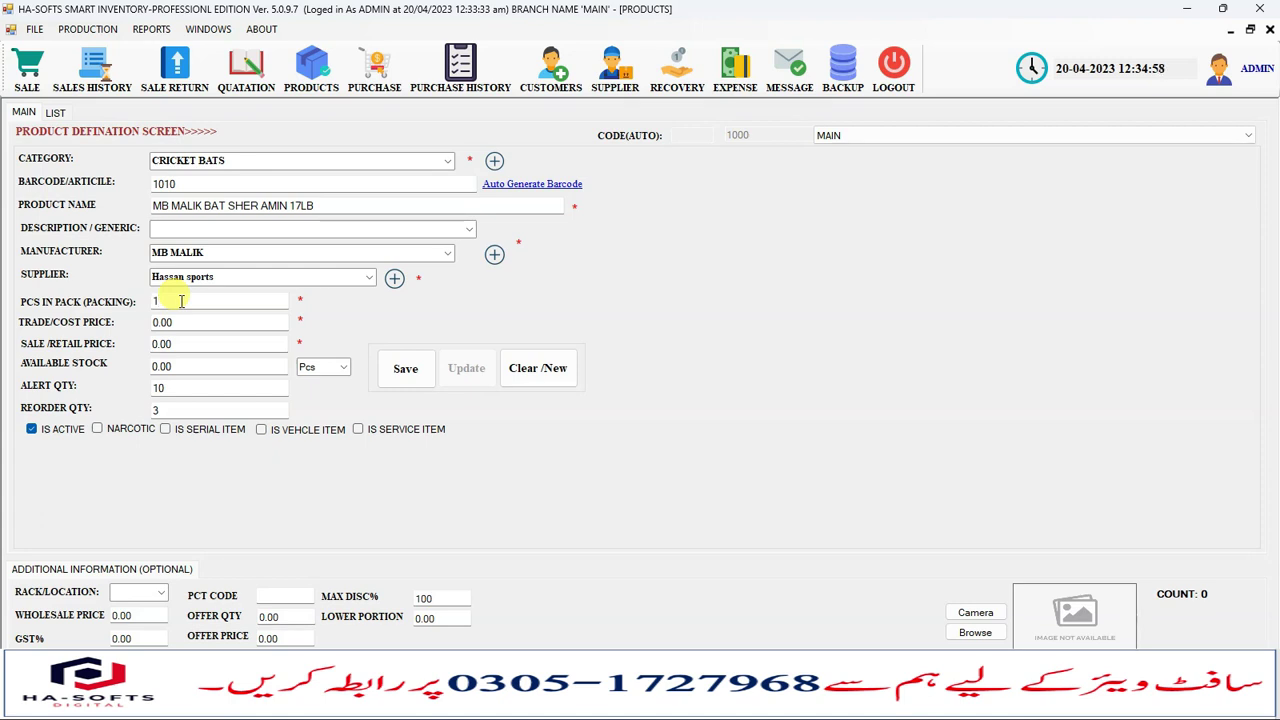
left_click(183, 305)
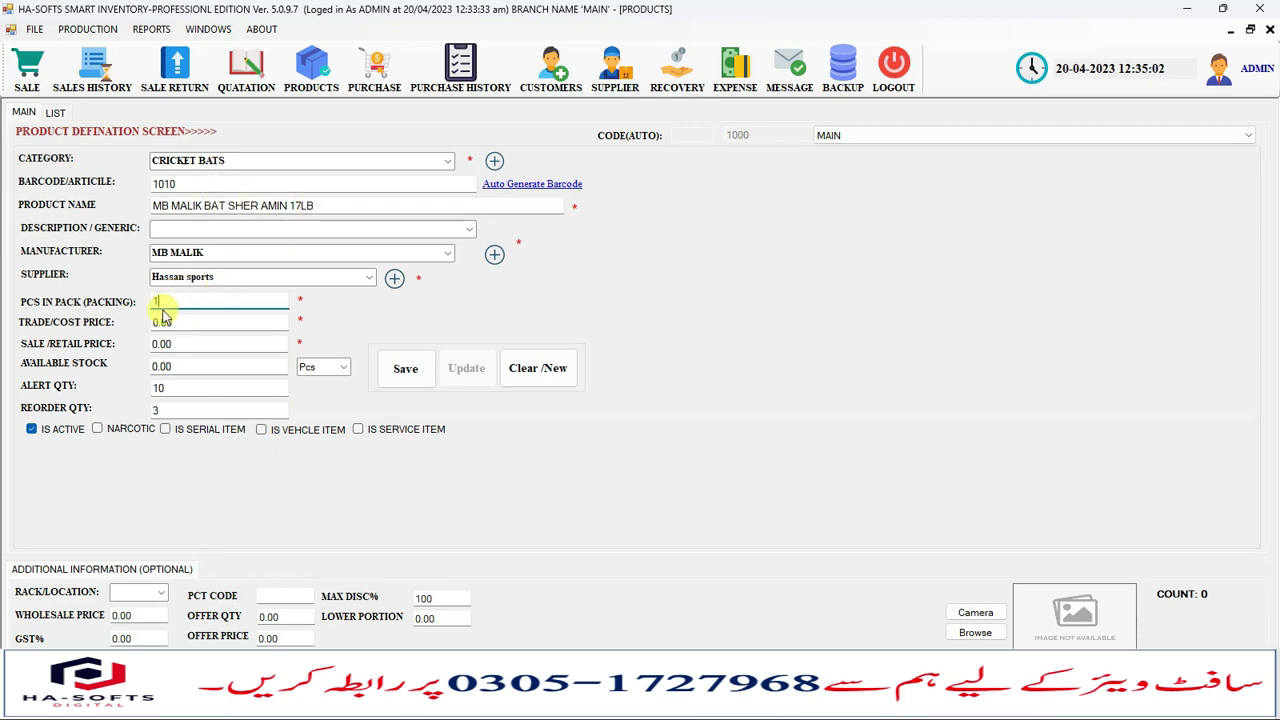
Set the product's trade/cost price to 14000
left_click(181, 321)
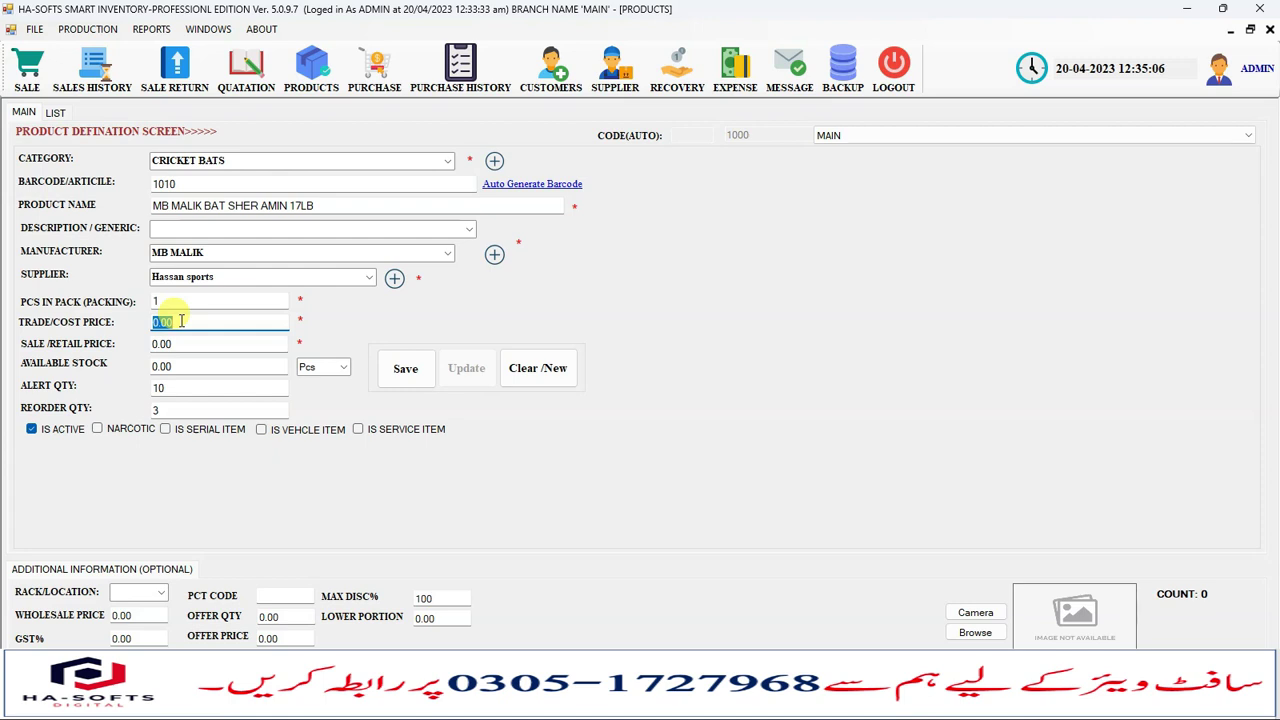
type("1")
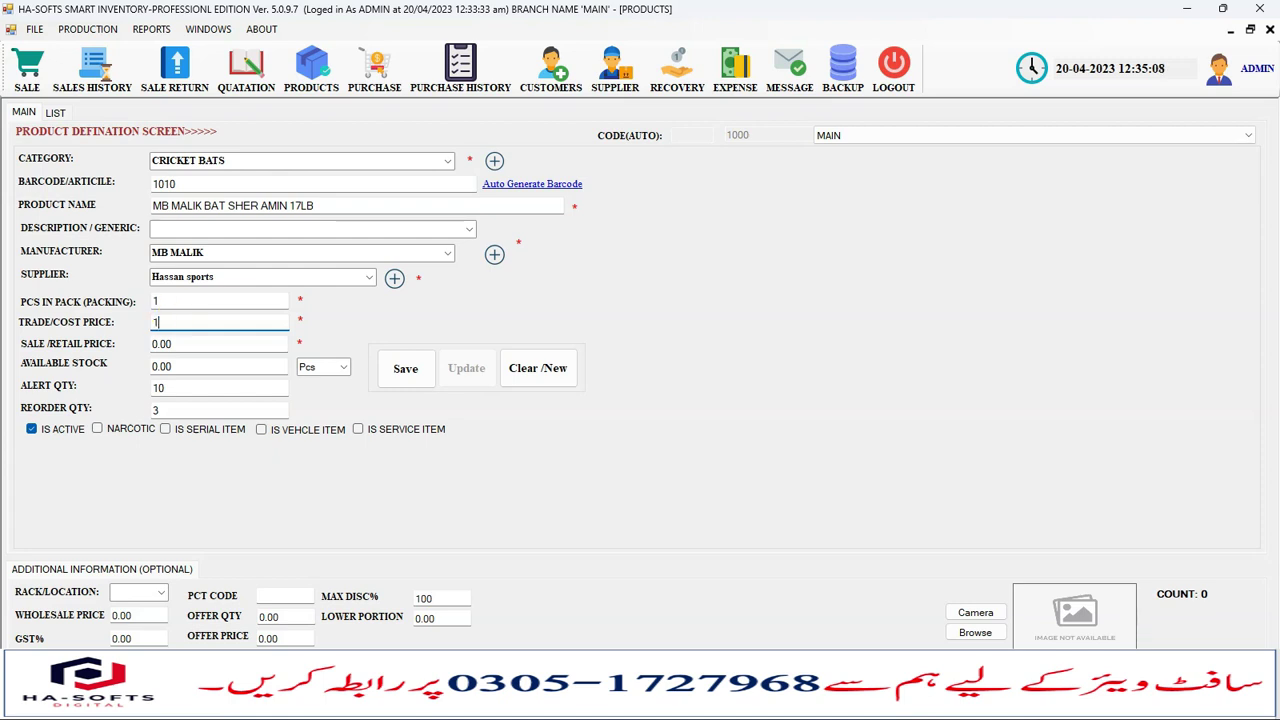
type("40003")
key("Return")
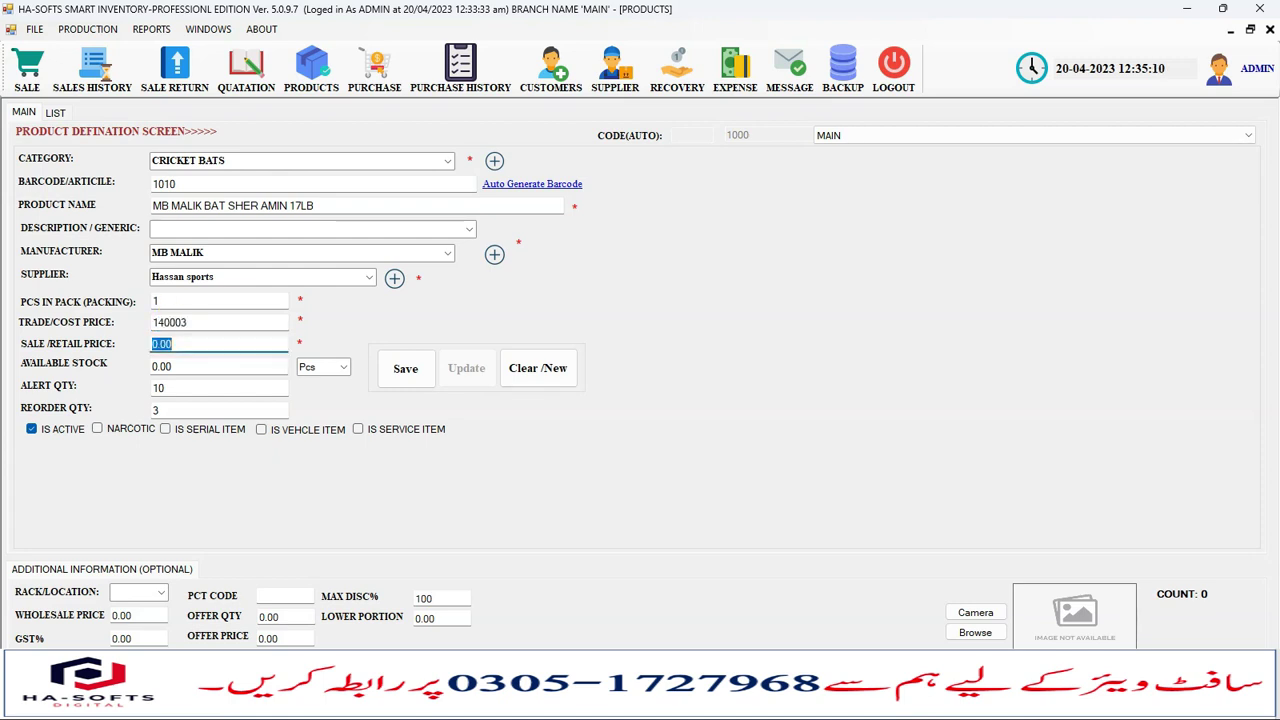
left_click(233, 318)
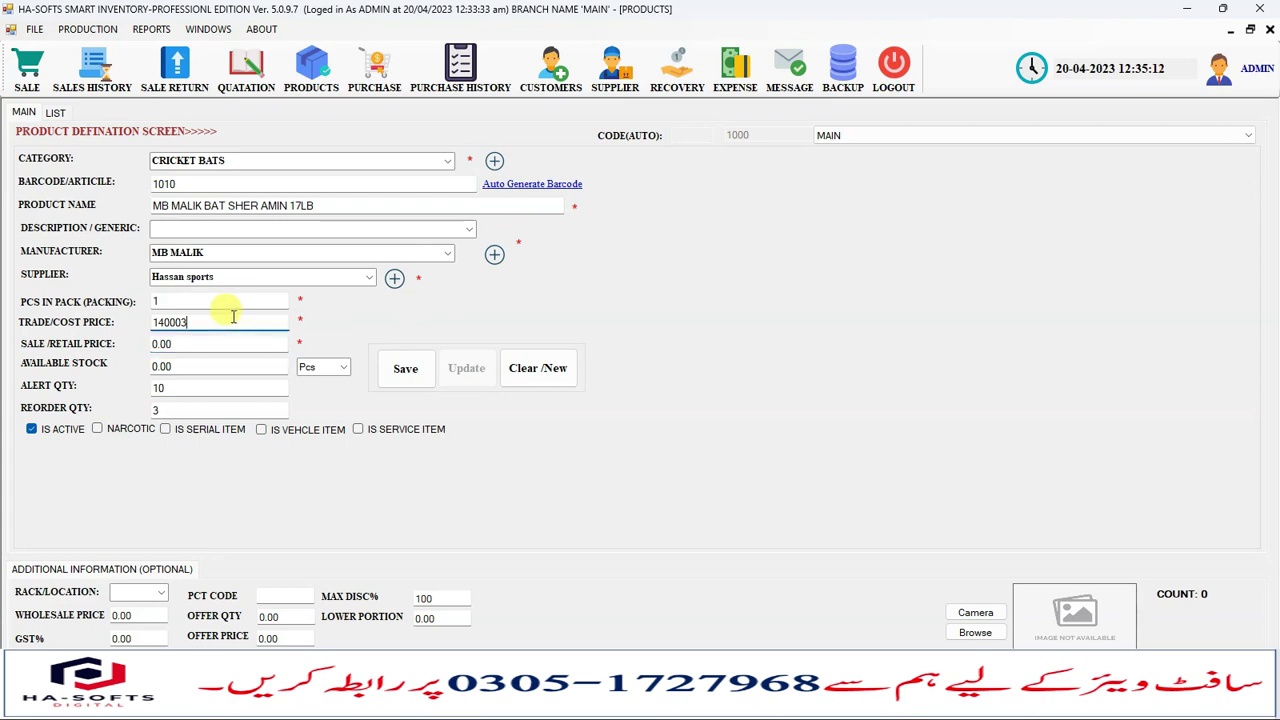
key("Return")
Set the sale/retail price to 16000 and the available stock to 2 pieces
type("1")
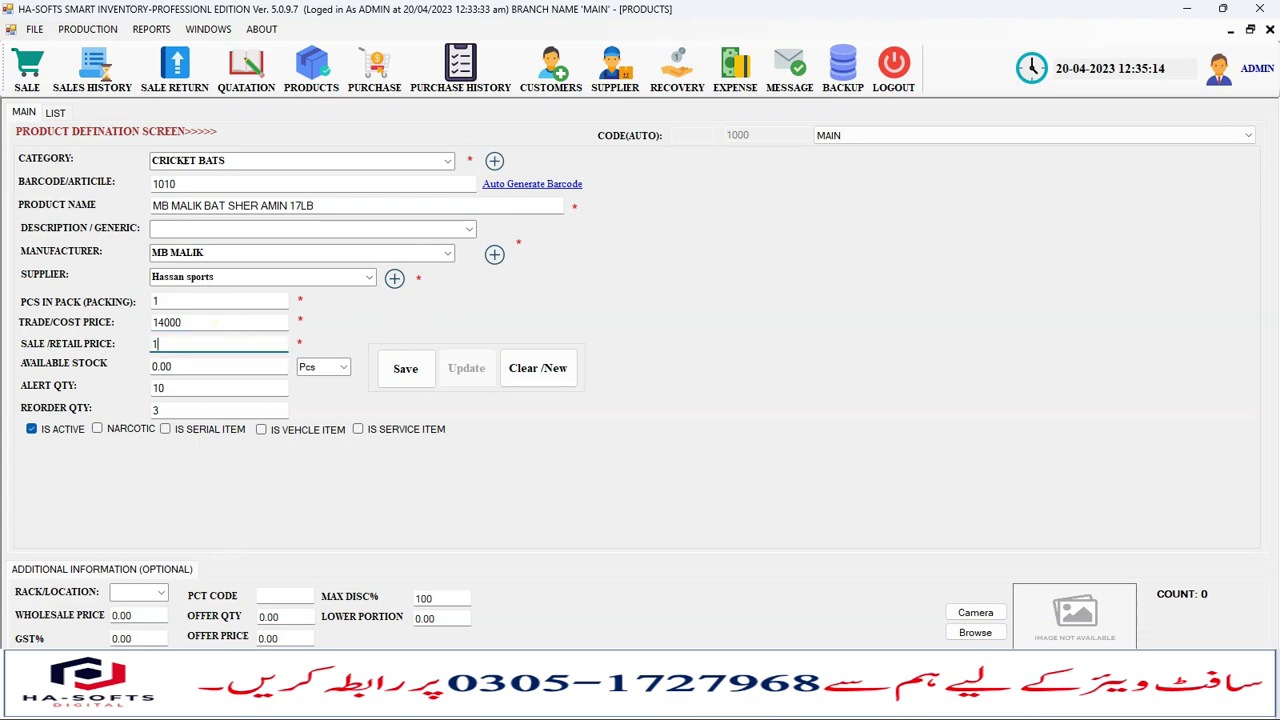
type("6000")
key("Return")
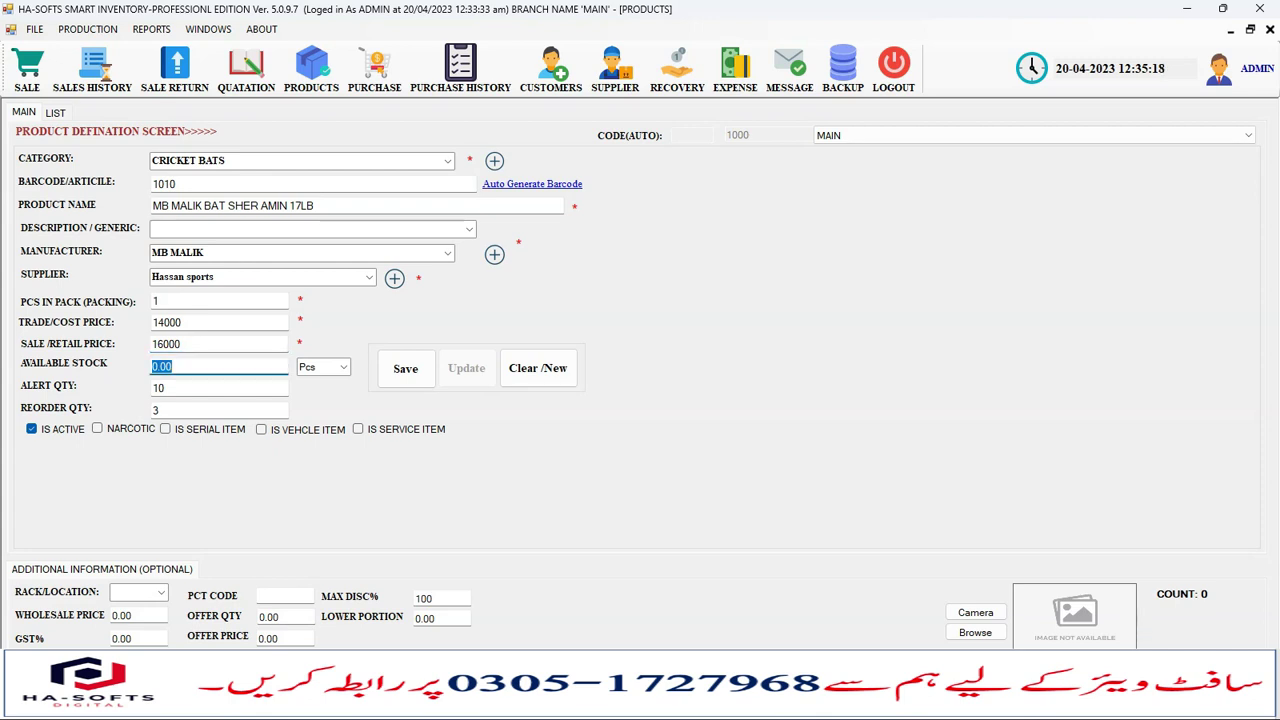
type("2")
key("Return")
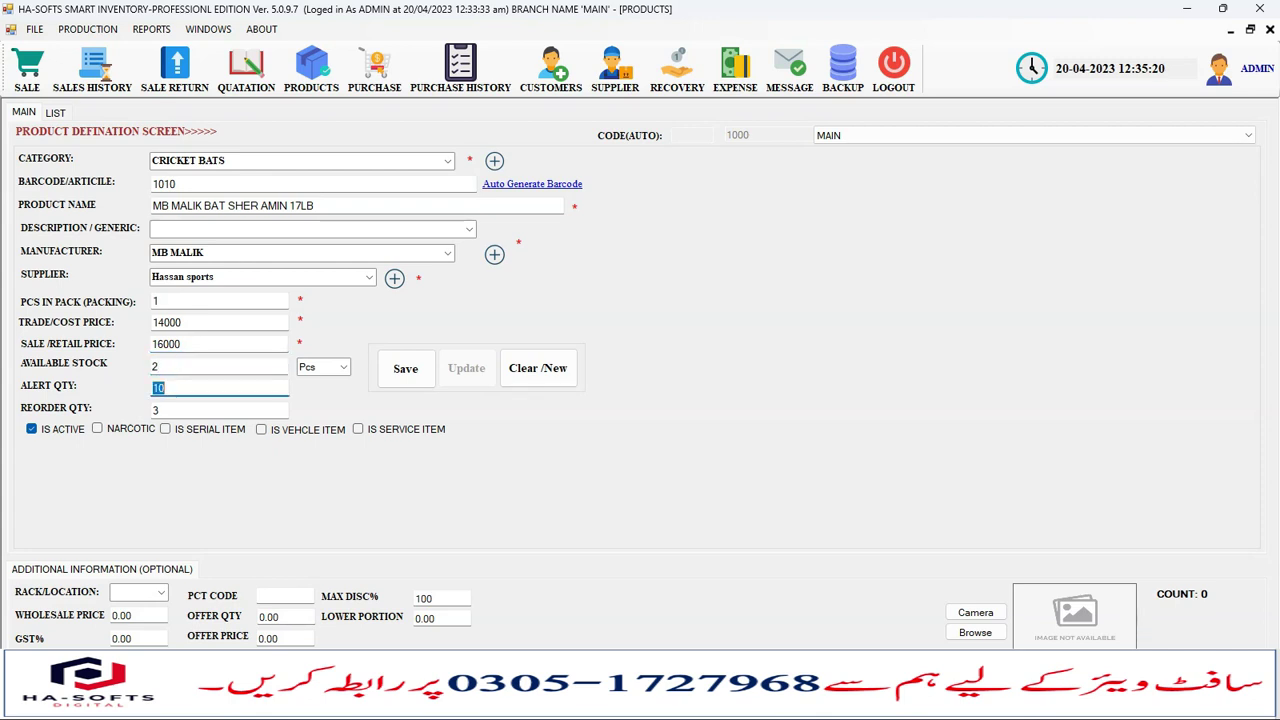
Set the bat's wholesale price to 15500, leaving the alert quantity at 10, and save the product
left_click(196, 386)
left_click(131, 615)
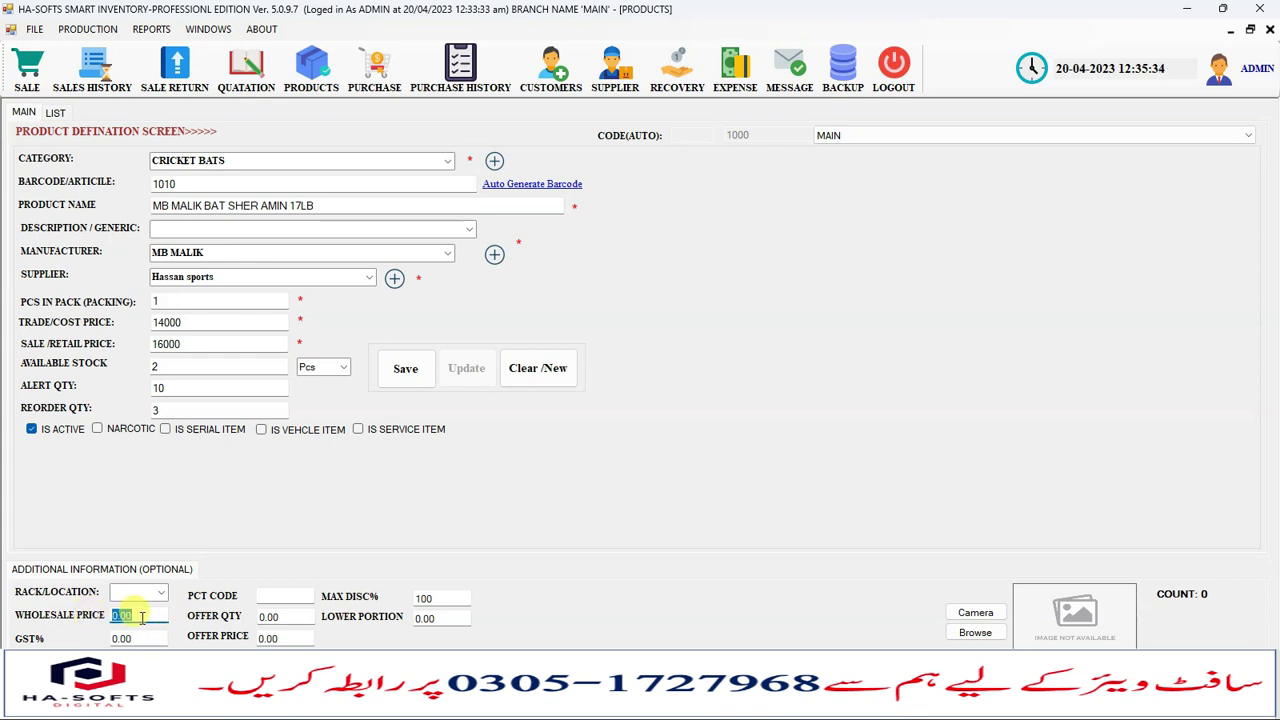
type("15500")
type("500")
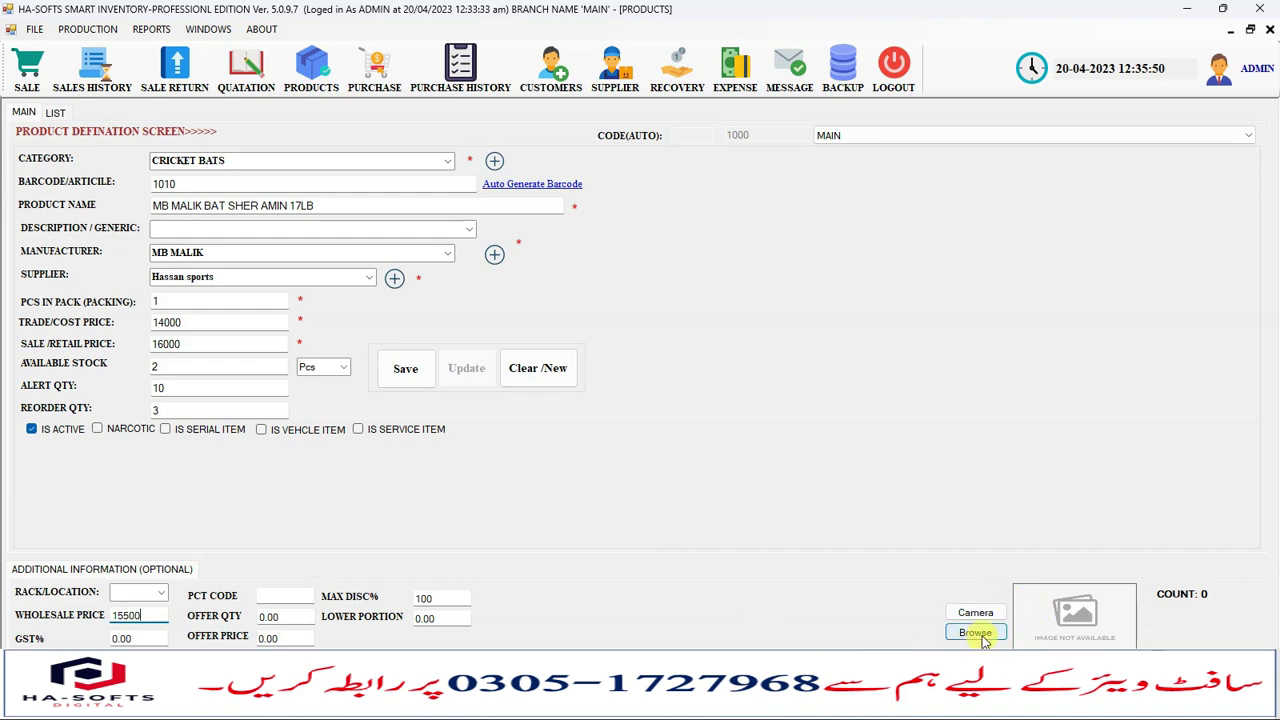
left_click(414, 385)
left_click(663, 406)
left_click(720, 410)
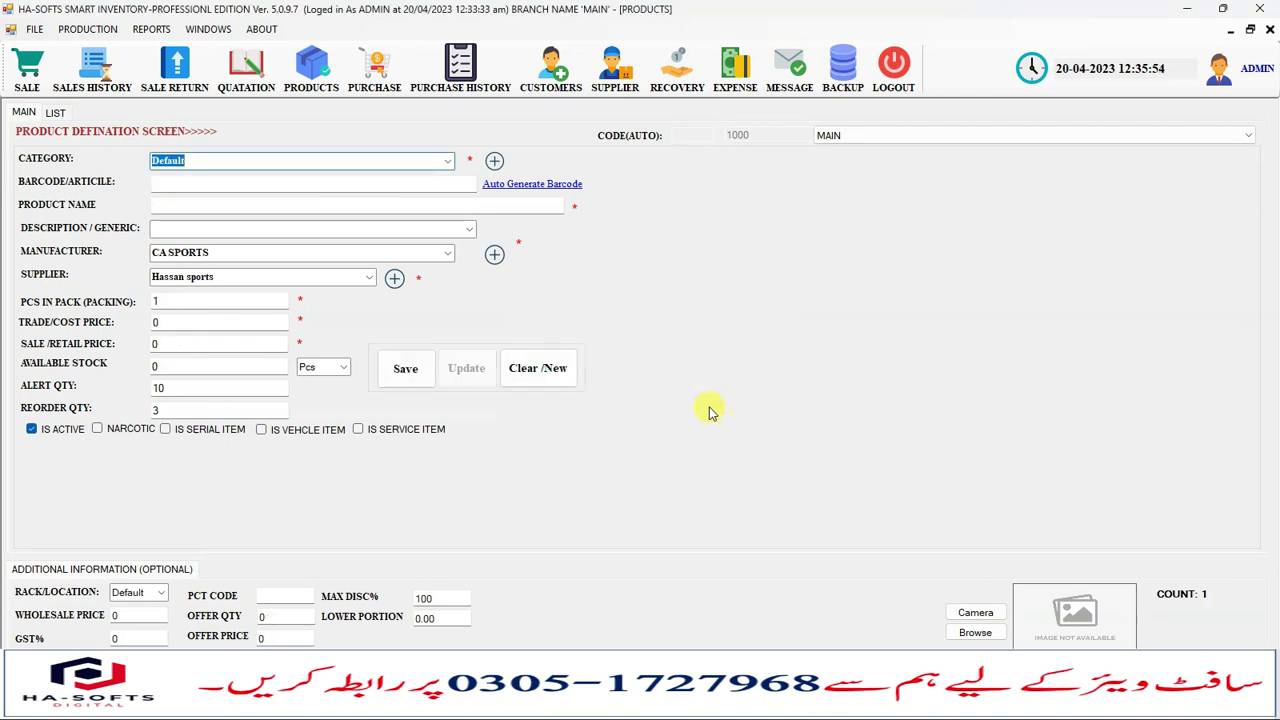
Check the product list and set the category of a new product to CRICKET BALLS
left_click(55, 113)
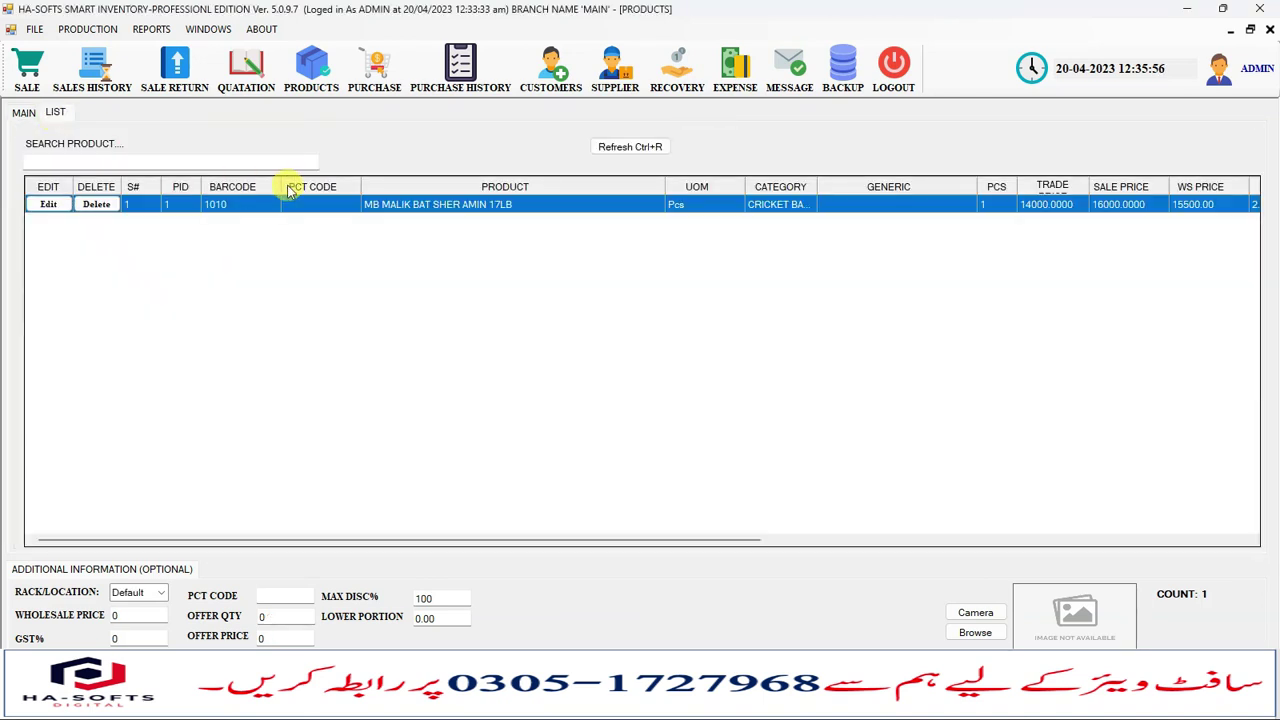
left_click(24, 114)
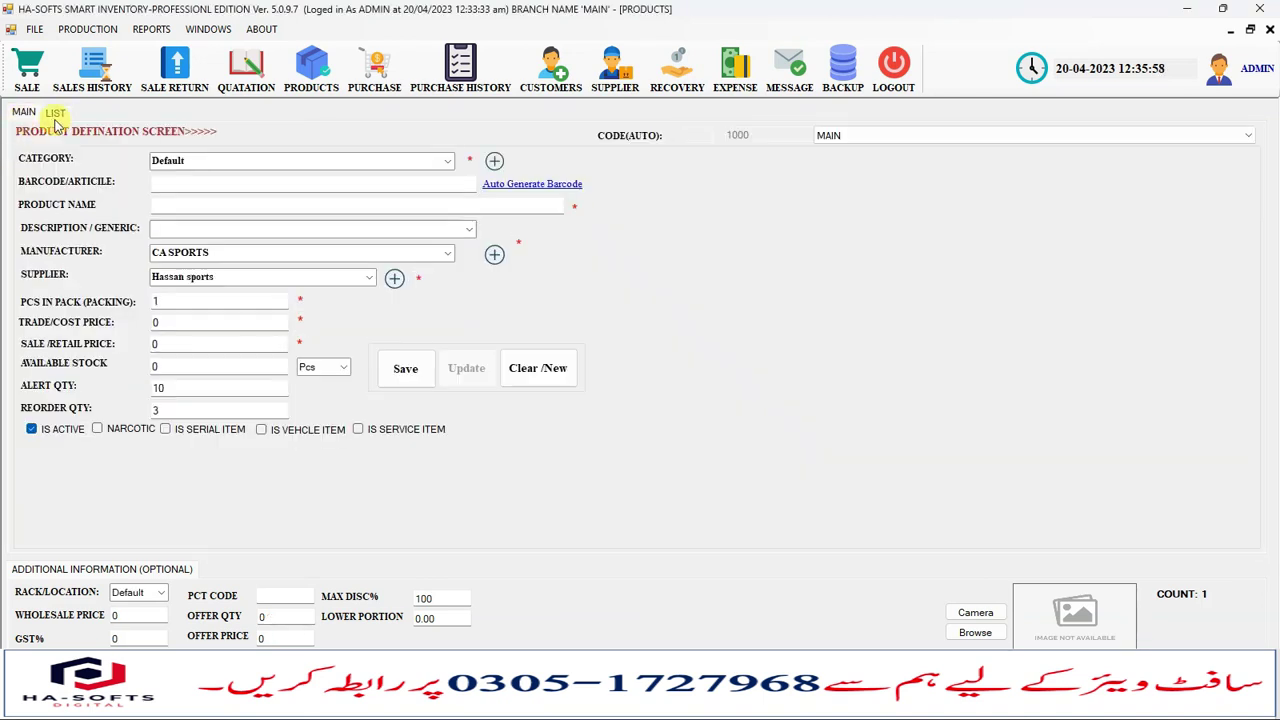
left_click(385, 162)
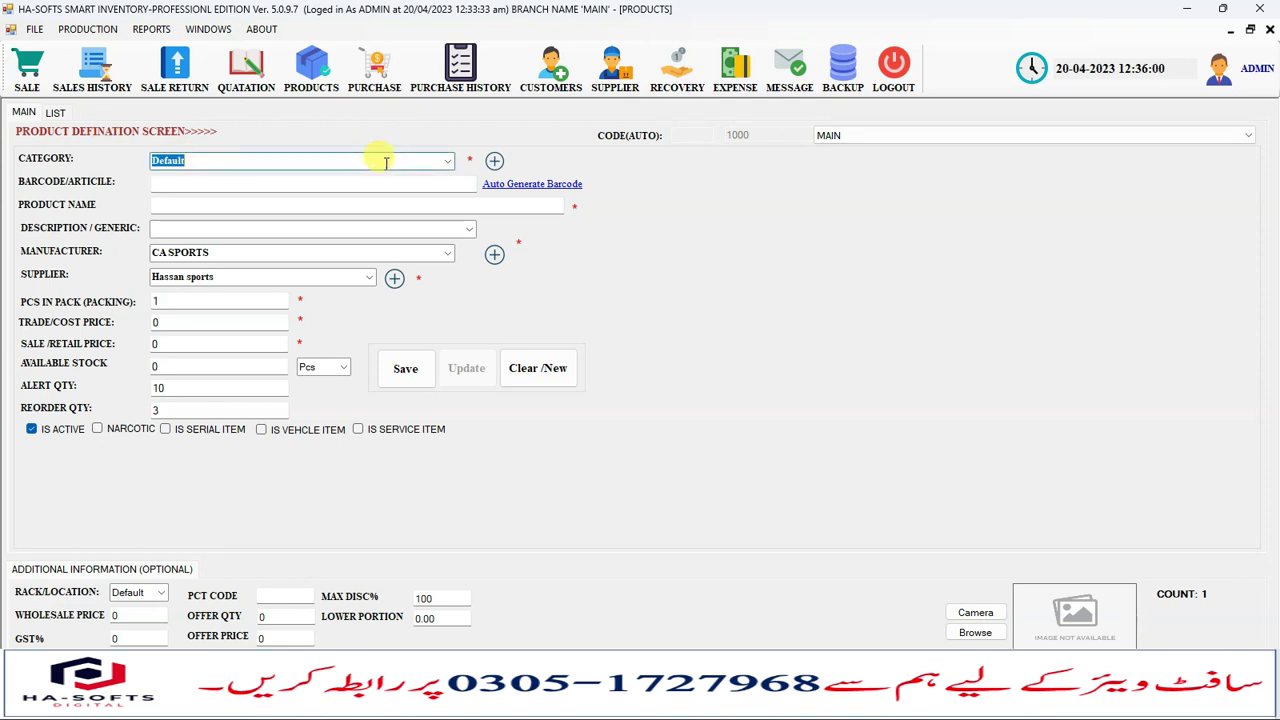
left_click(446, 164)
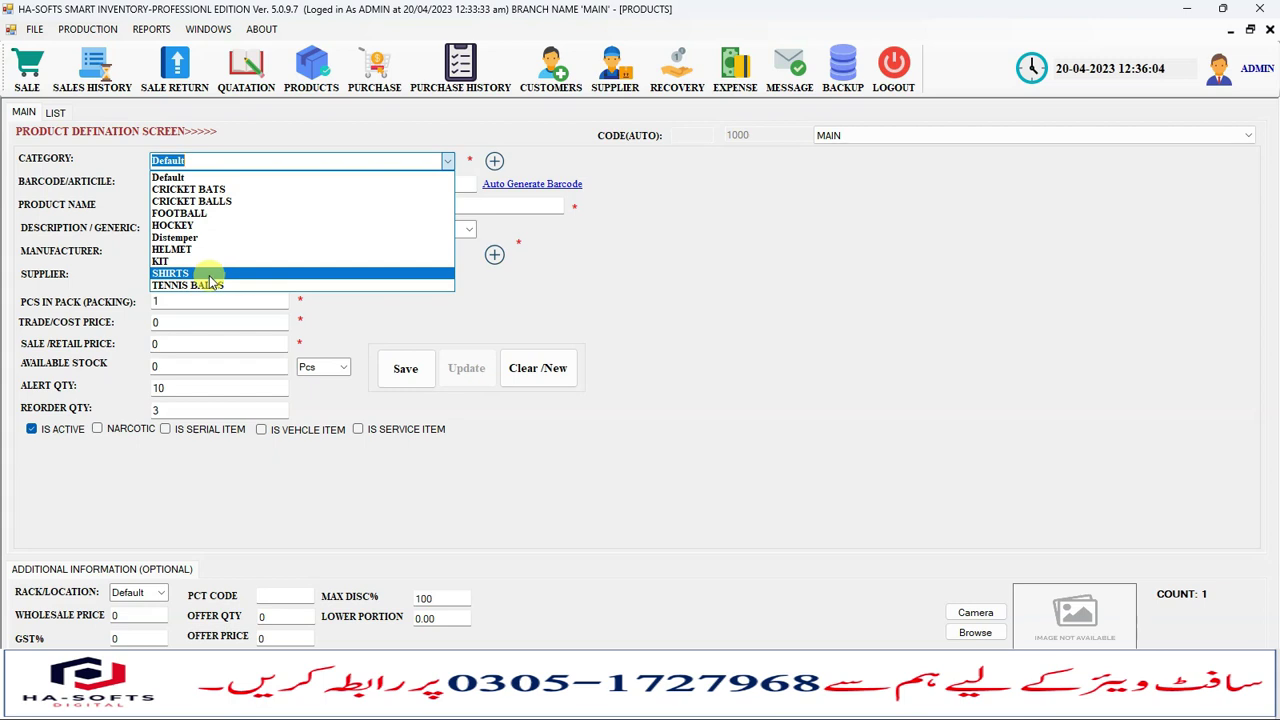
left_click(222, 204)
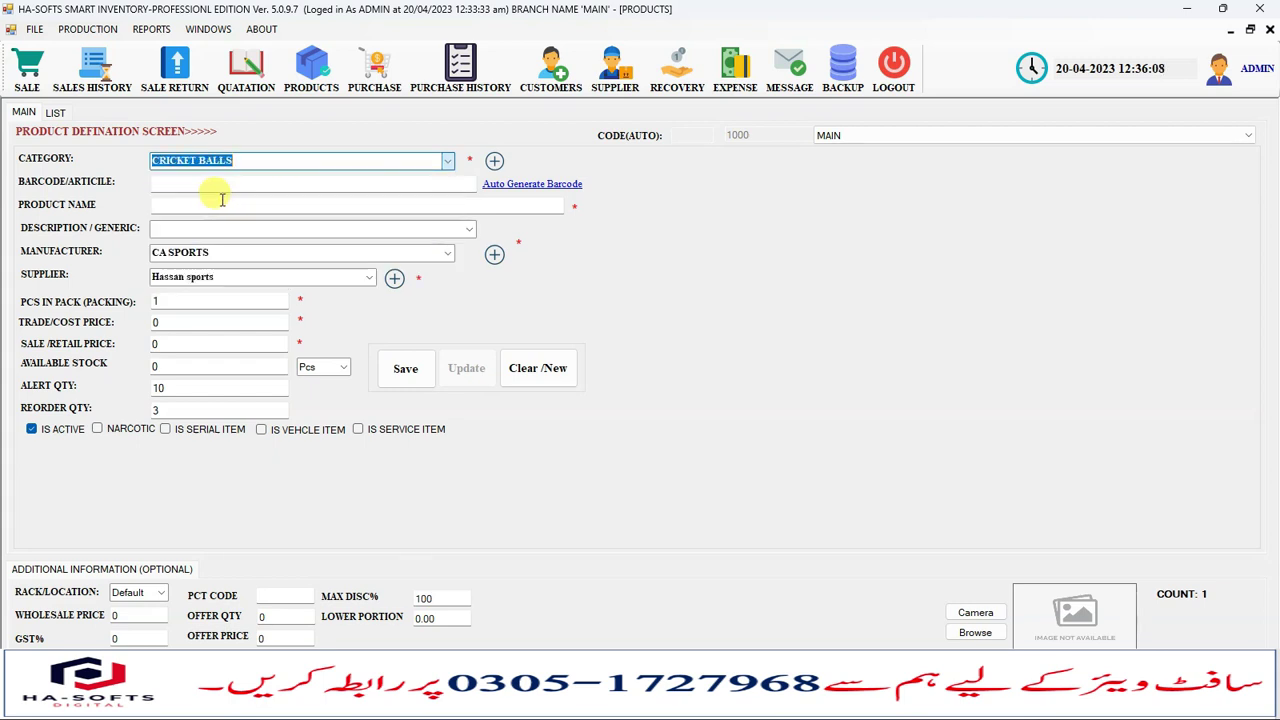
Leave the barcode empty and name the new product CA TEST CRICKET BALL LEATHER CA100
left_click(185, 204)
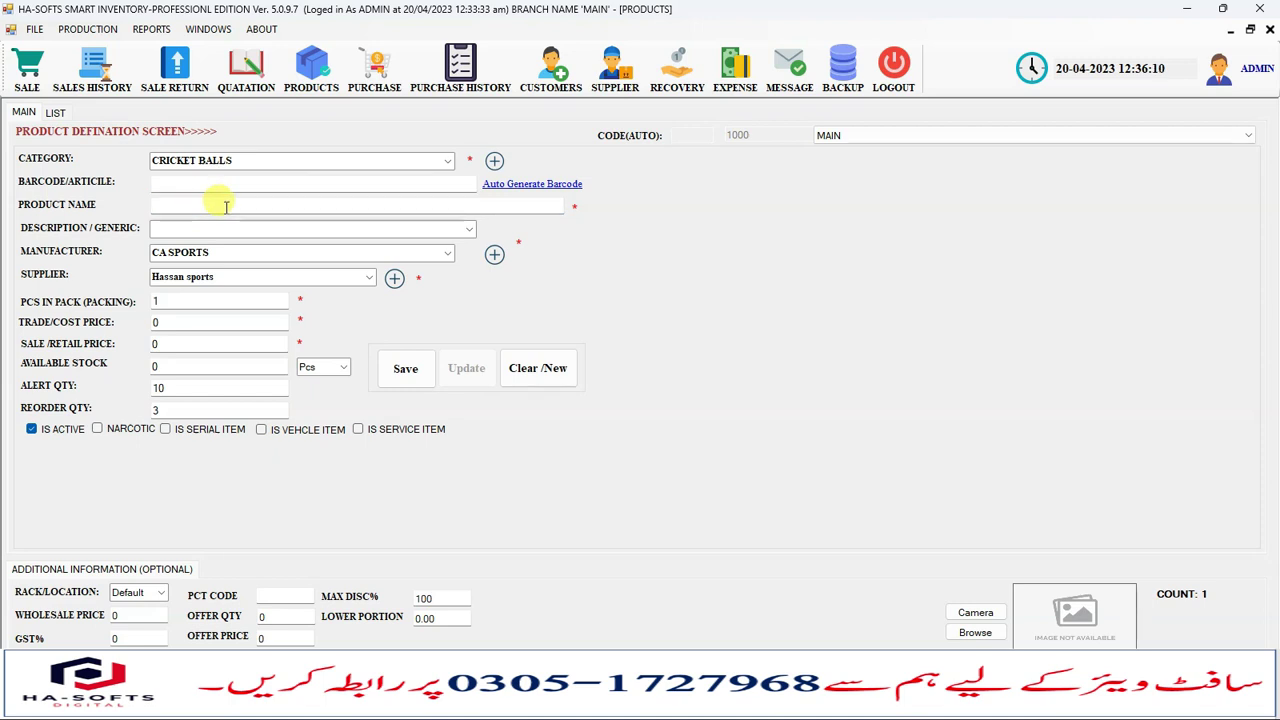
type("BAL")
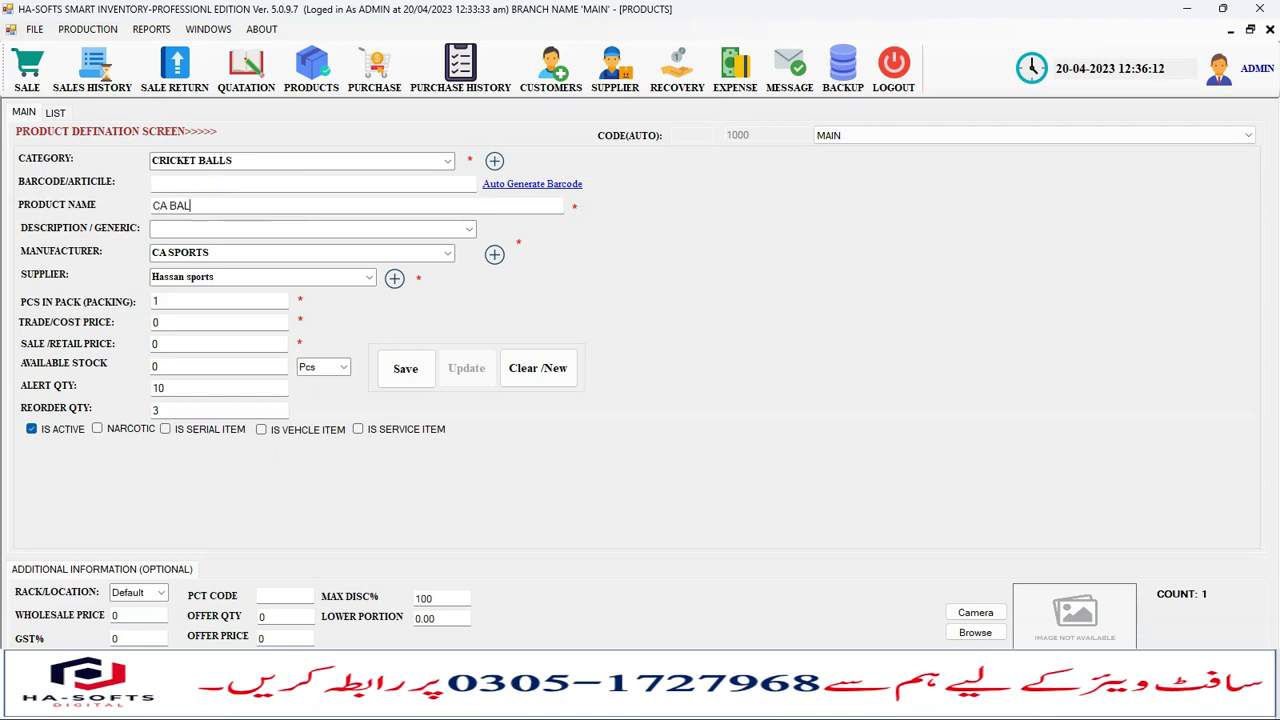
type("L TET")
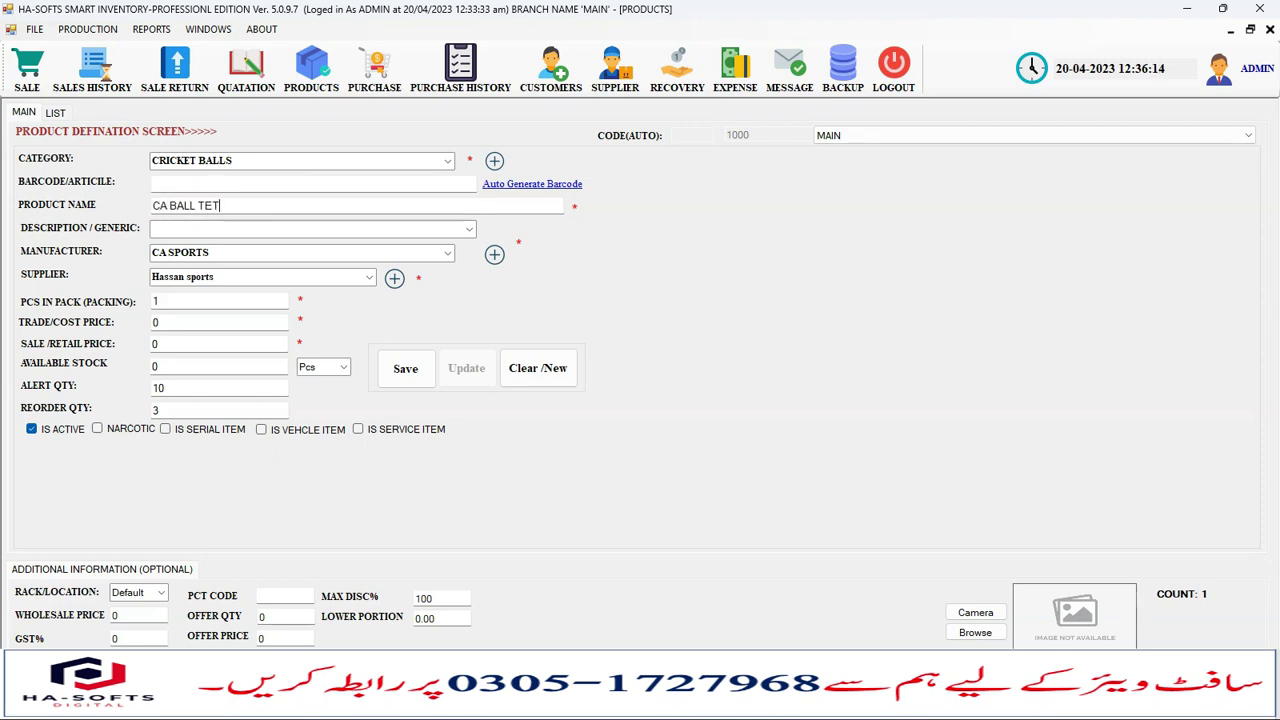
key("BackSpace")
key("BackSpace")
key("BackSpace")
key("BackSpace")
key("BackSpace")
key("BackSpace")
key("BackSpace")
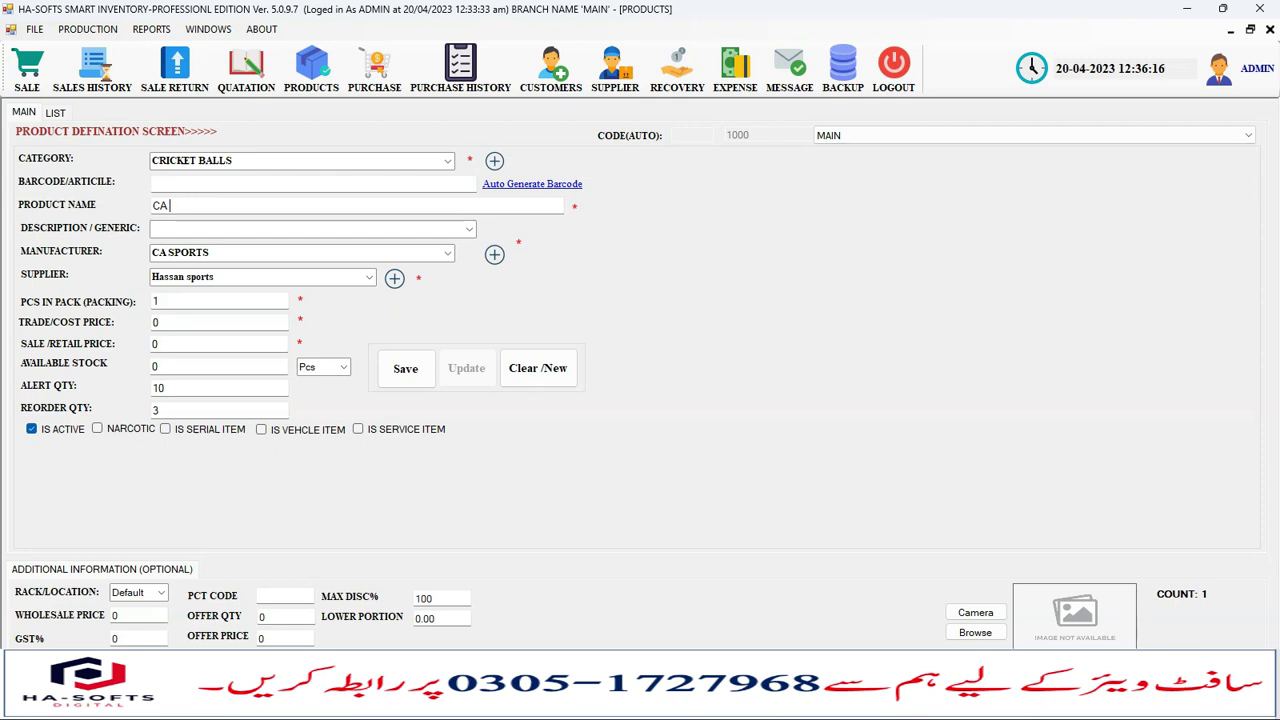
type("TEST CRICKE")
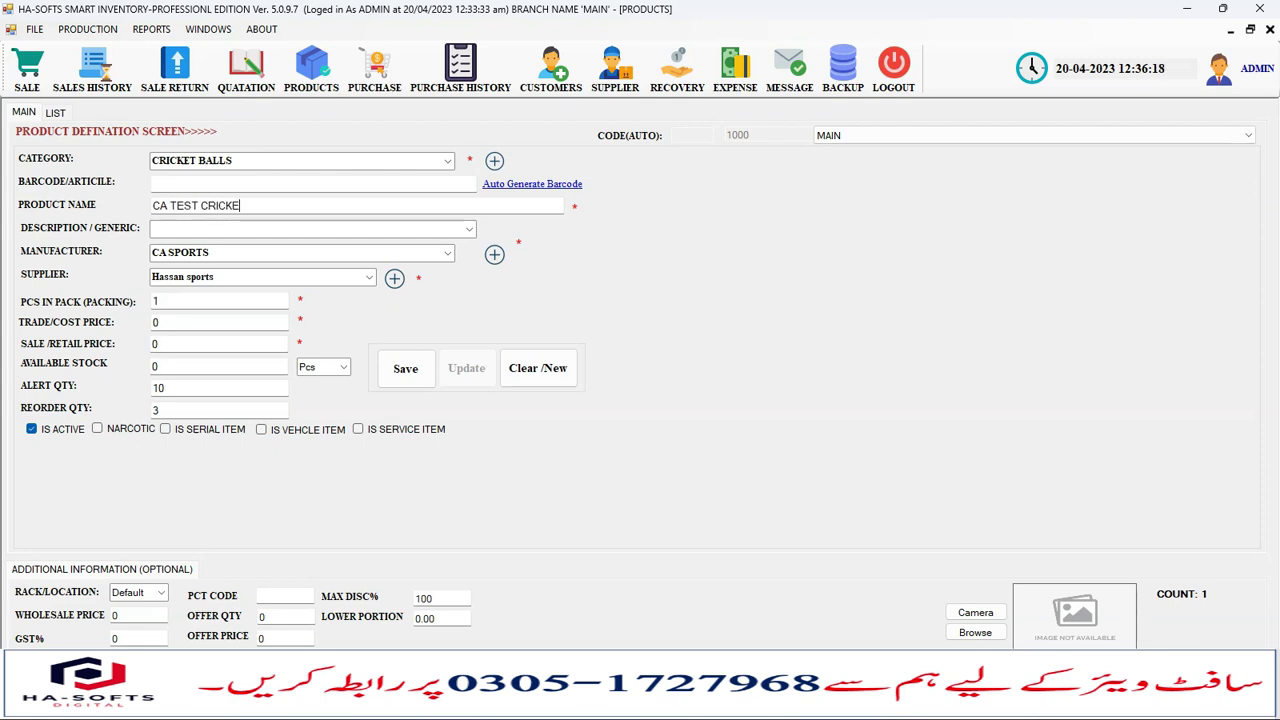
type("T BALL LEATHER")
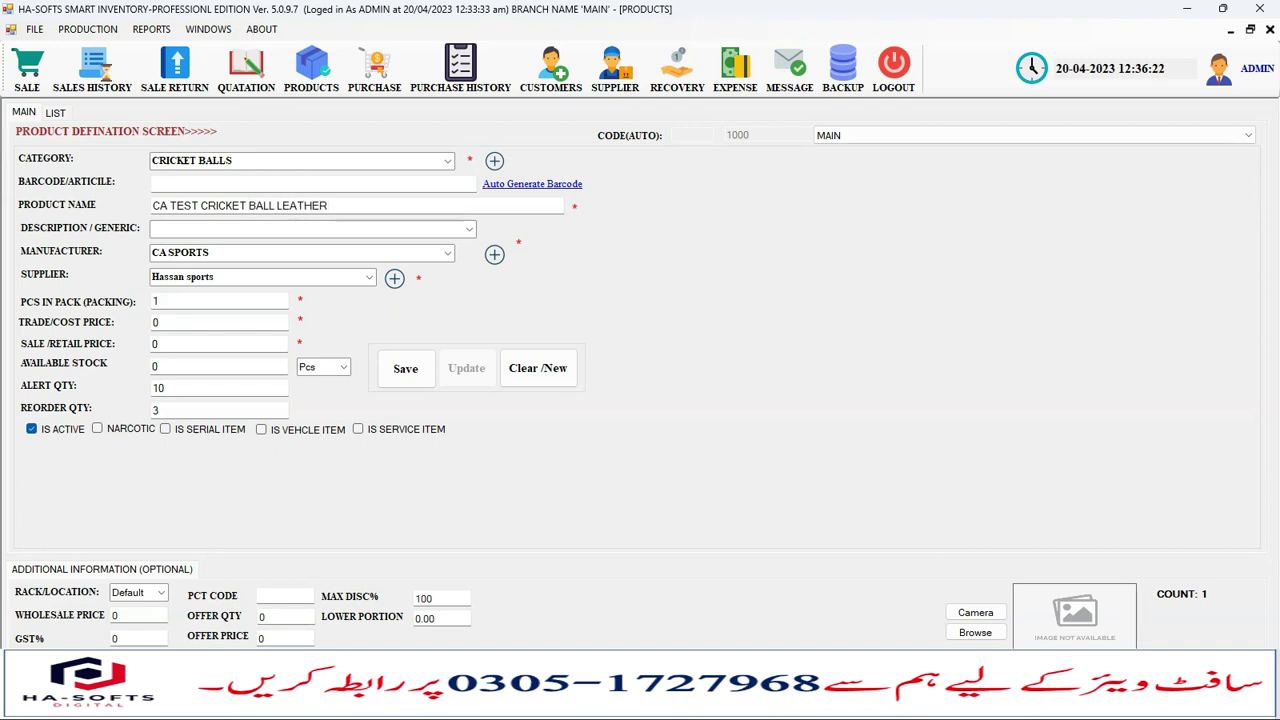
type(" CA100")
Leave the description empty and keep CA SPORTS as manufacturer and Hassan sports as supplier
key("Tab")
left_click(243, 251)
left_click(257, 279)
left_click(231, 298)
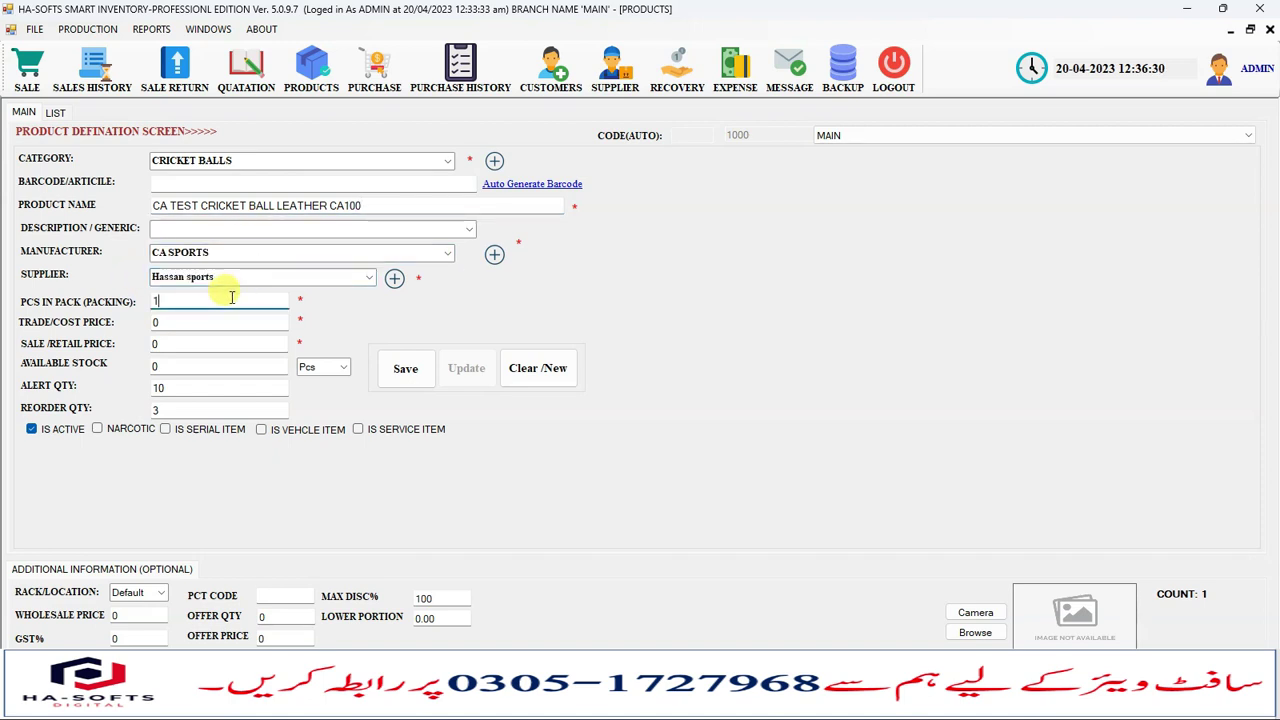
Append RED to the product name and set the packing to 6 pieces per pack
left_click(380, 206)
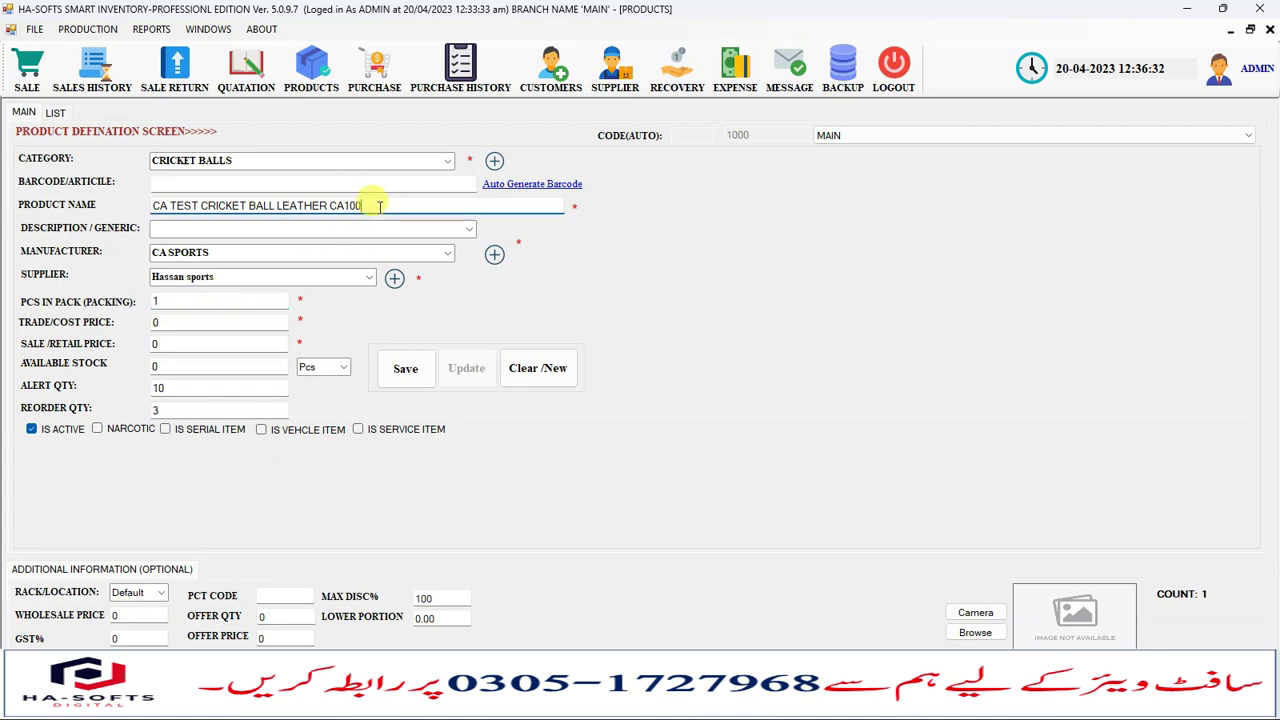
type("RED")
left_click(214, 298)
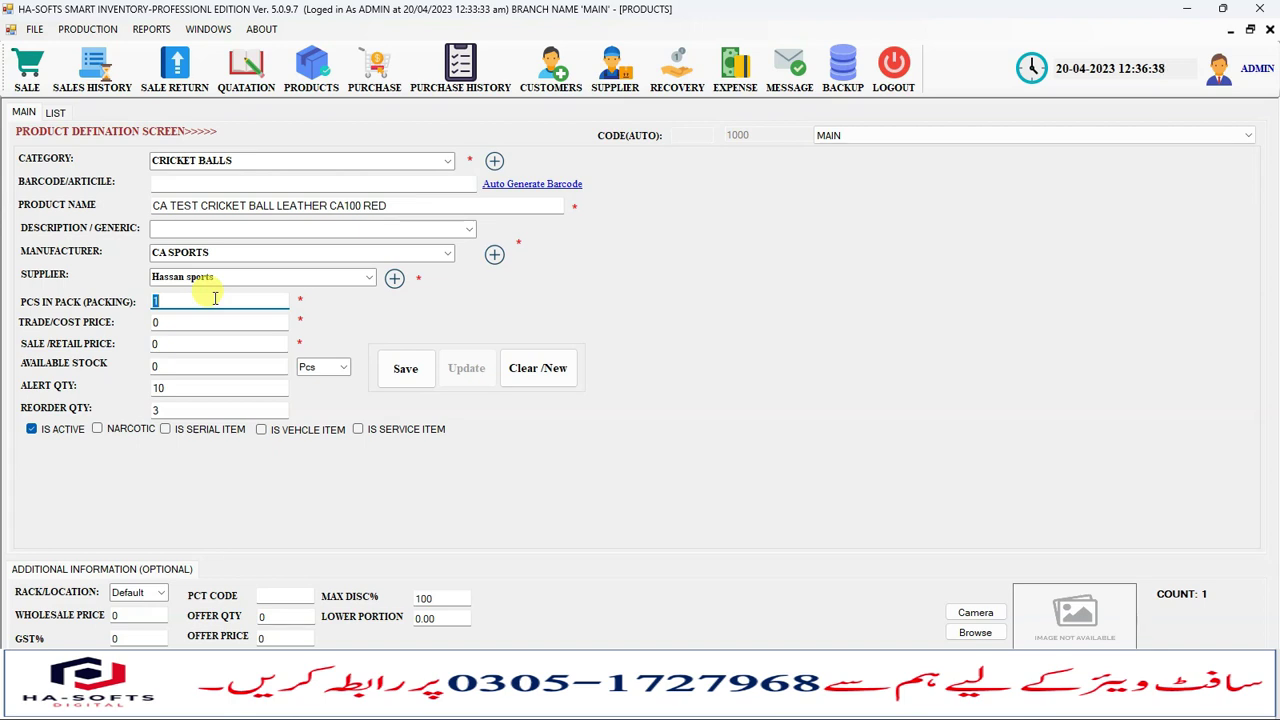
type("6")
key("Tab")
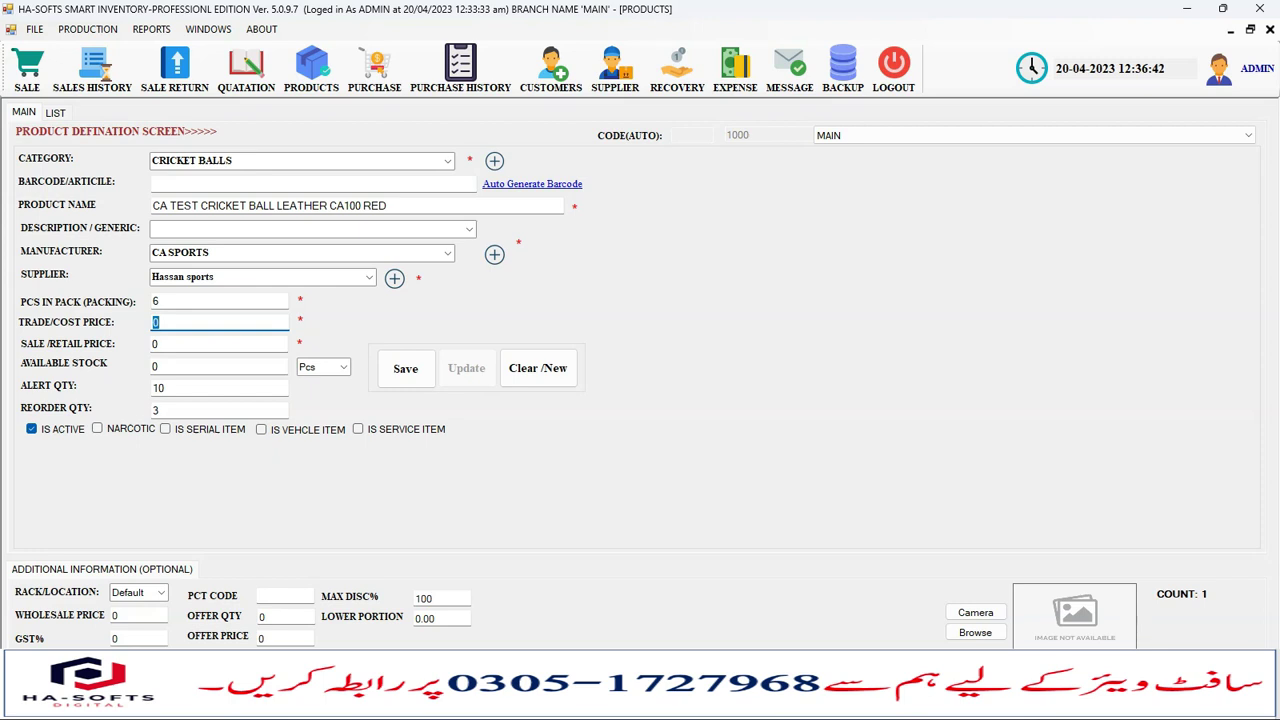
Set the ball's trade/cost price to 2000 and its sale/retail price to 2500
type("2000")
key("Tab")
type("2500")
key("Tab")
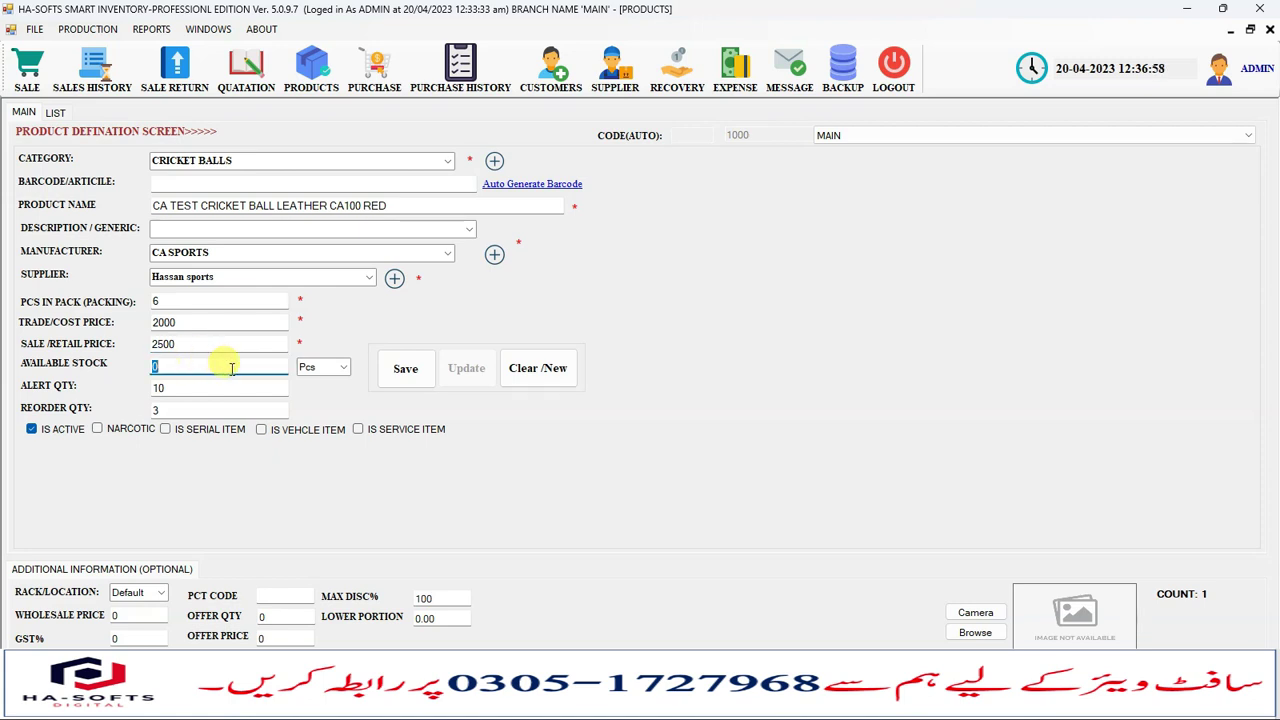
Set the ball's available stock to 12 pieces and its alert quantity to 10
type("12")
left_click(189, 388)
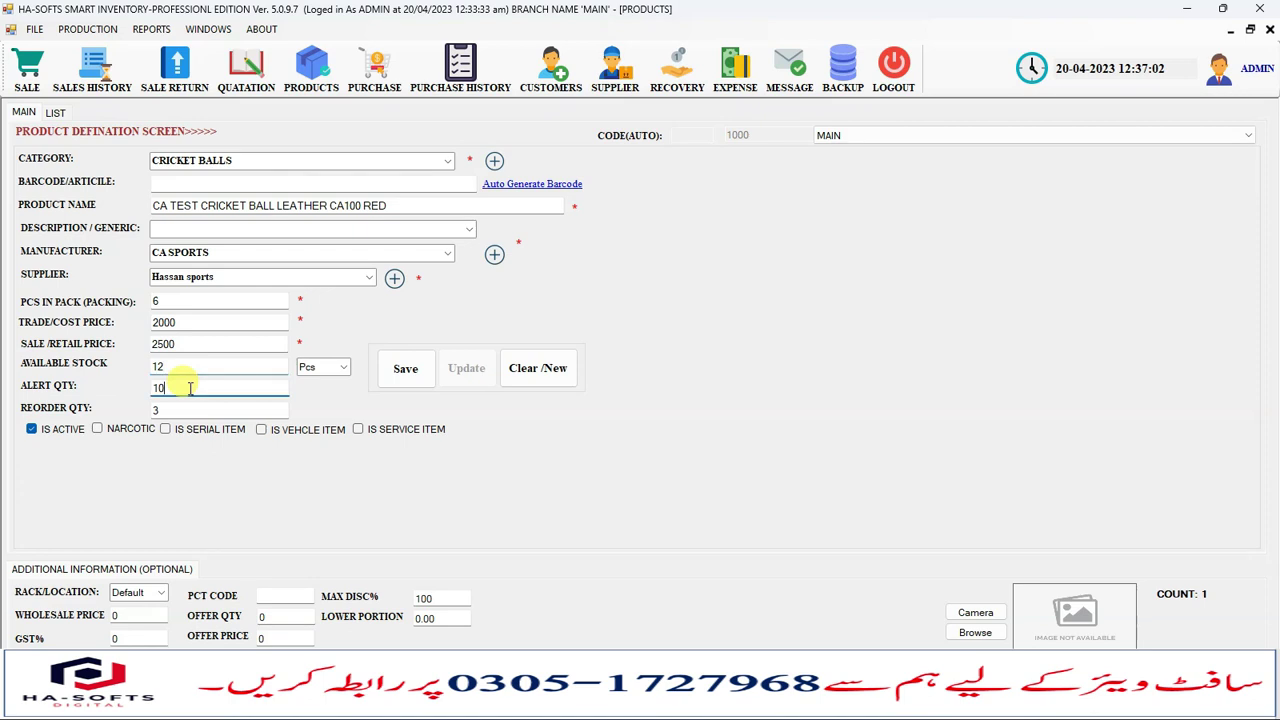
double_click(160, 388)
type("10")
Set the ball's wholesale price to 2400 and save the product
left_click(140, 615)
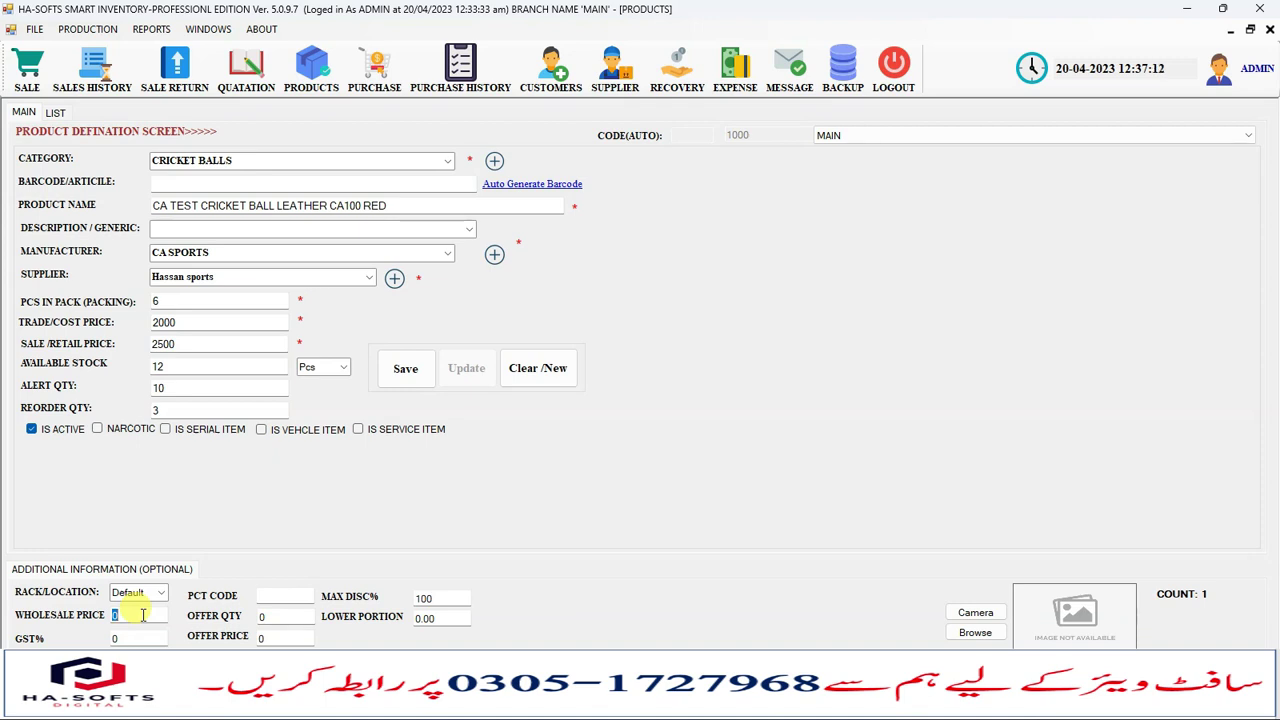
type("2400")
left_click(390, 369)
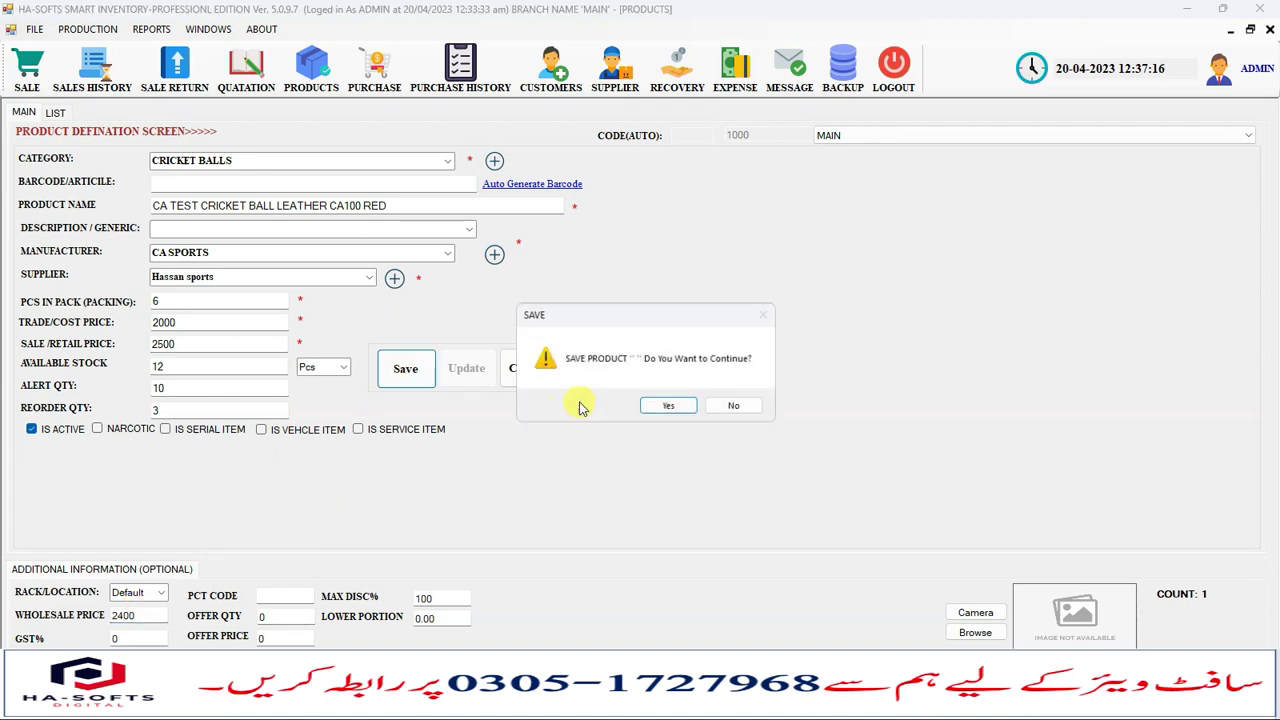
left_click(663, 404)
left_click(740, 410)
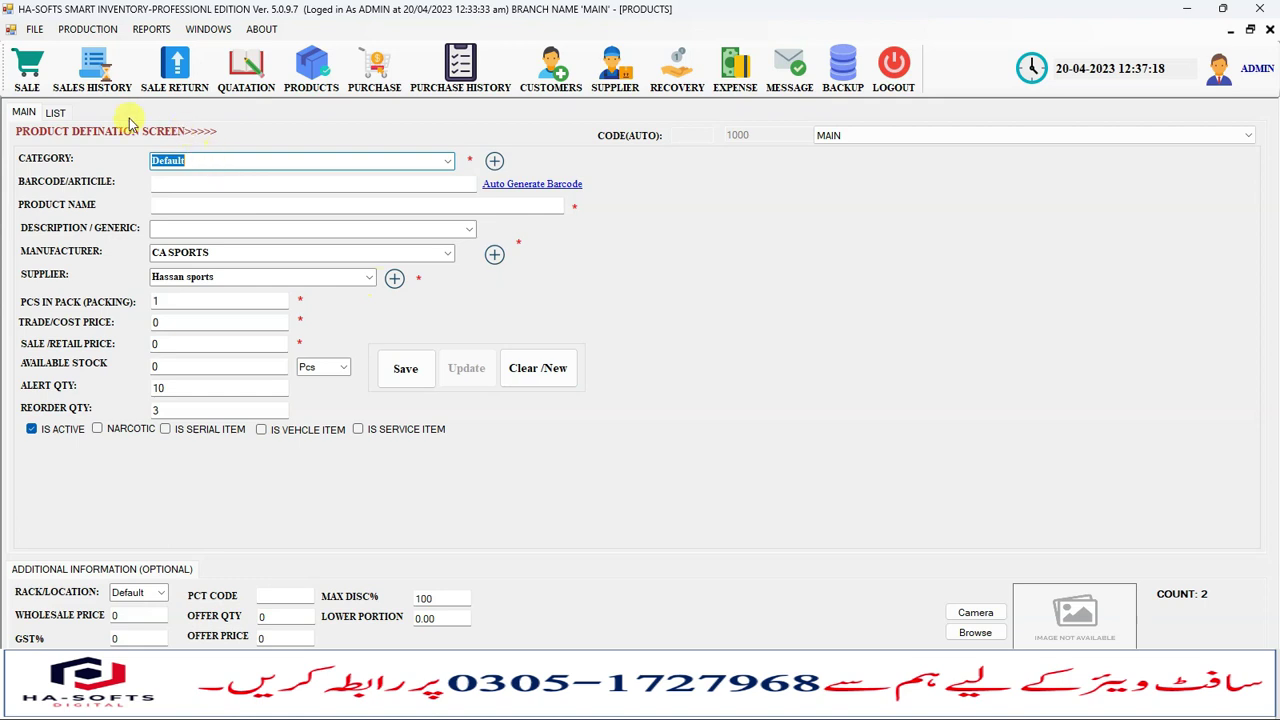
Review the bat's record from the product list and close the products screen
left_click(53, 113)
left_click(48, 204)
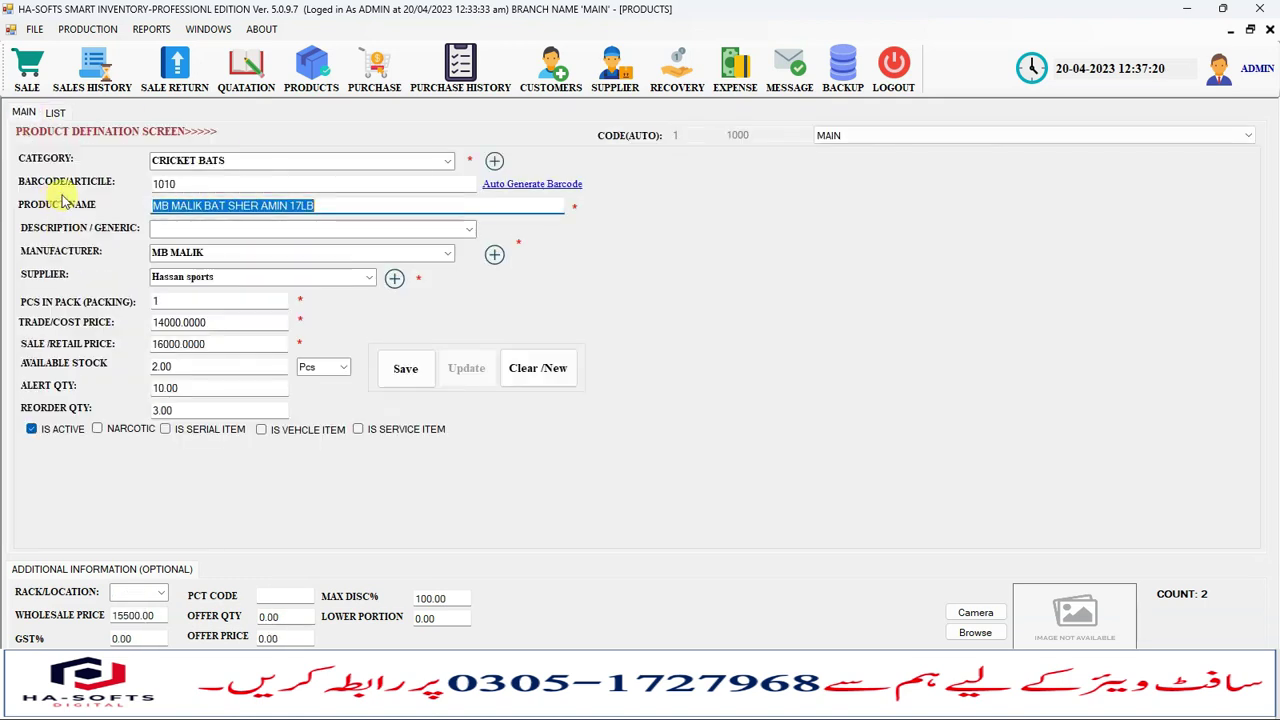
left_click(55, 113)
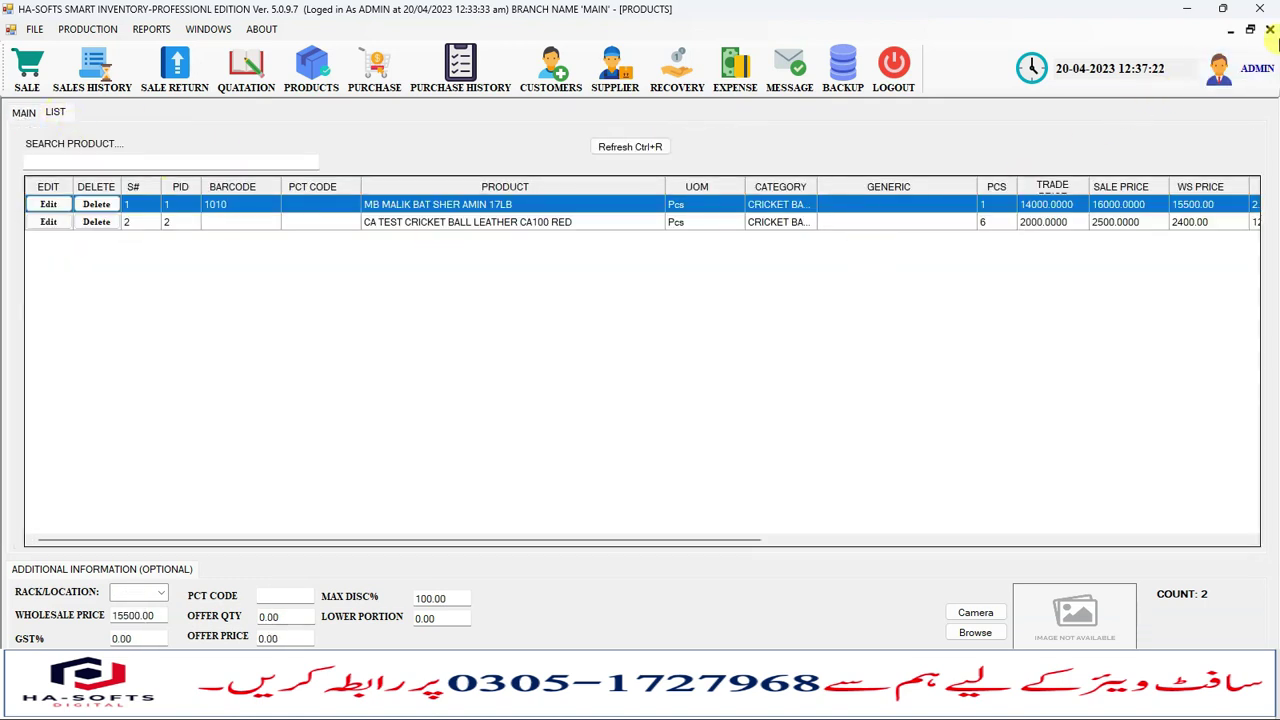
left_click(1270, 29)
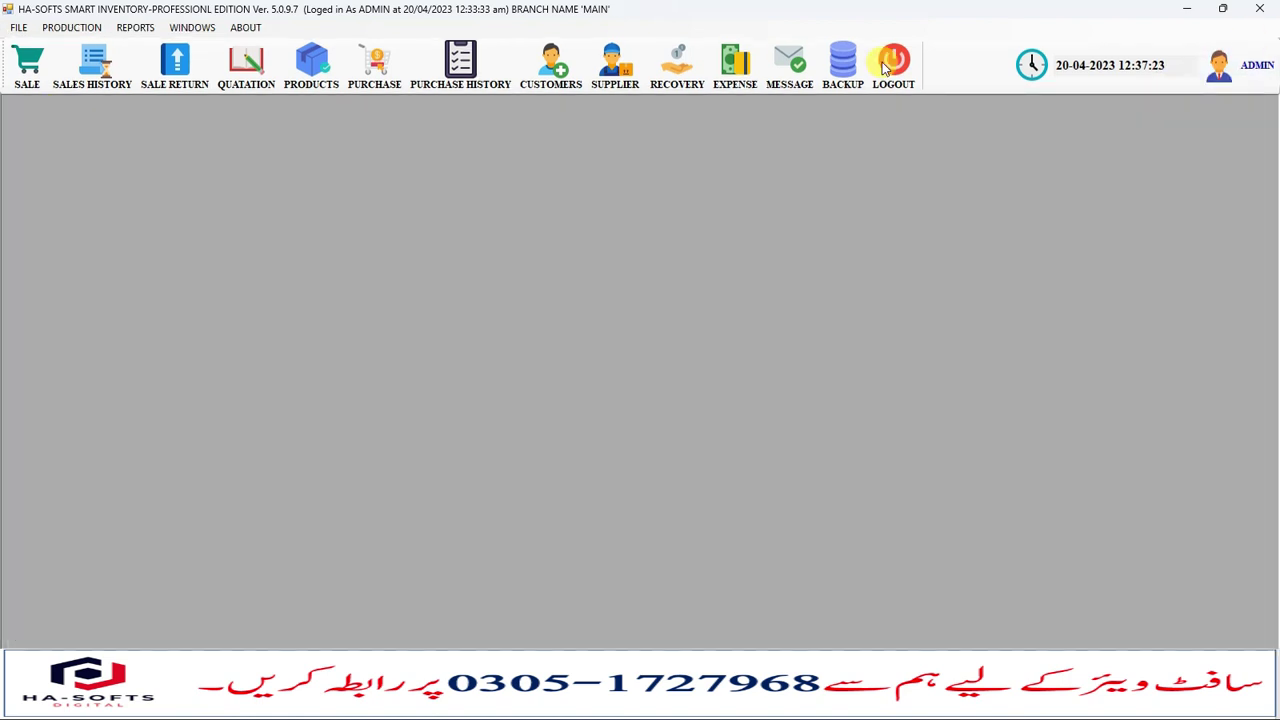
Open a new sale invoice and keep its sale type as CASH SALE
left_click(27, 62)
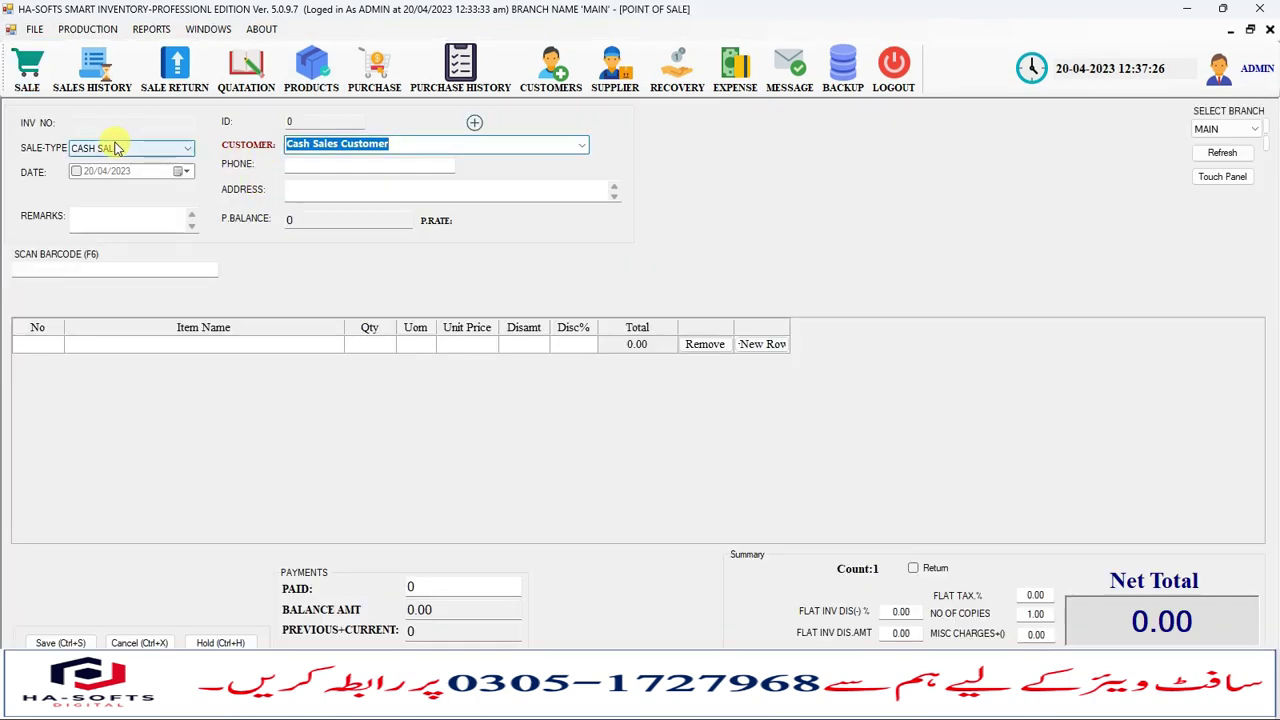
left_click(115, 147)
left_click(115, 147)
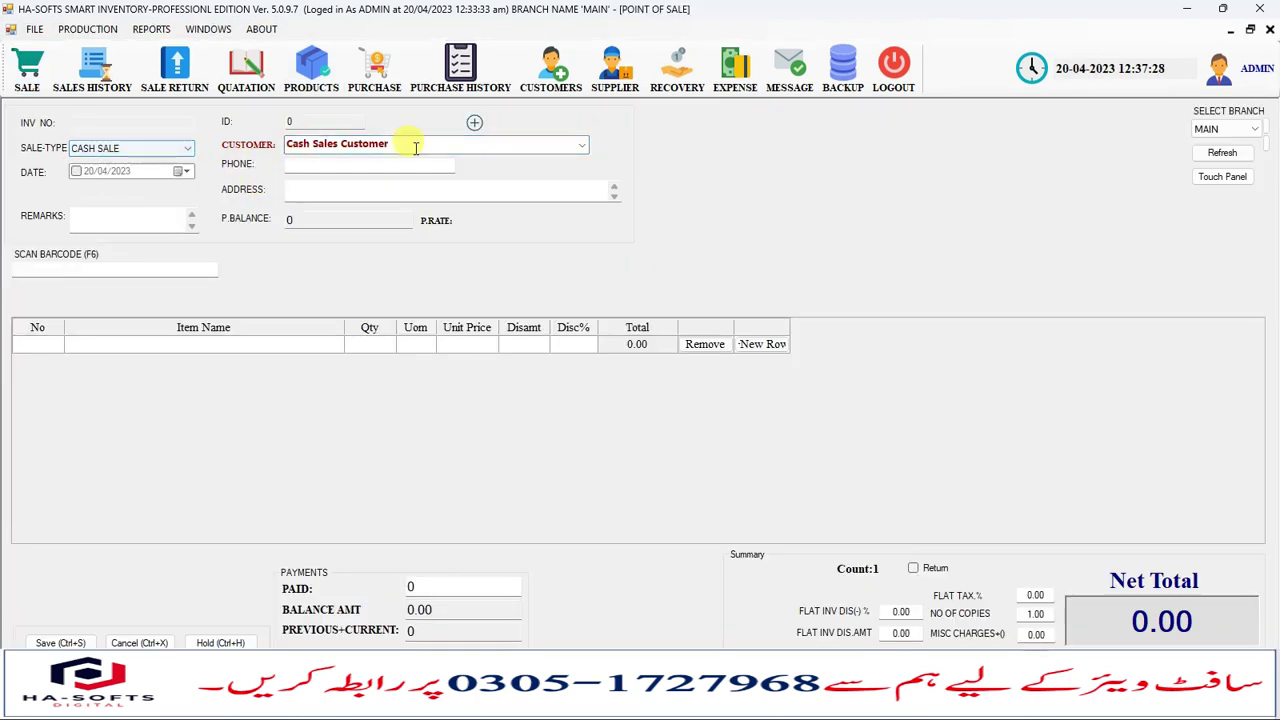
Replace Cash Sales Customer with the first registered customer in the list and check the filled-in contact details
left_click(490, 145)
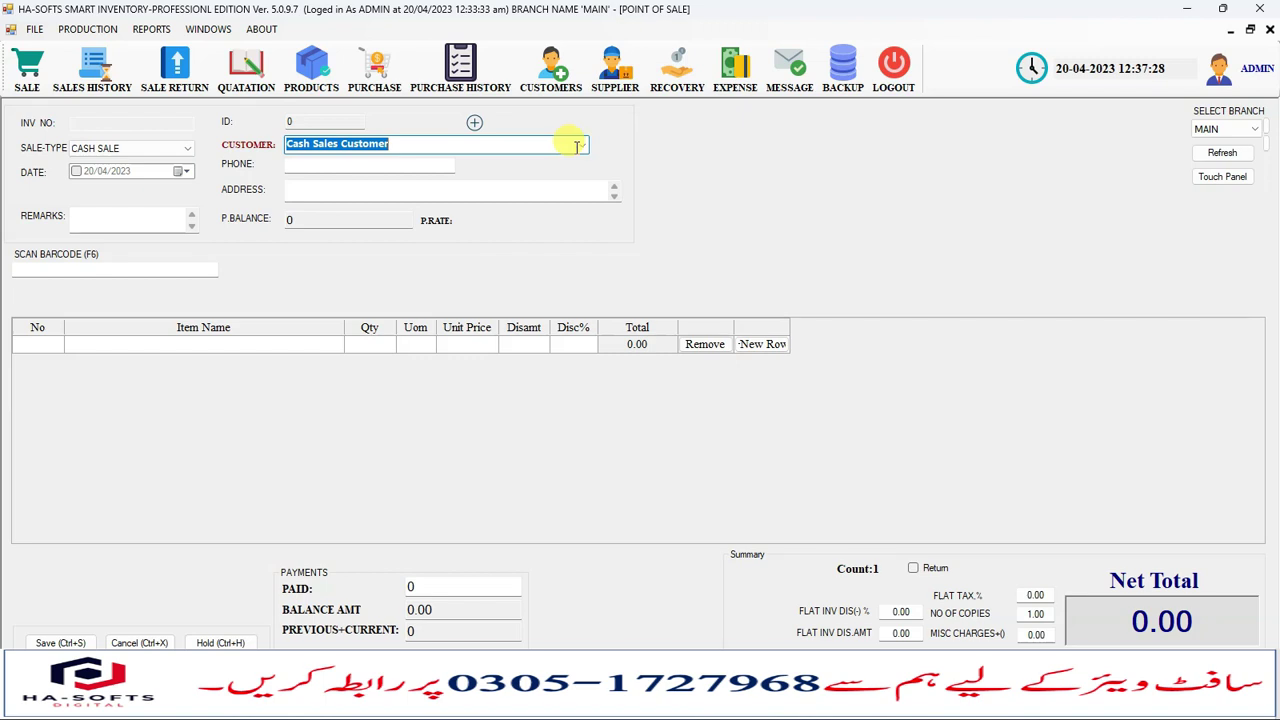
left_click(482, 147)
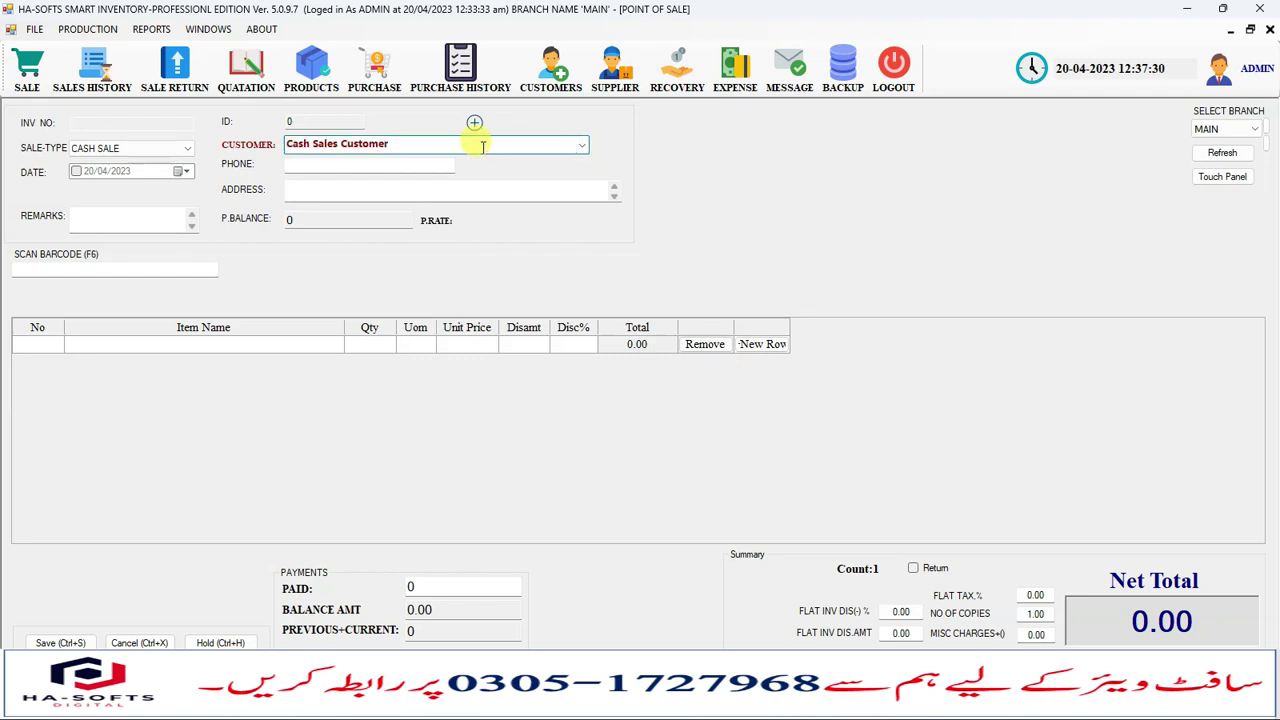
left_click(582, 148)
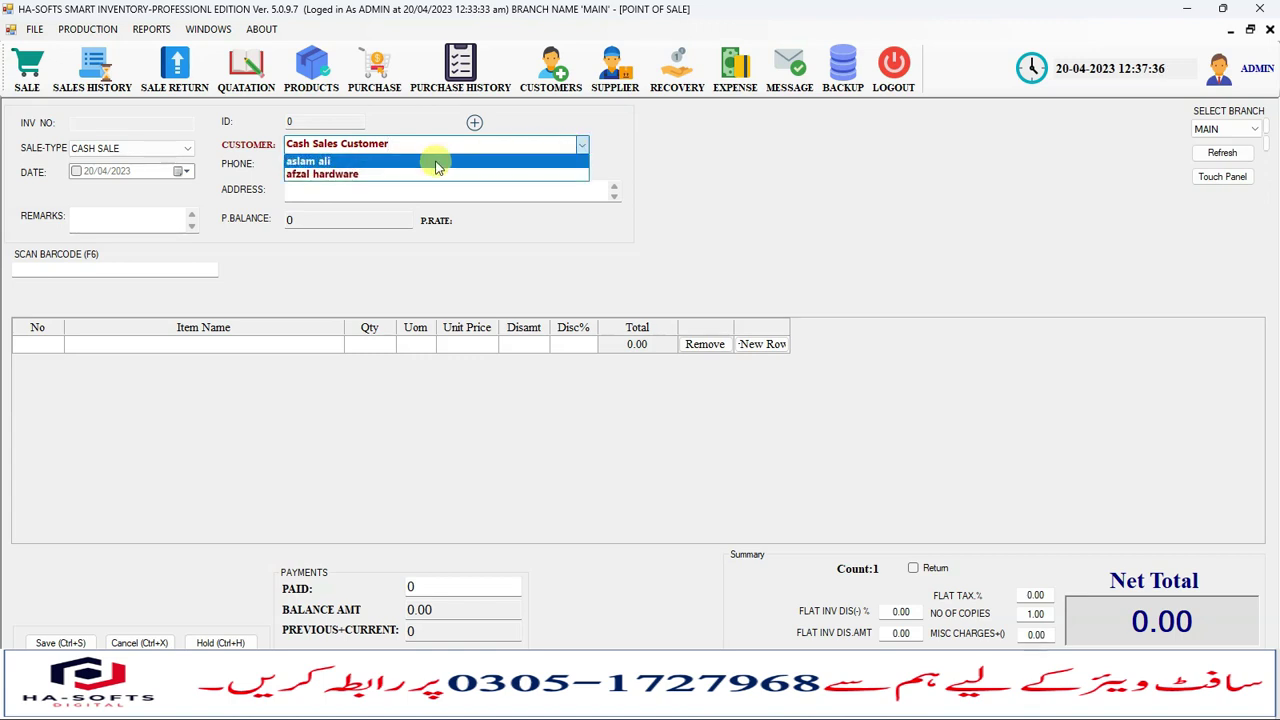
left_click(436, 162)
left_click_drag(351, 165, 320, 178)
key("Tab")
key("Tab")
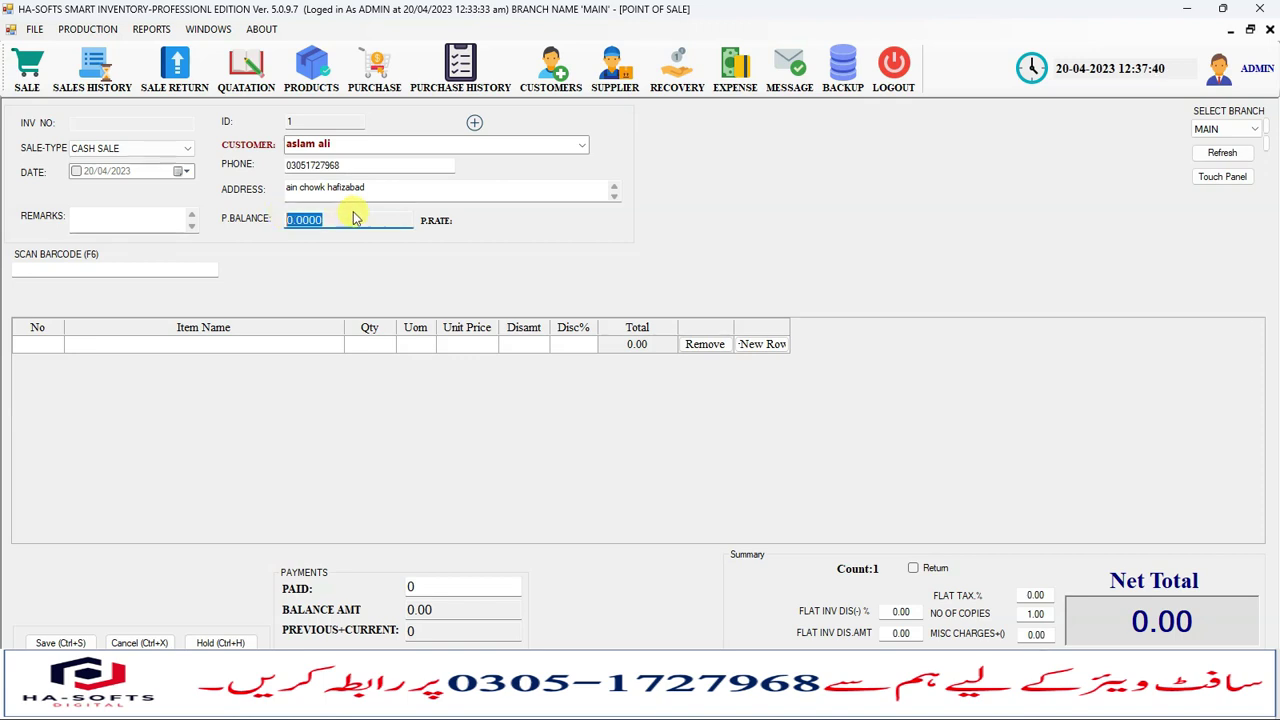
left_click(345, 147)
Add MB MALIK BAT SHER AMIN 17LB to the sale by entering its barcode 1010
left_click(134, 270)
type("1011")
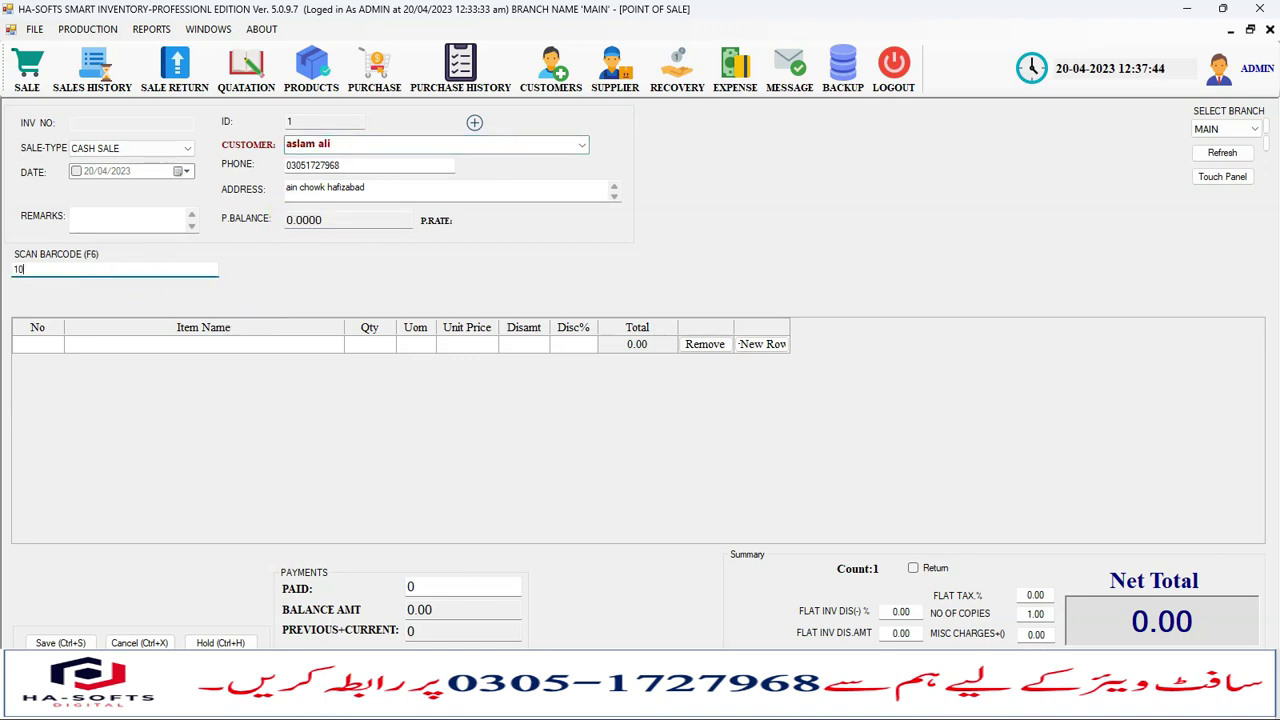
key("Return")
key("Return")
type("10")
key("Return")
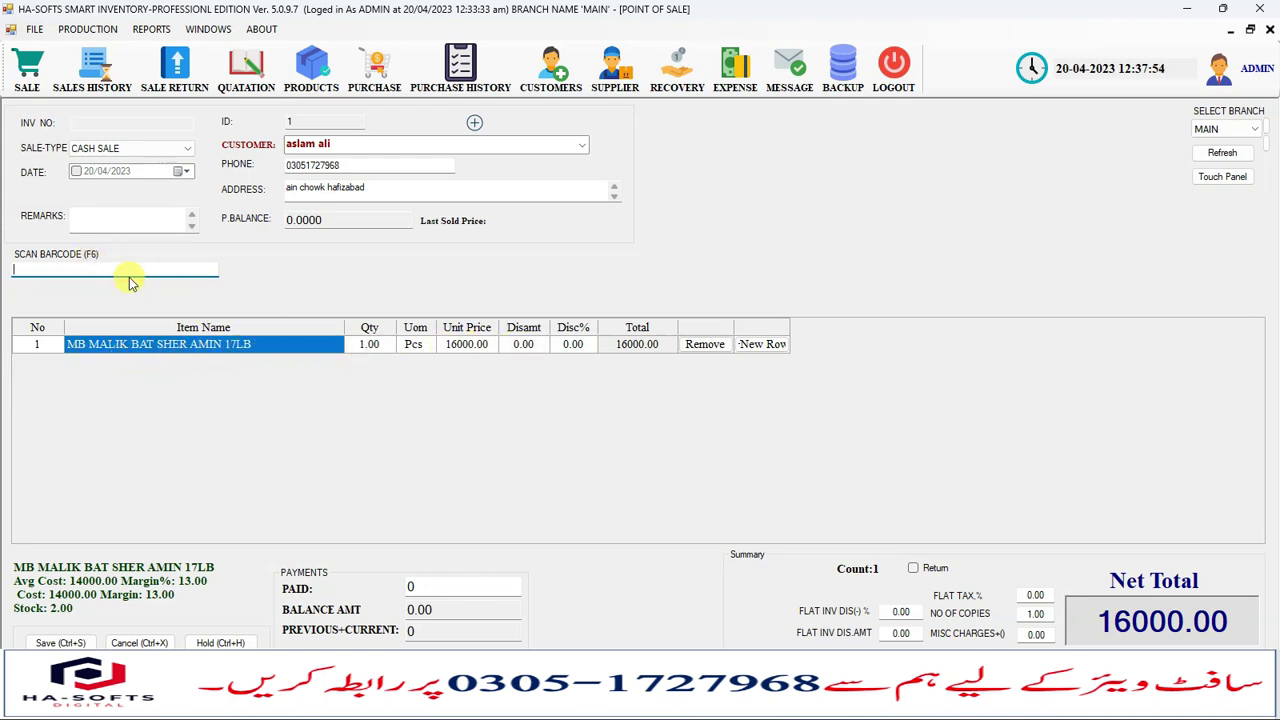
Cancel the current sale and add MB MALIK BAT SHER AMIN 17LB to a fresh one by searching item name MB
key("ctrl+x")
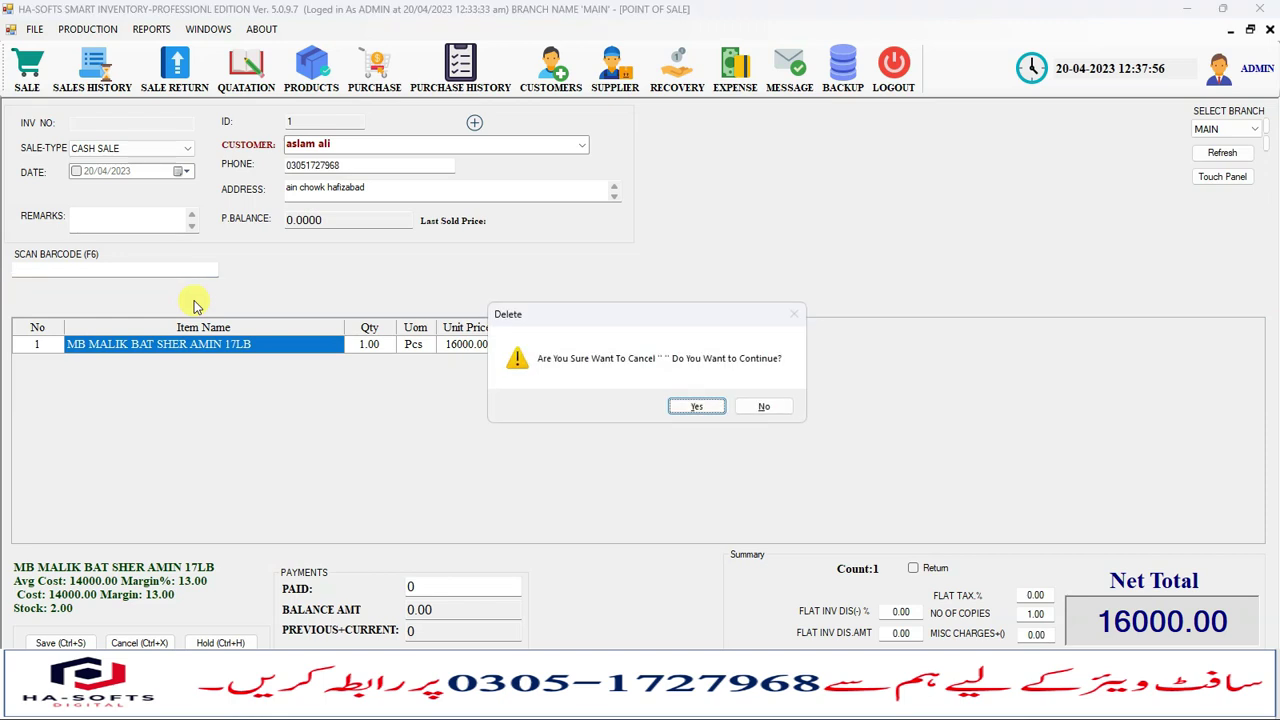
key("Return")
left_click(168, 342)
type("MB")
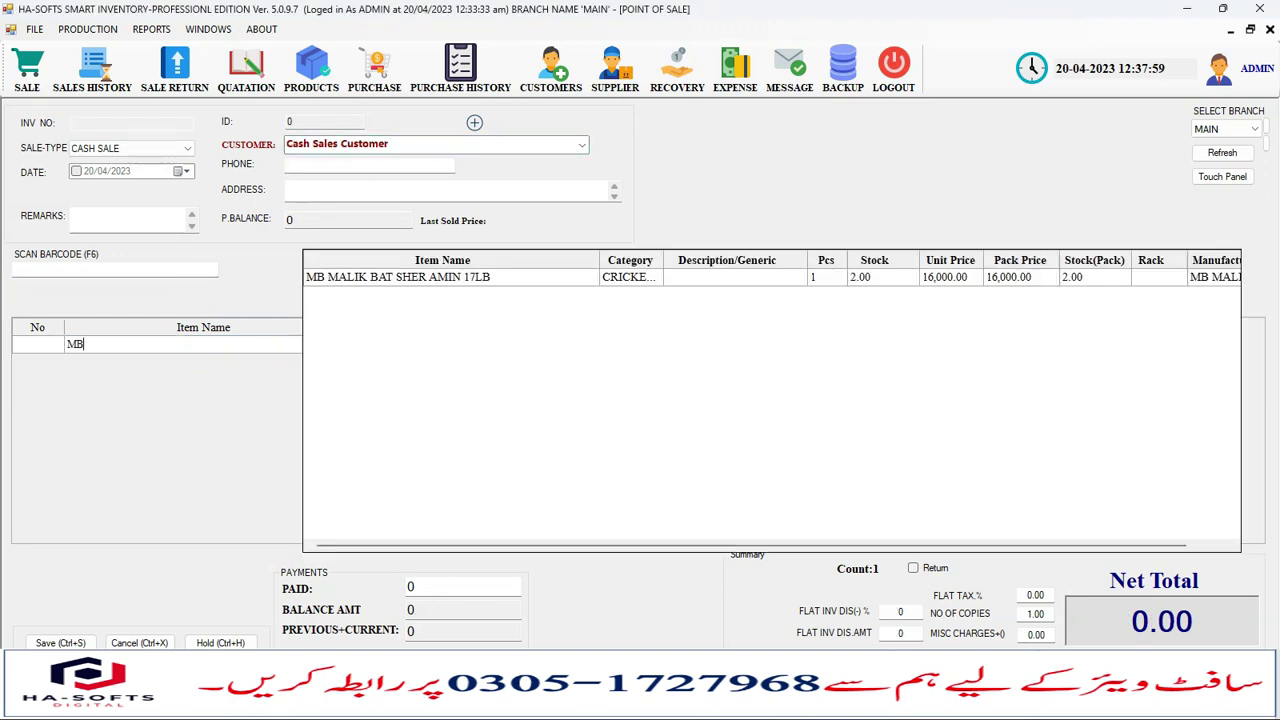
key("Down")
left_click(167, 345)
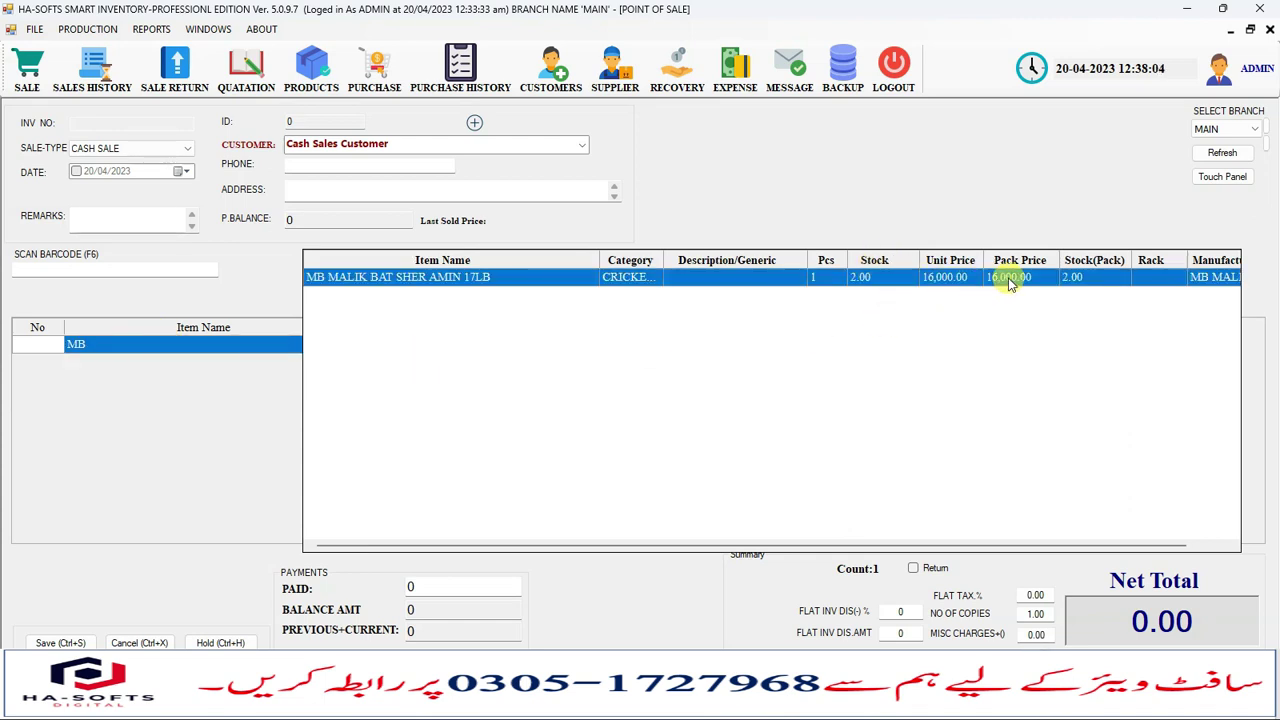
left_click(1077, 280)
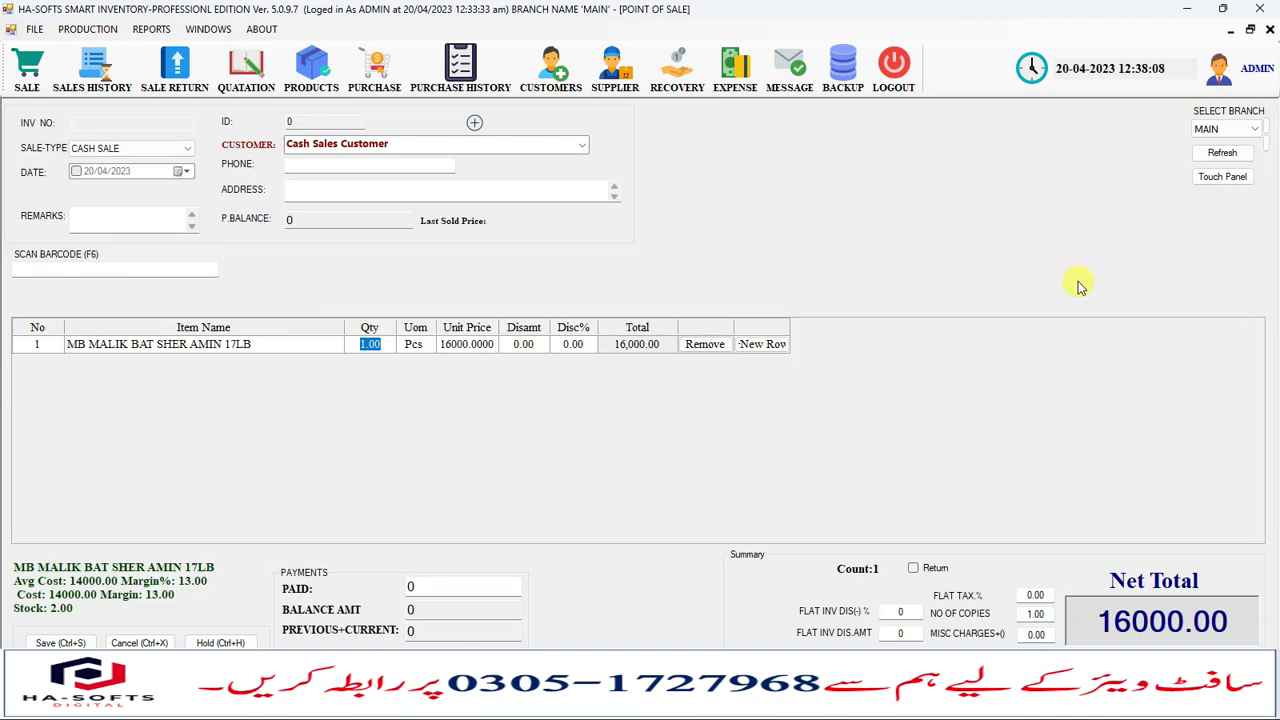
Try a unit price of 15500 for the bat in the sale
key("Return")
key("Return")
key("Right")
key("Left")
key("Left")
key("Left")
key("Left")
key("Left")
key("Left")
key("Return")
key("Return")
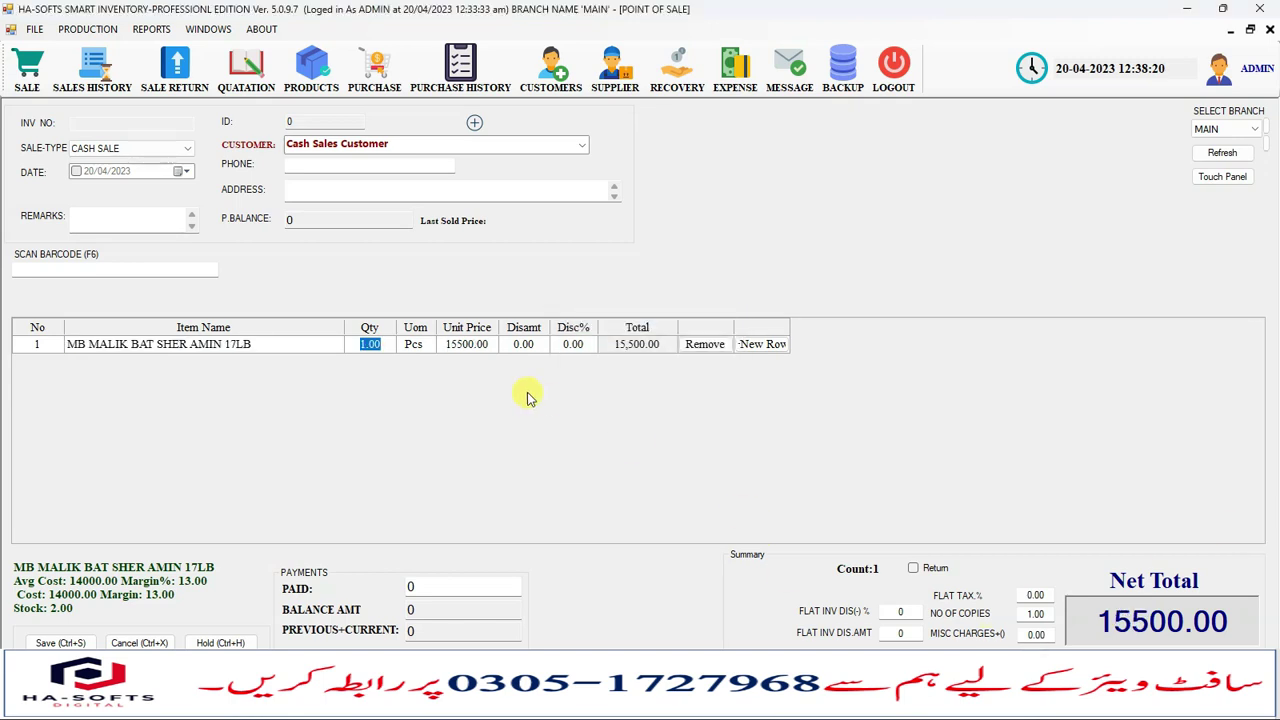
Set the bat's unit price back to 16000
left_click(465, 346)
type("16000")
key("Return")
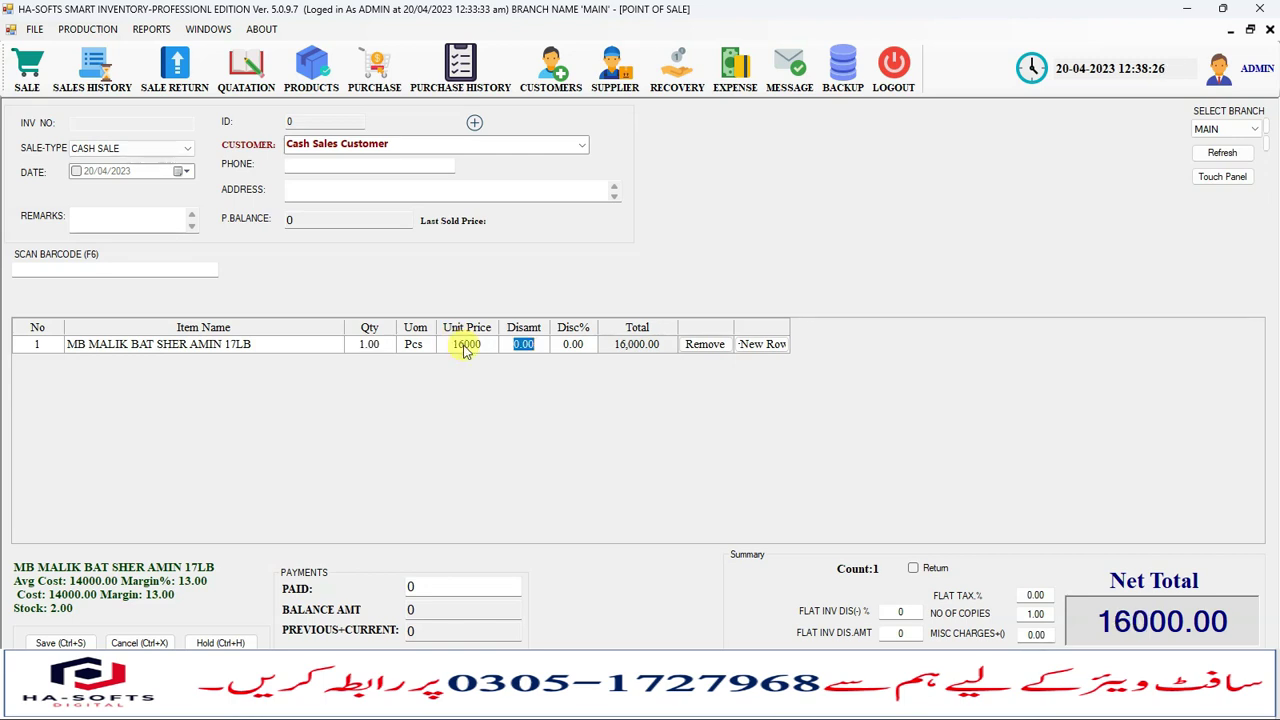
Add CA TEST CRICKET BALL LEATHER CA100 RED as the second item of the sale from the product lookup
key("Return")
type("S")
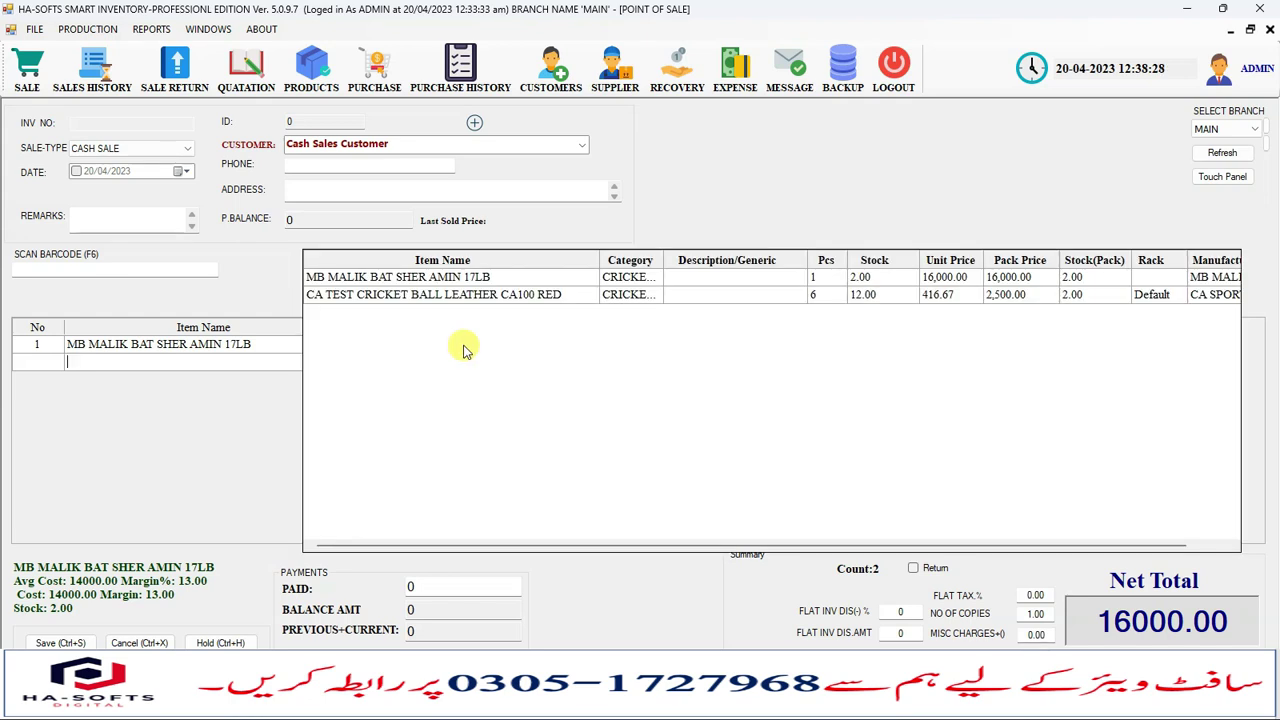
key("Down")
key("Return")
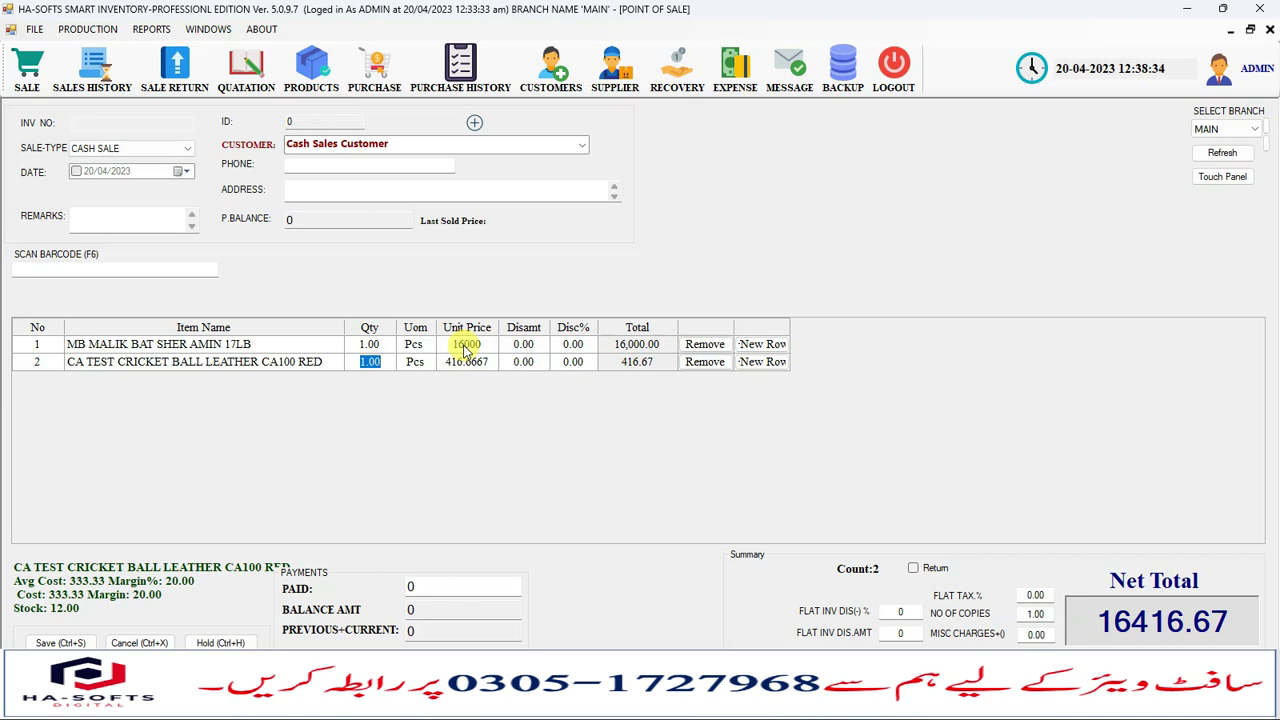
Check the cricket ball's prices and stock in the product lookup, reselect it and set its quantity to 3
key("shift+Tab")
key("F2")
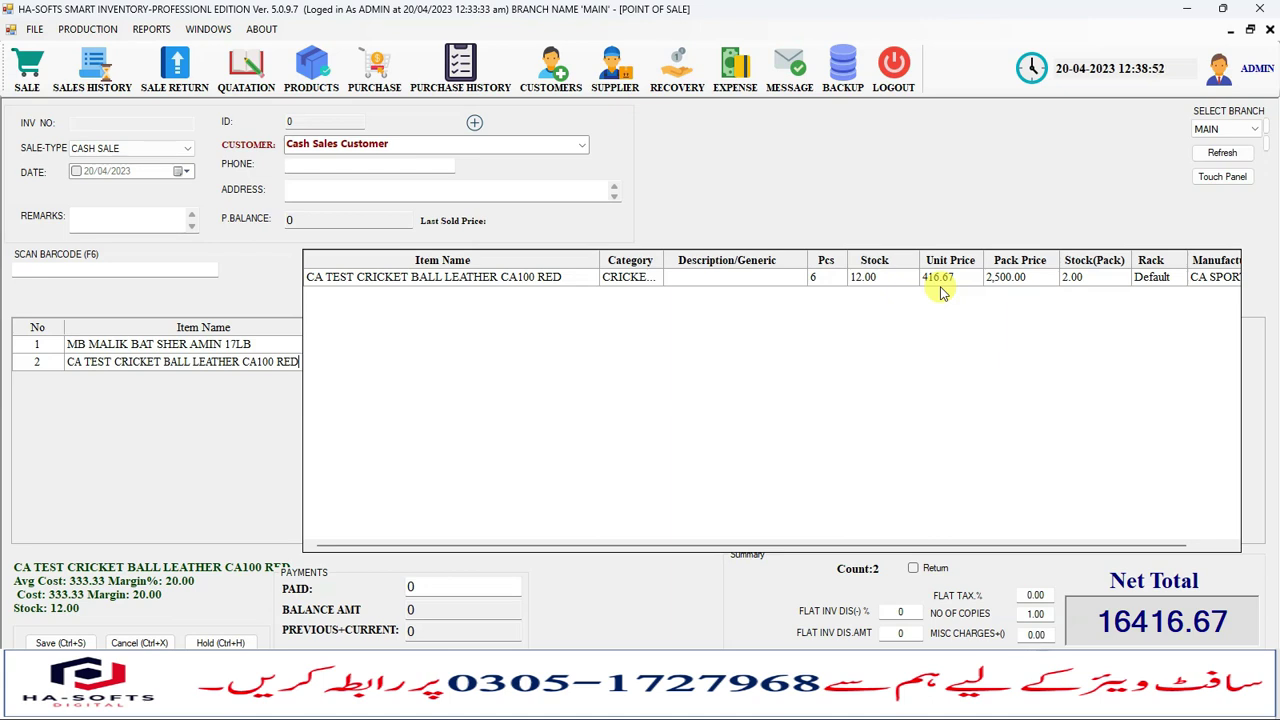
key("Return")
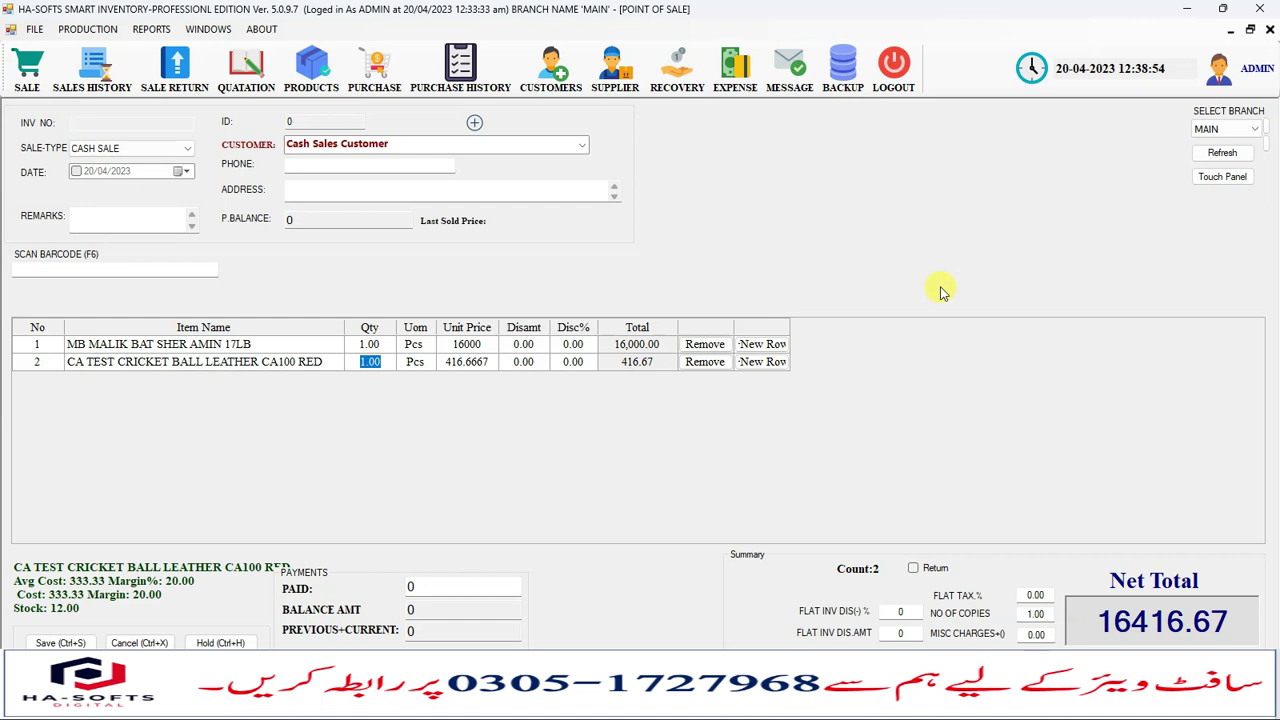
type("3")
key("Return")
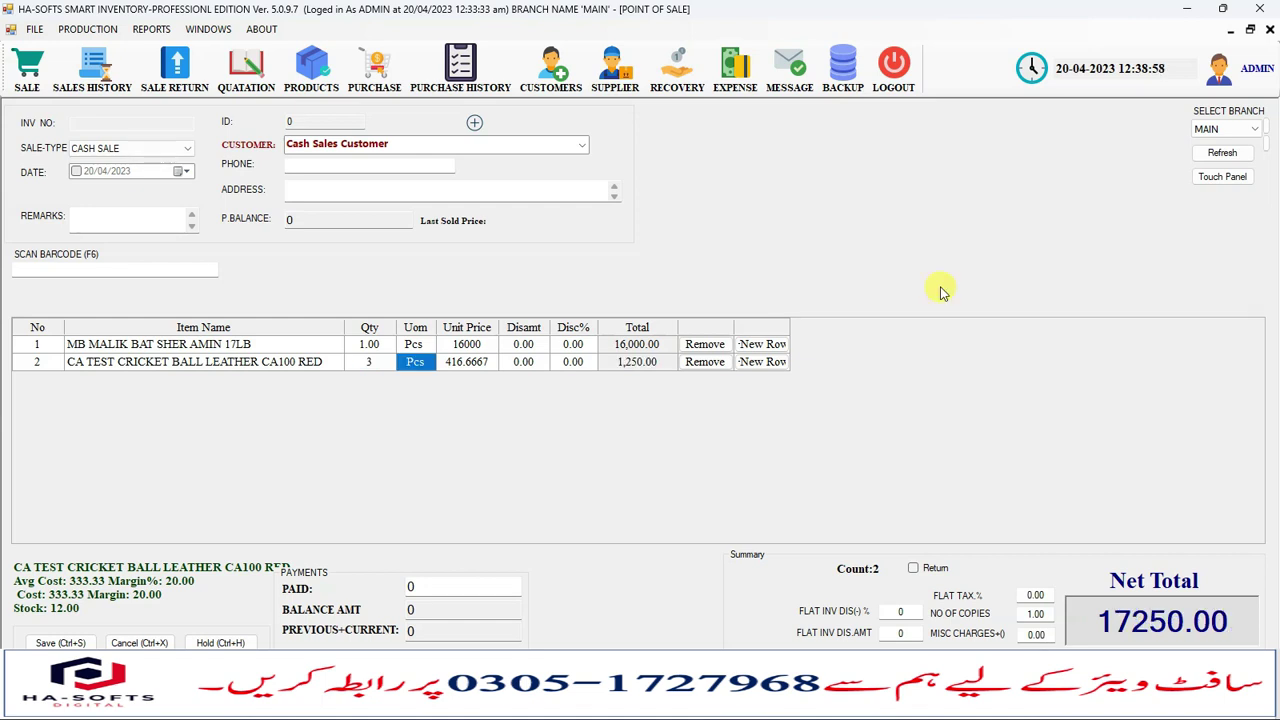
Give the bat's line a discount amount of 50
key("Up")
key("Right")
key("Right")
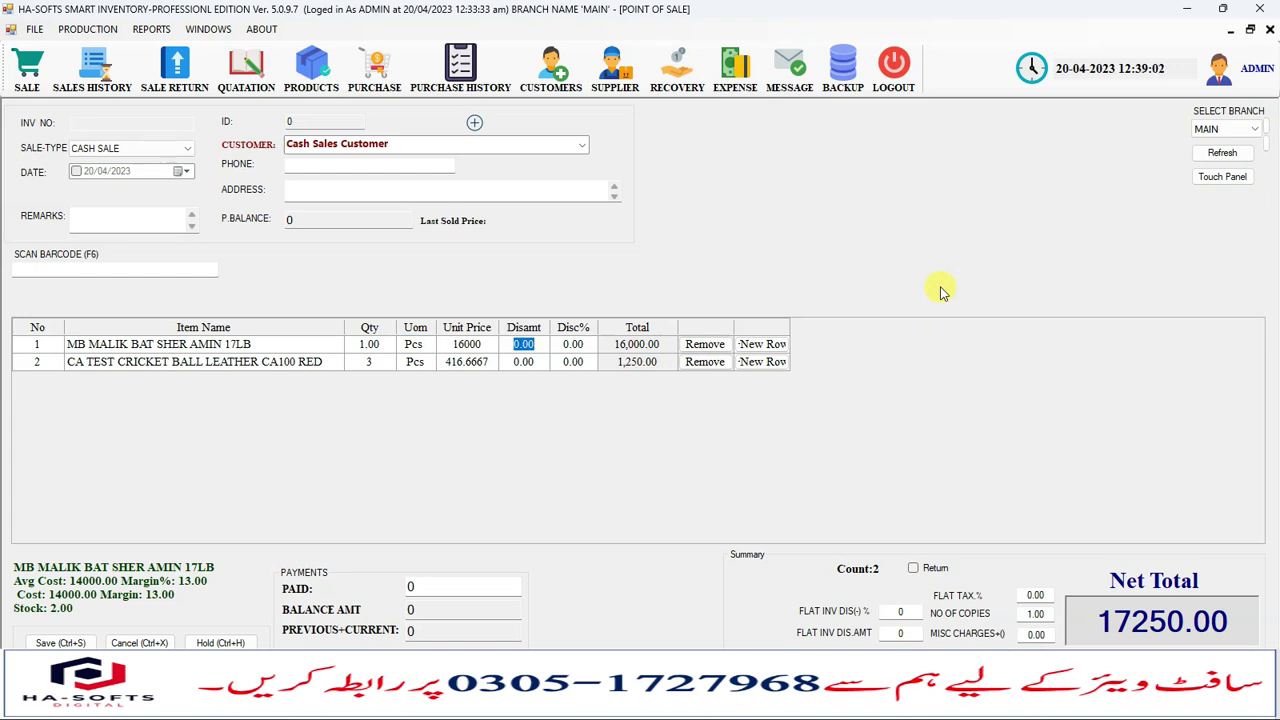
type("50")
key("Return")
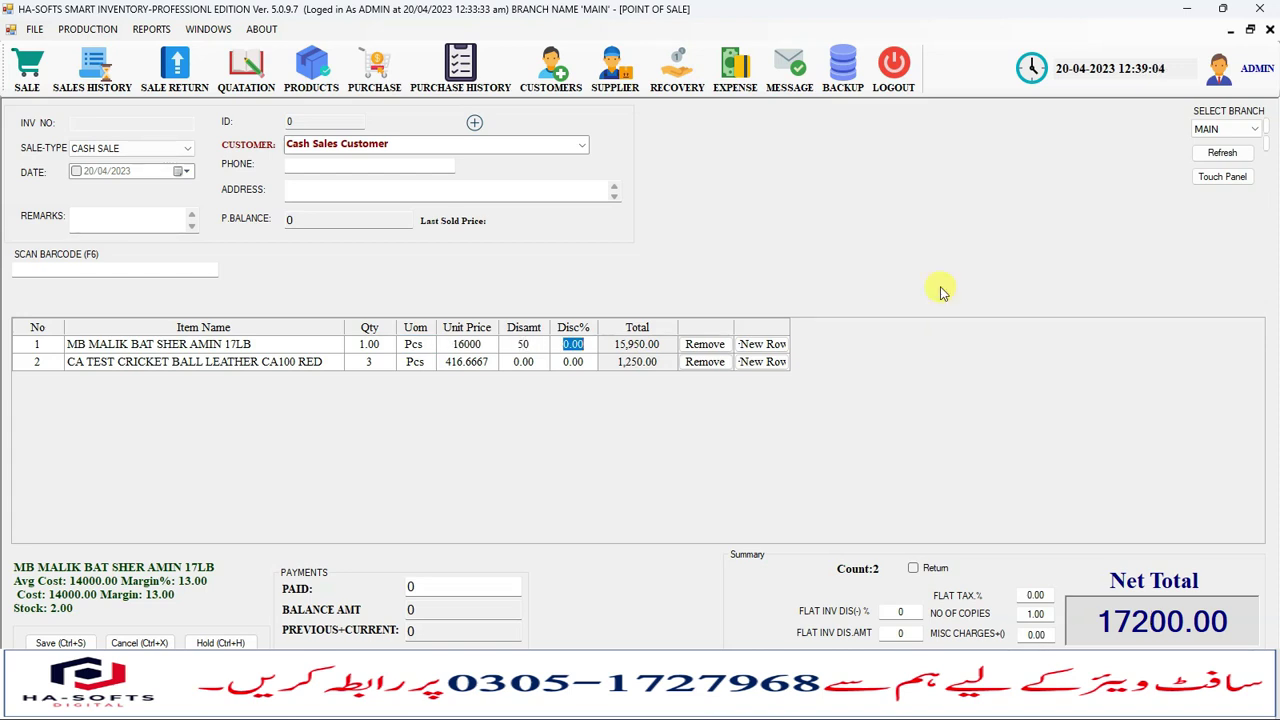
key("Down")
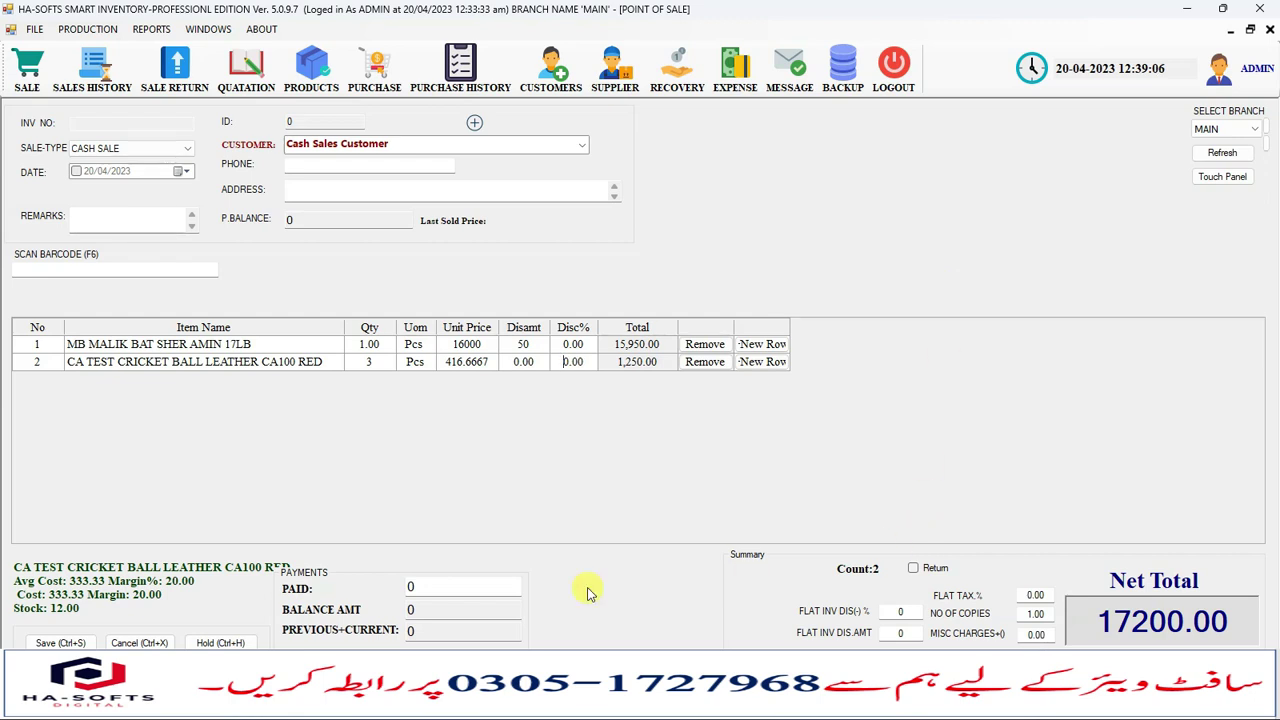
Enter 18000 as the customer's paid amount and leave the remarks empty
left_click(425, 585)
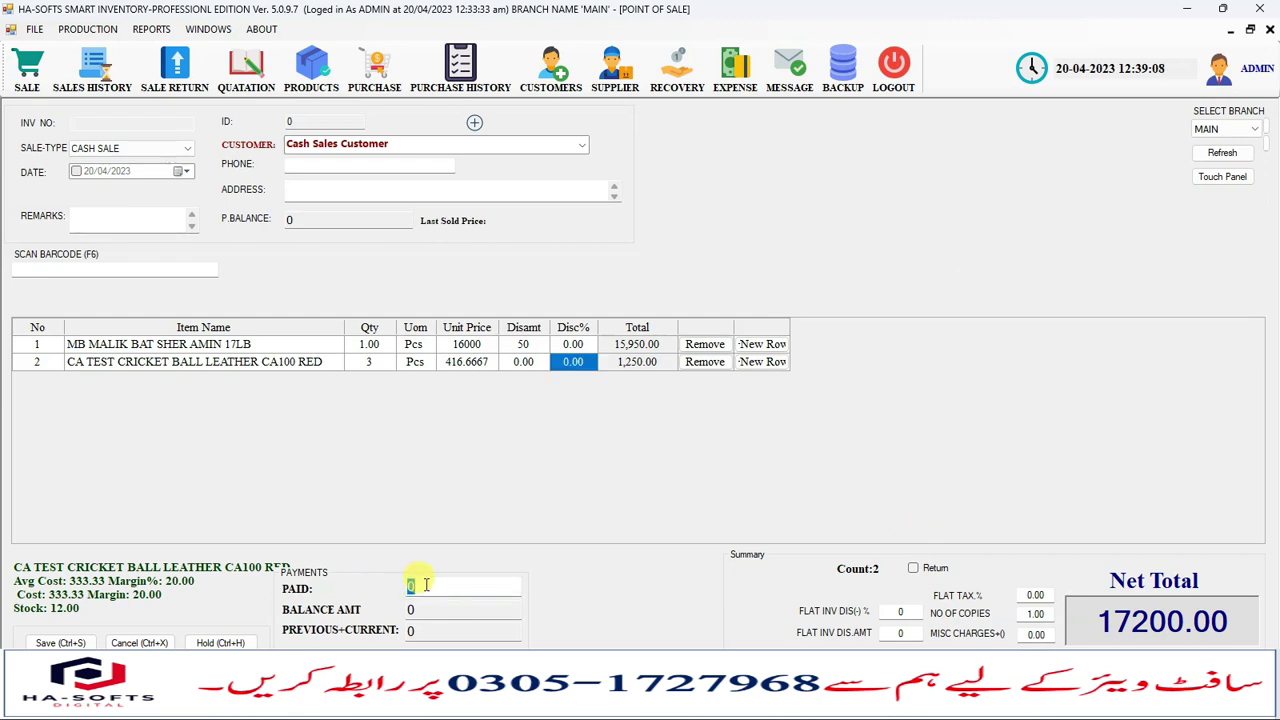
type("18000")
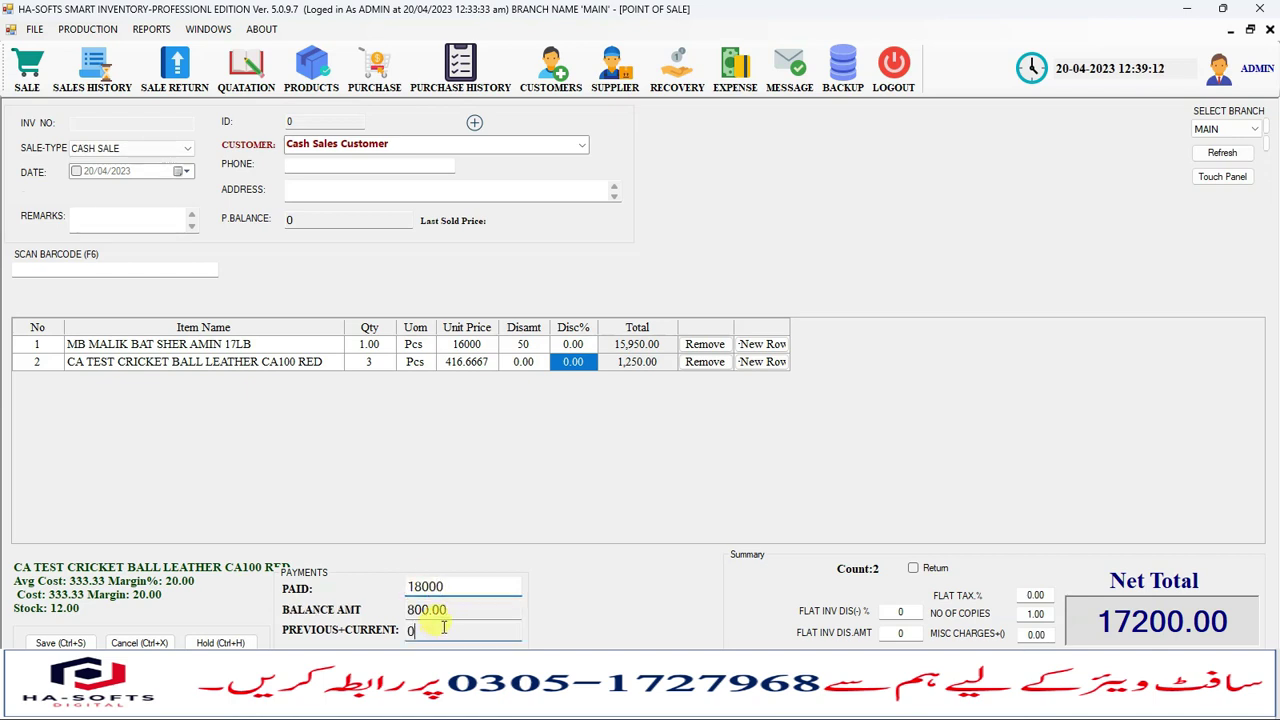
left_click(397, 587)
type("18000")
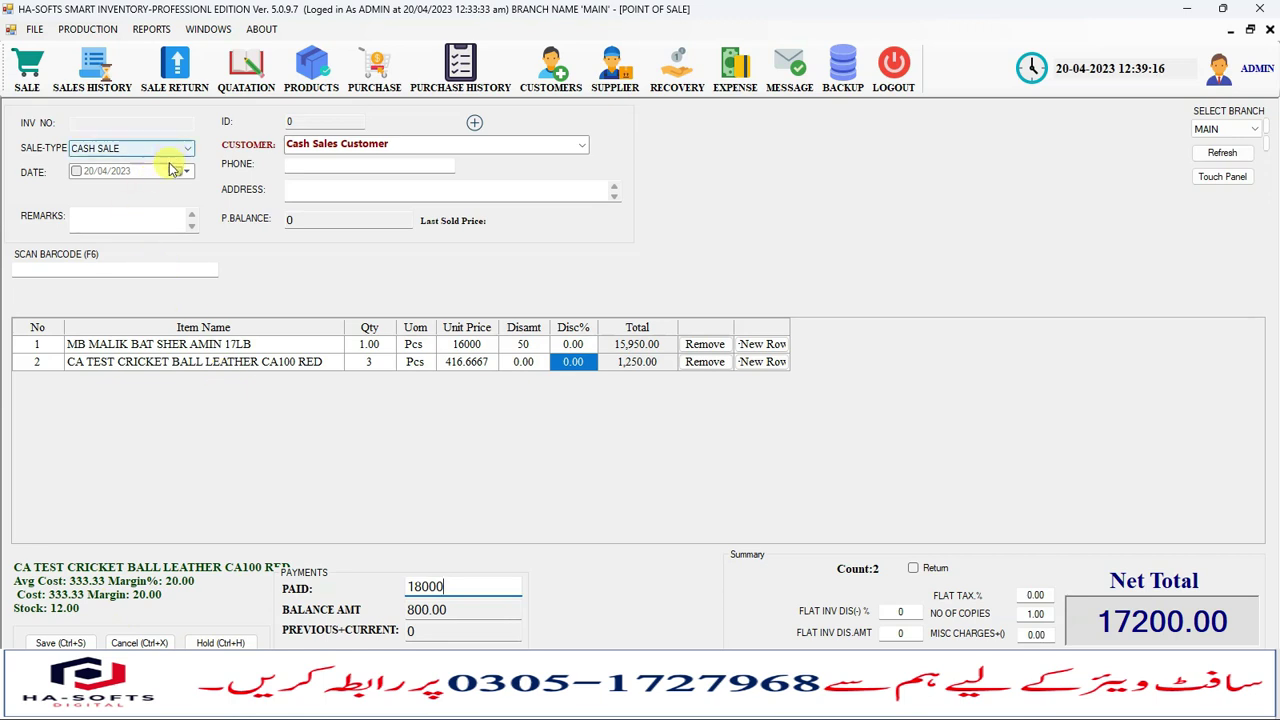
left_click(122, 222)
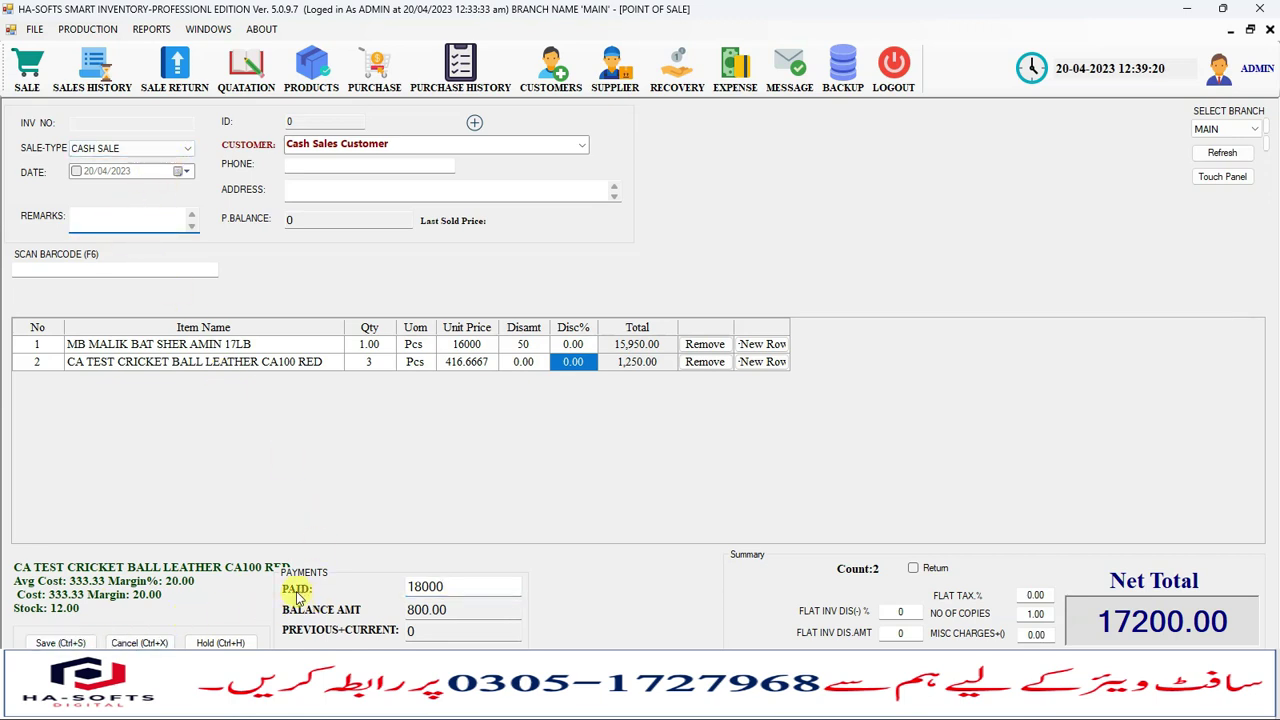
Save the sale and bring up its sale slip preview
key("ctrl+s")
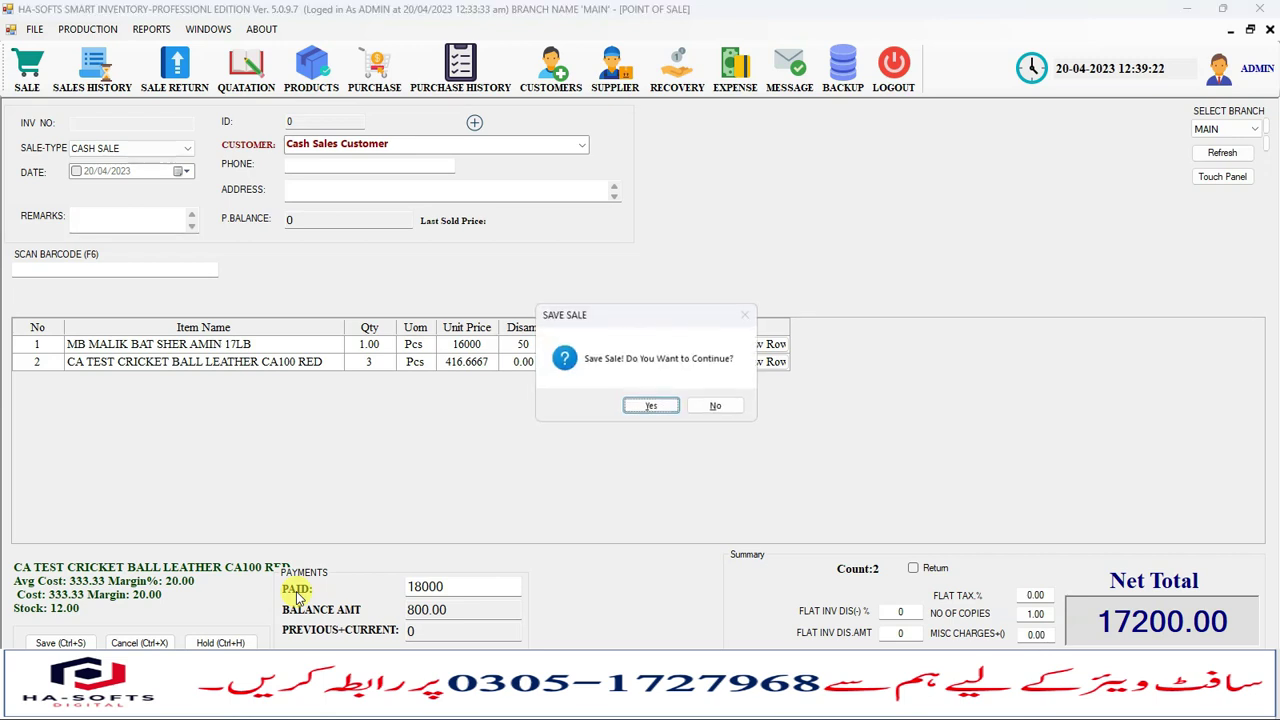
key("Return")
key("Return")
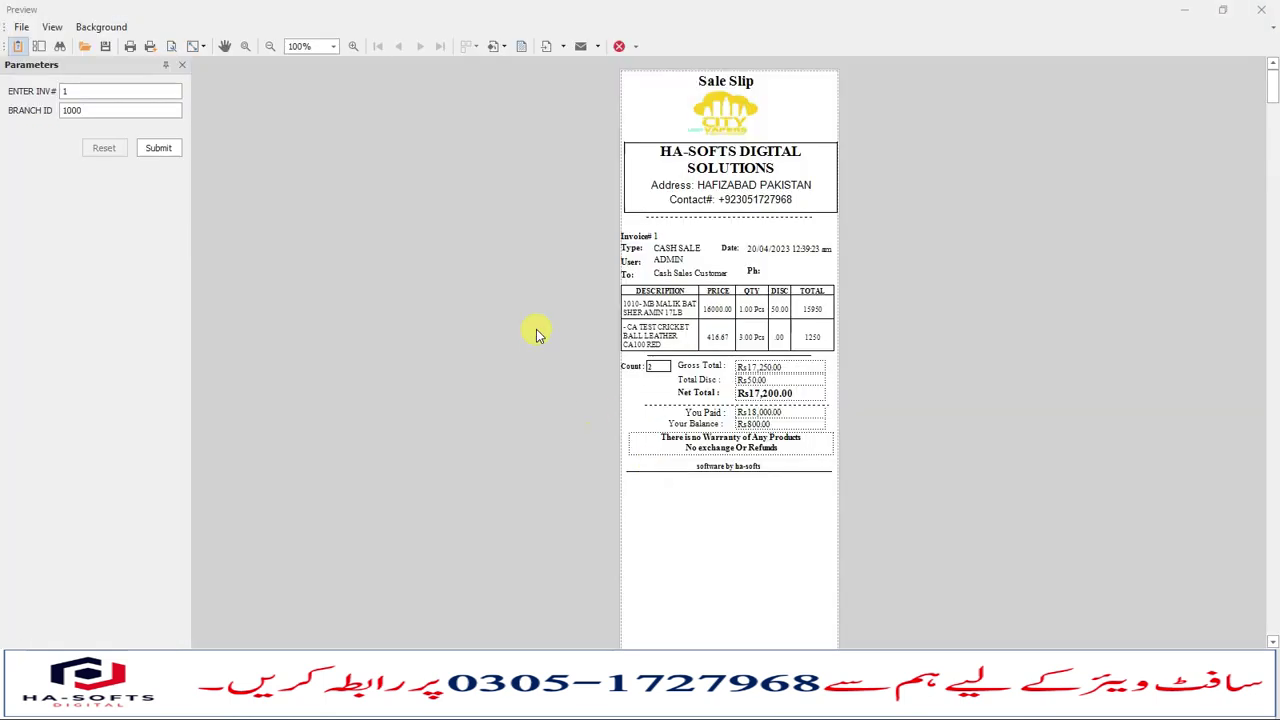
Enlarge the sale slip preview to 200% for reading
left_click(334, 47)
left_click(300, 92)
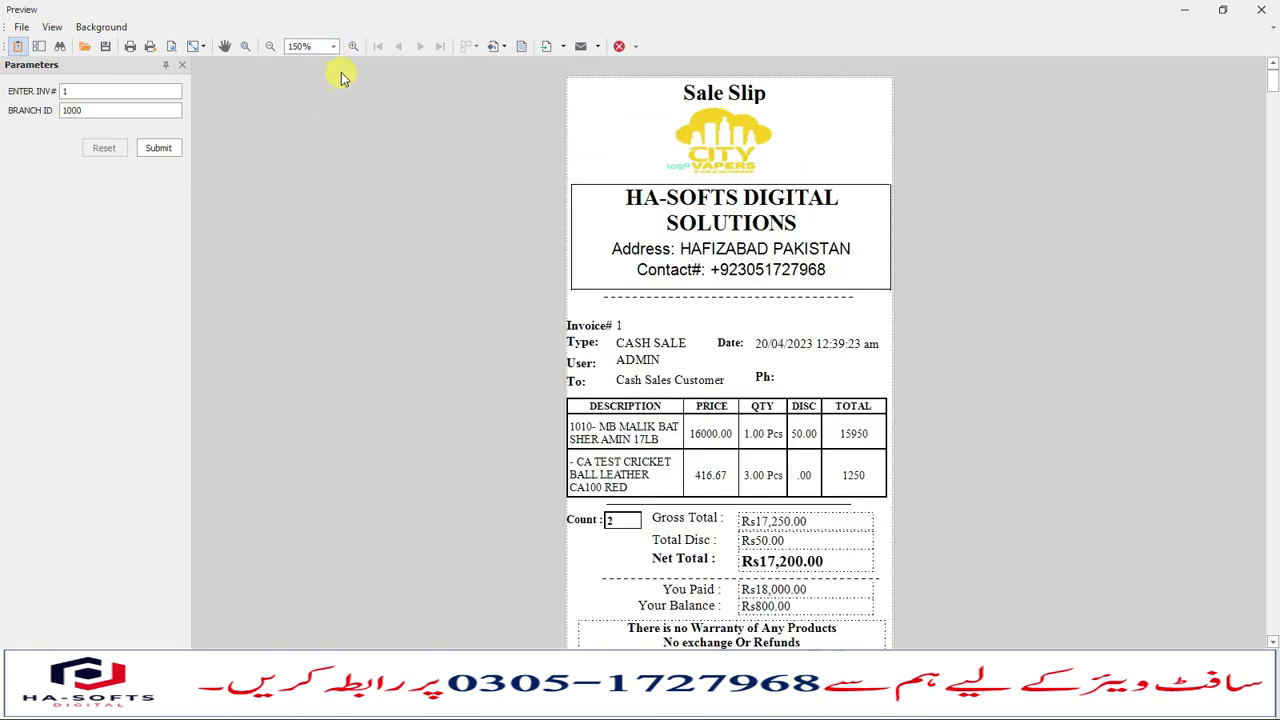
left_click(496, 49)
left_click(523, 77)
key("Escape")
left_click(332, 49)
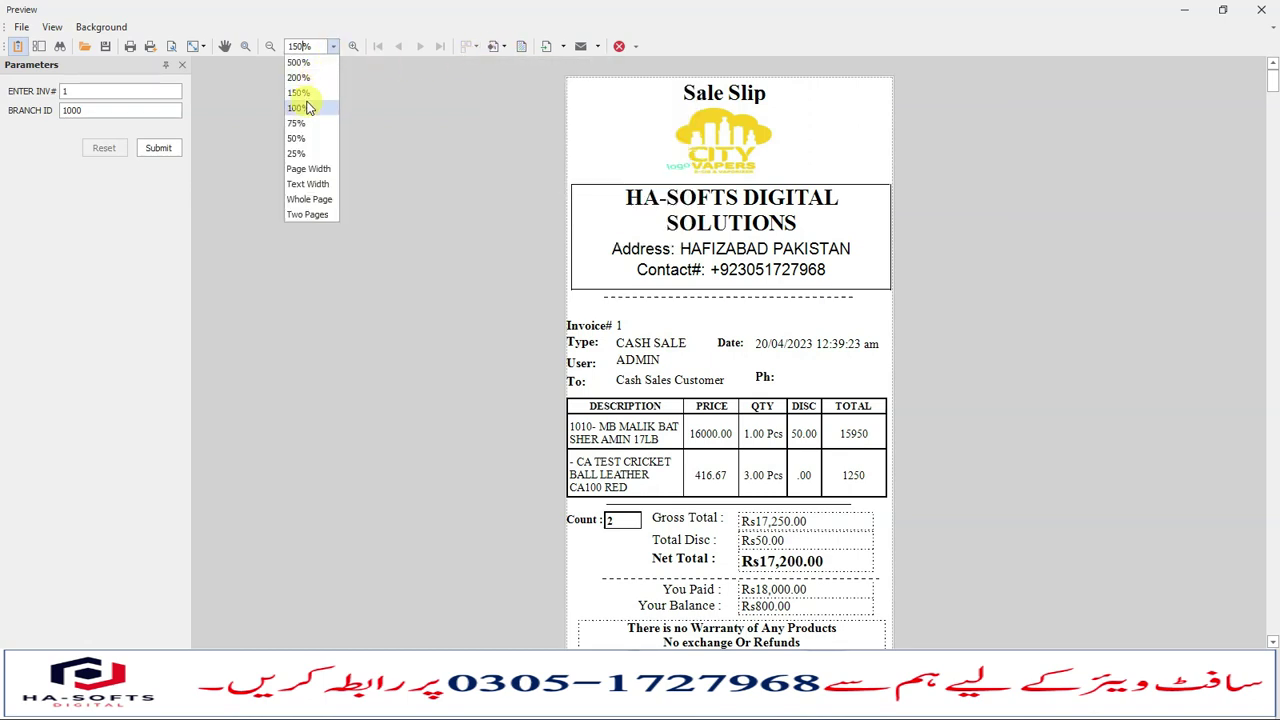
left_click(300, 79)
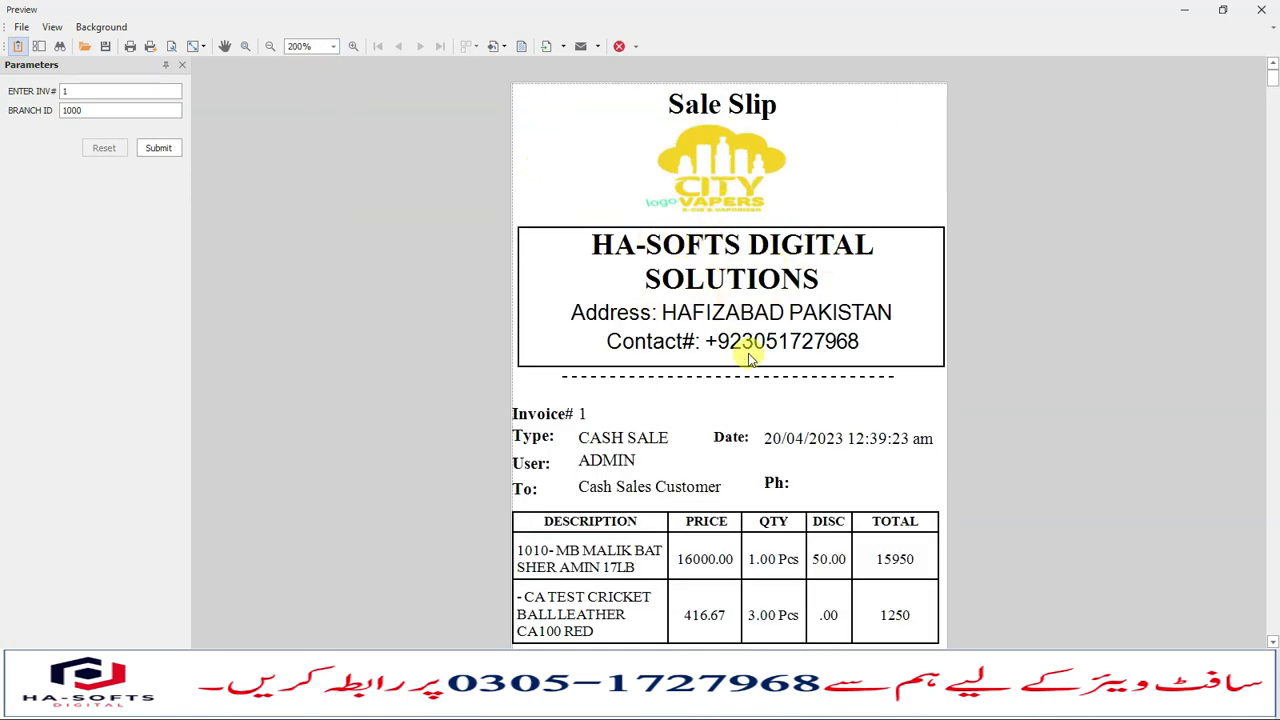
Review the slip's header, item lines, totals, payment and footer text, and close the preview
scroll(755, 370, "down", 1)
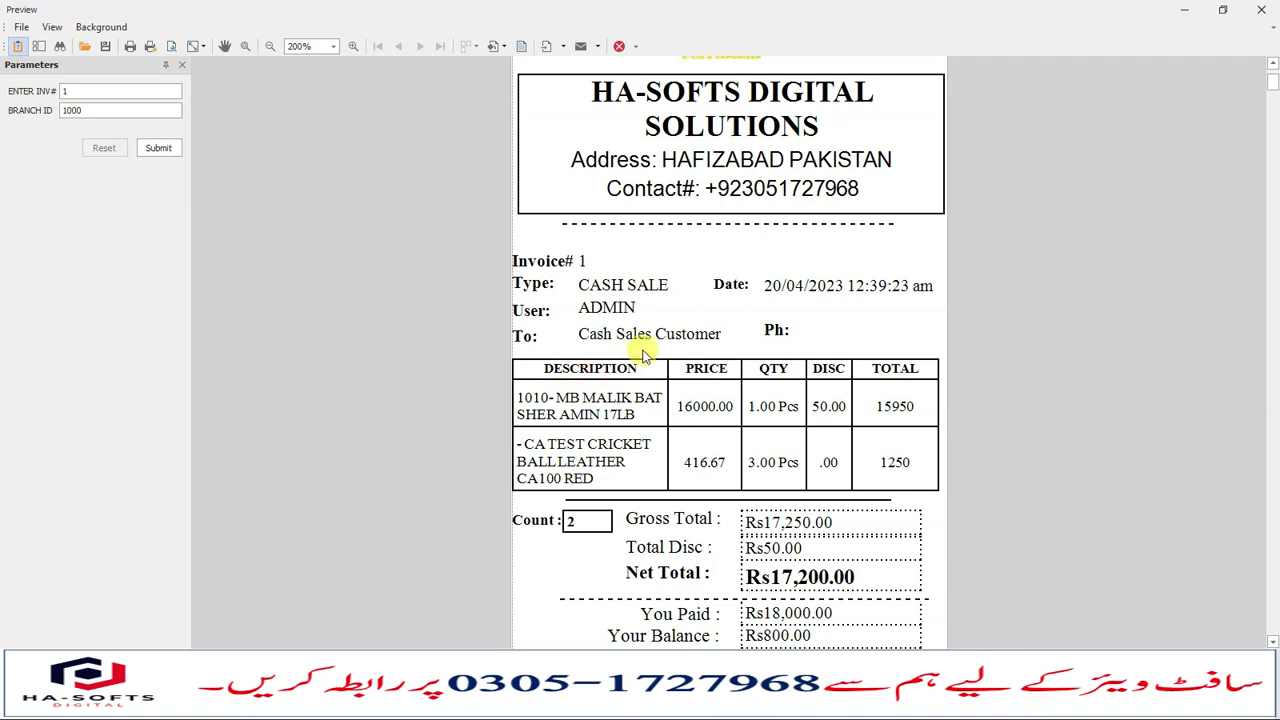
scroll(560, 350, "down", 1)
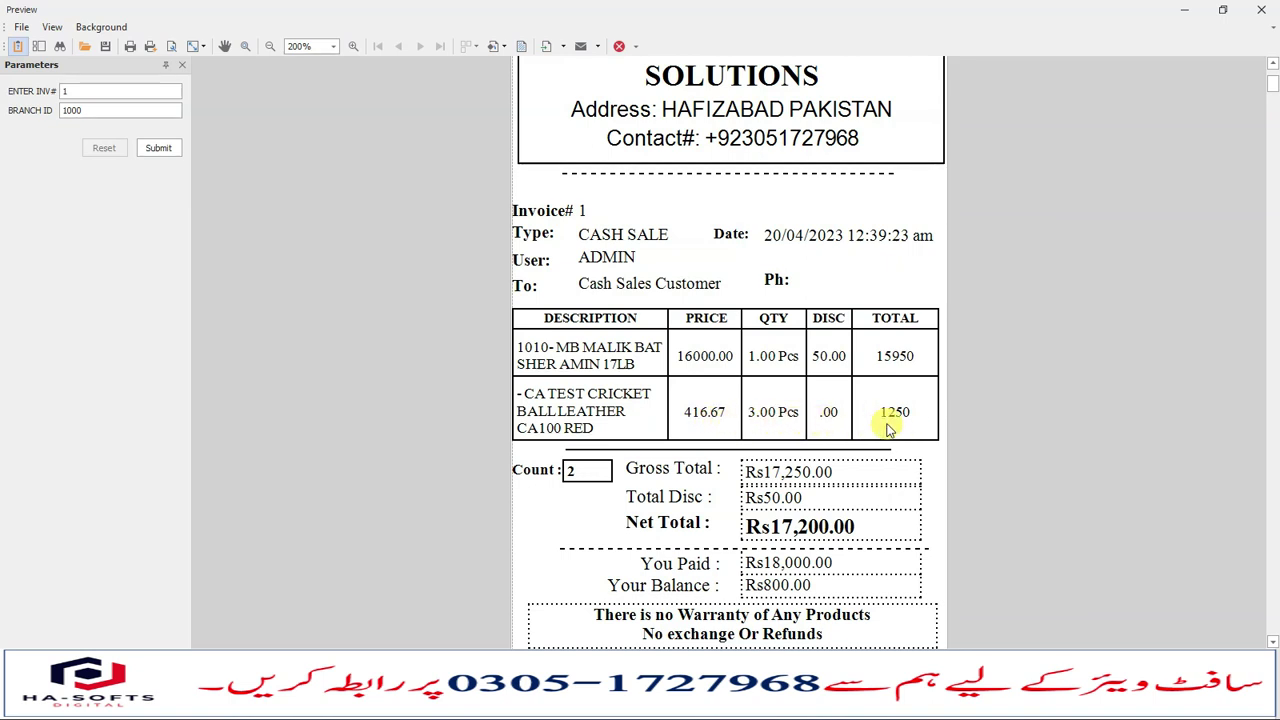
scroll(897, 450, "down", 1)
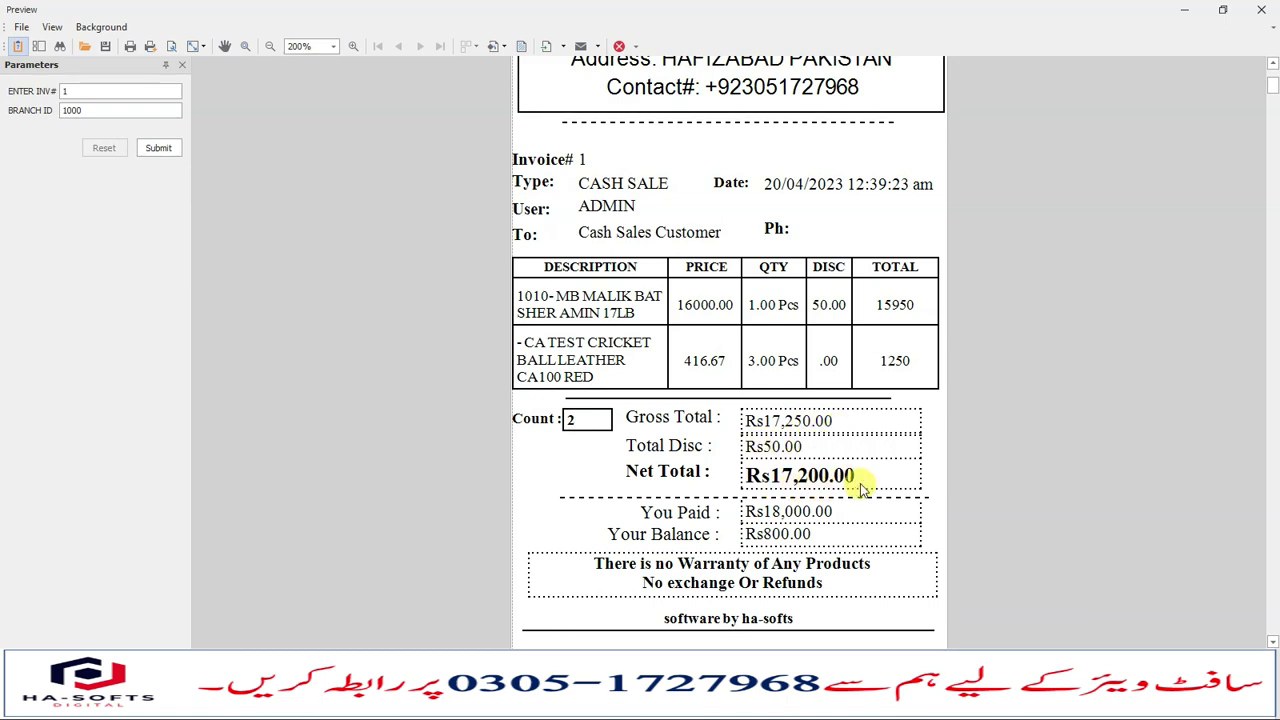
scroll(751, 531, "down", 2)
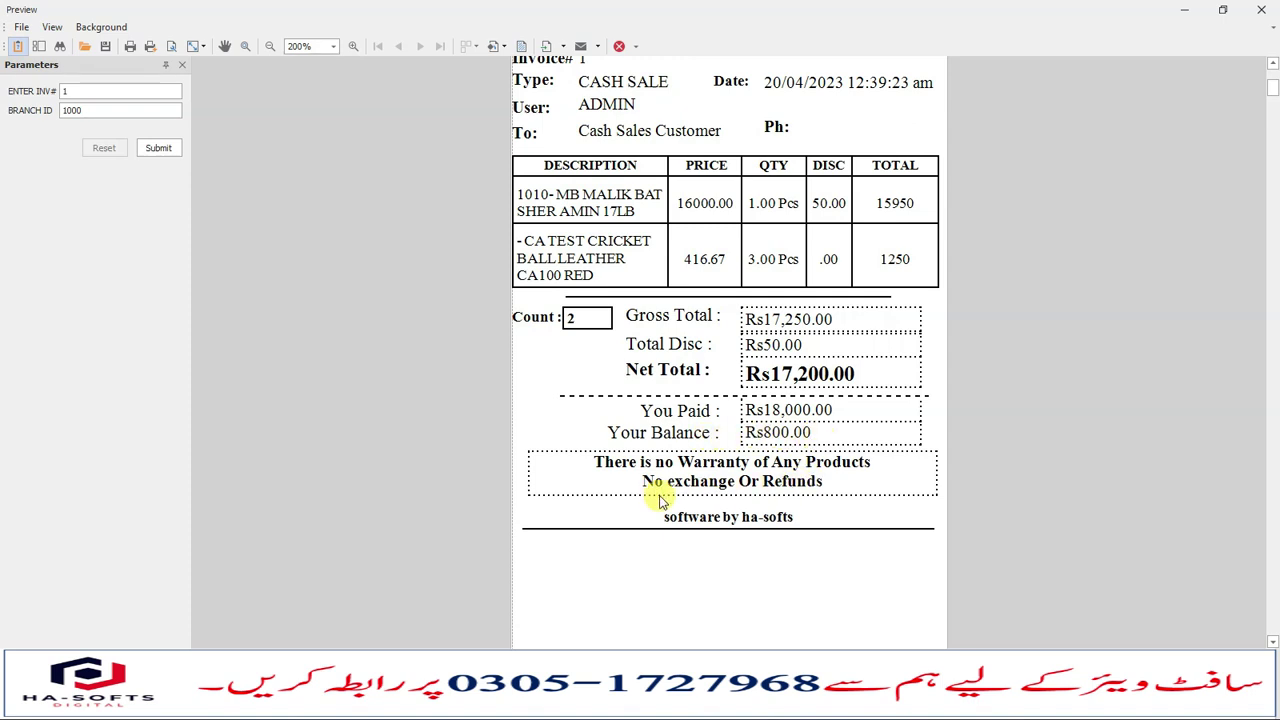
left_click(592, 462)
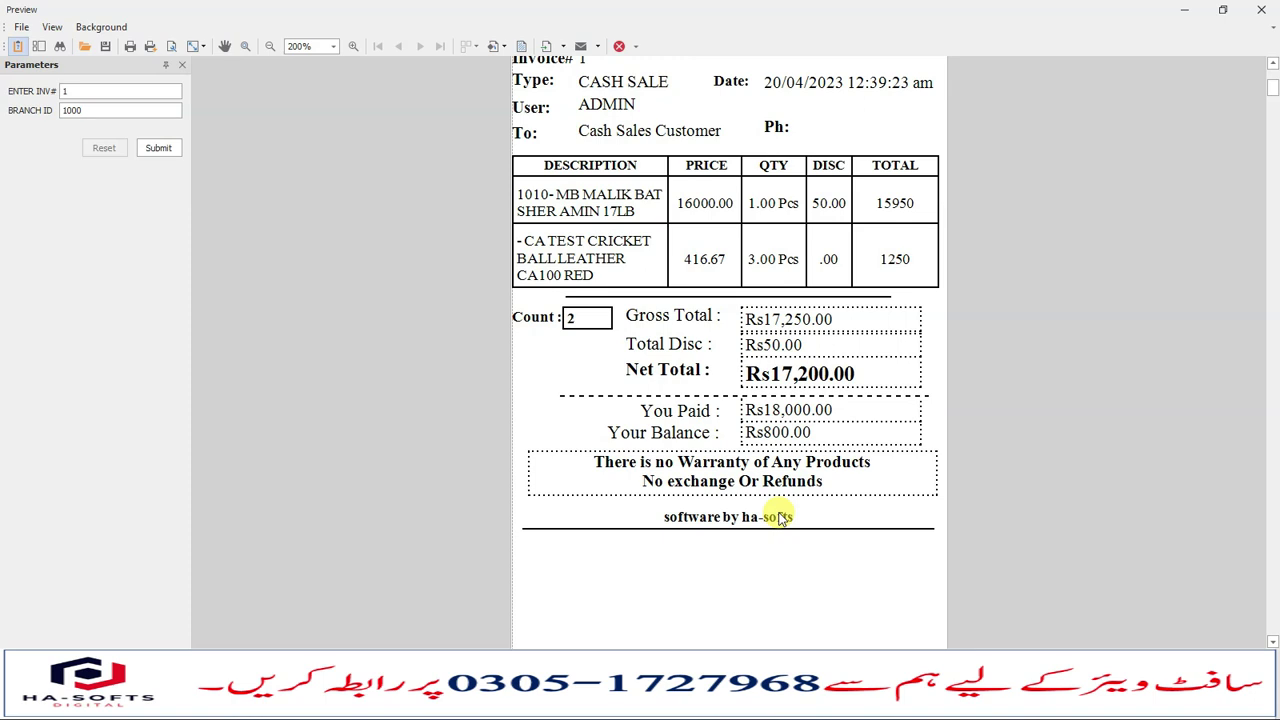
scroll(780, 517, "up", 3)
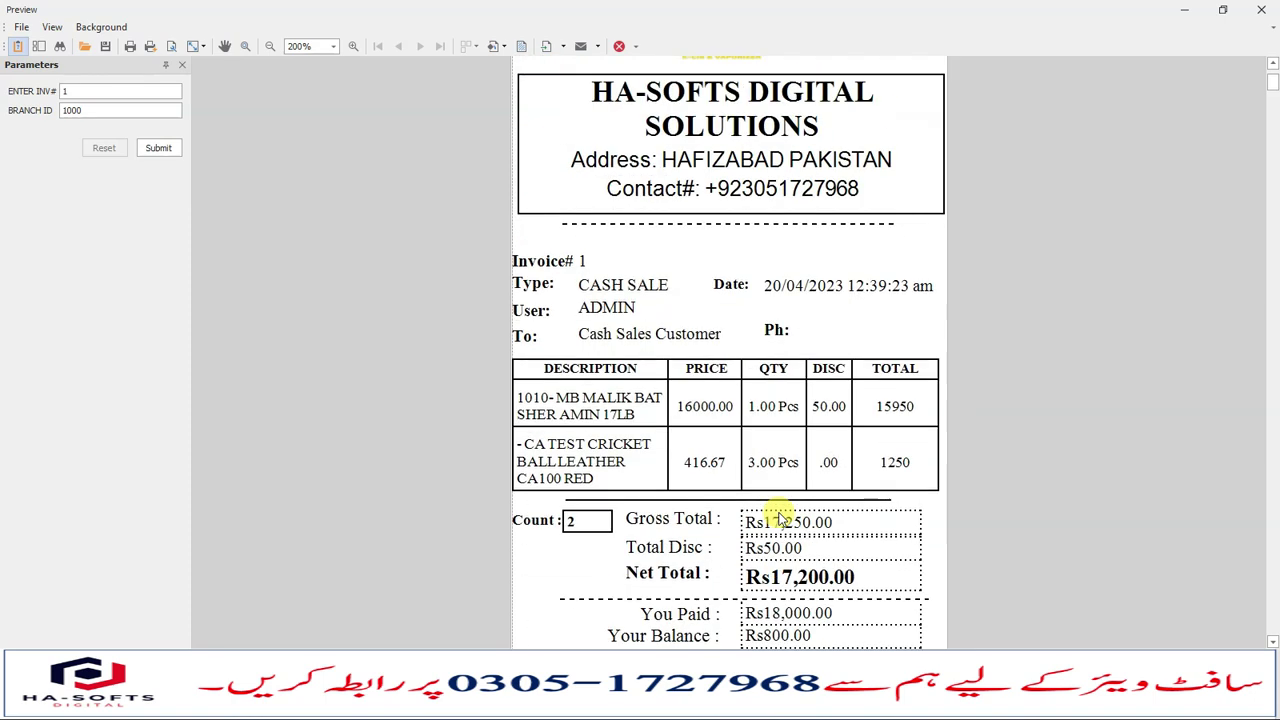
left_click(1260, 10)
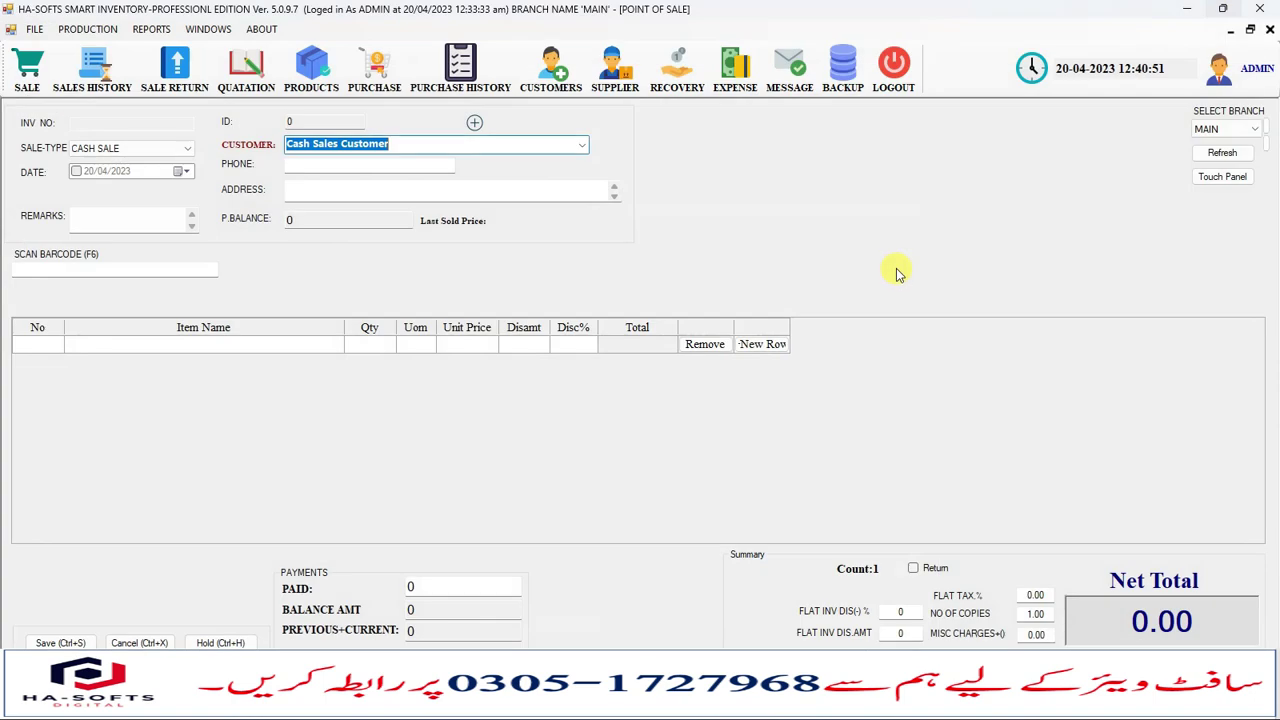
Open the sales history grouped by invoice number and examine the operations offered for invoice 1 without applying any
left_click(100, 68)
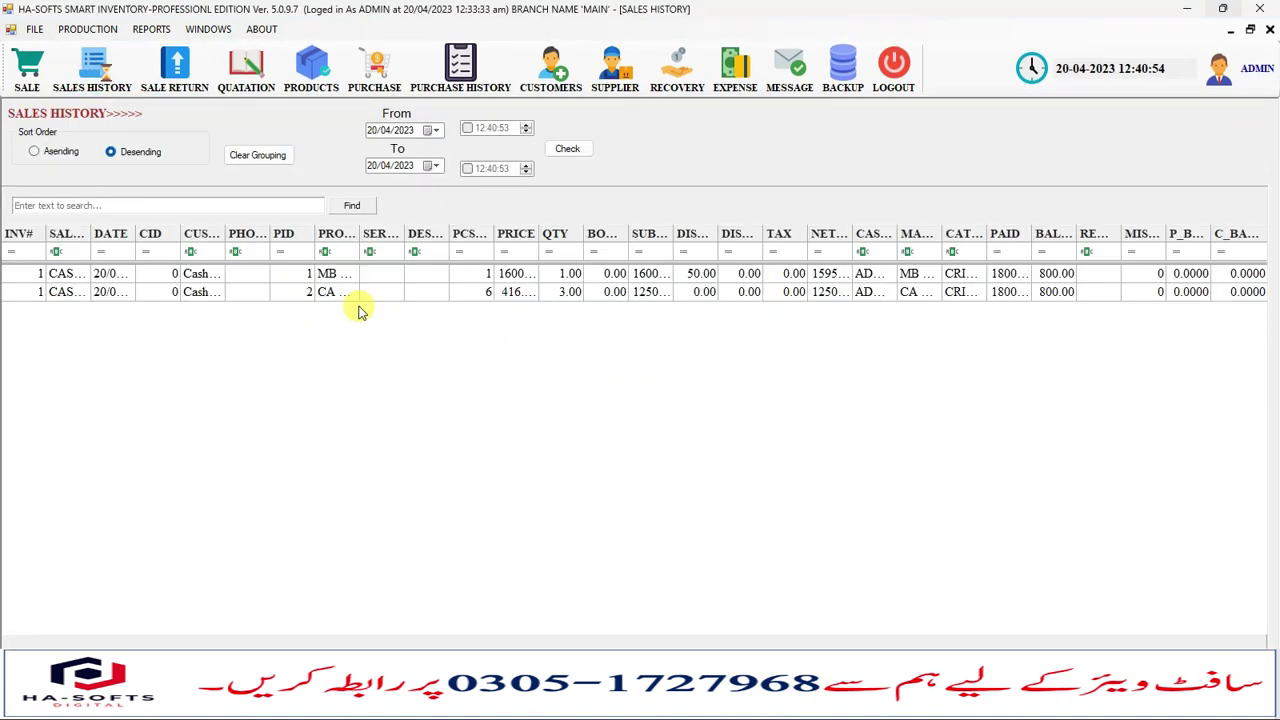
double_click(391, 294)
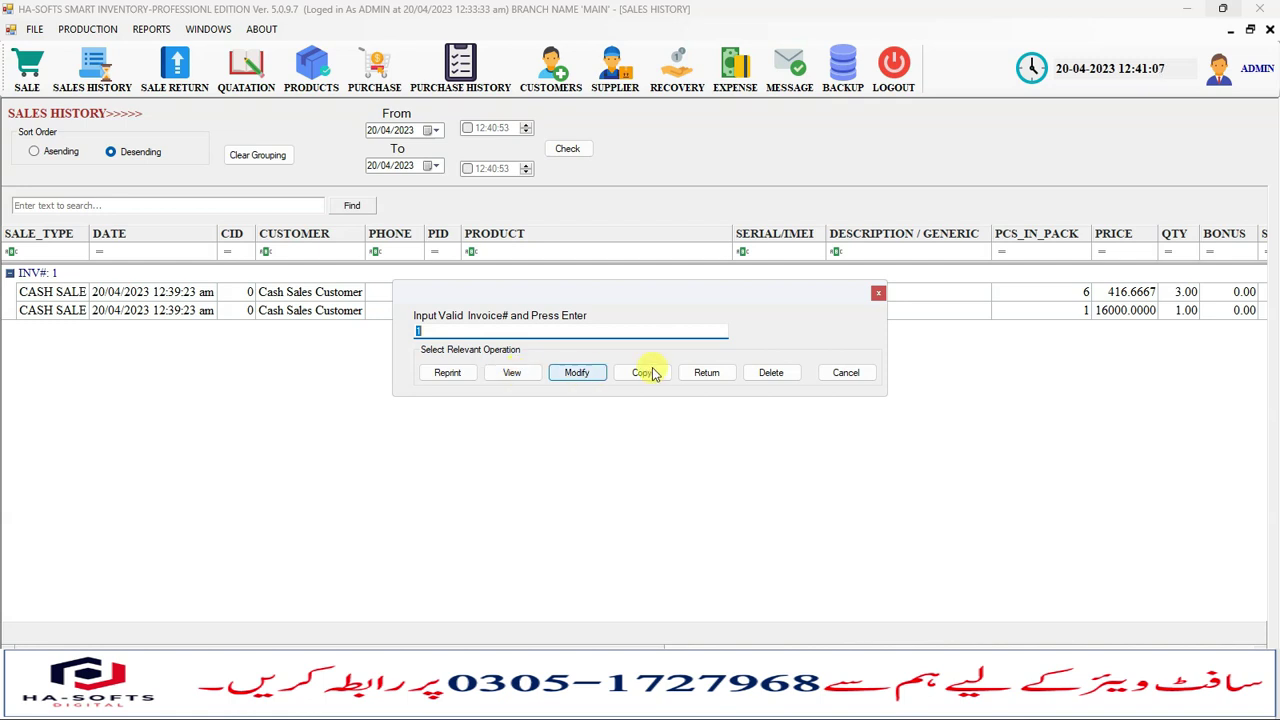
left_click(878, 293)
left_click(486, 316)
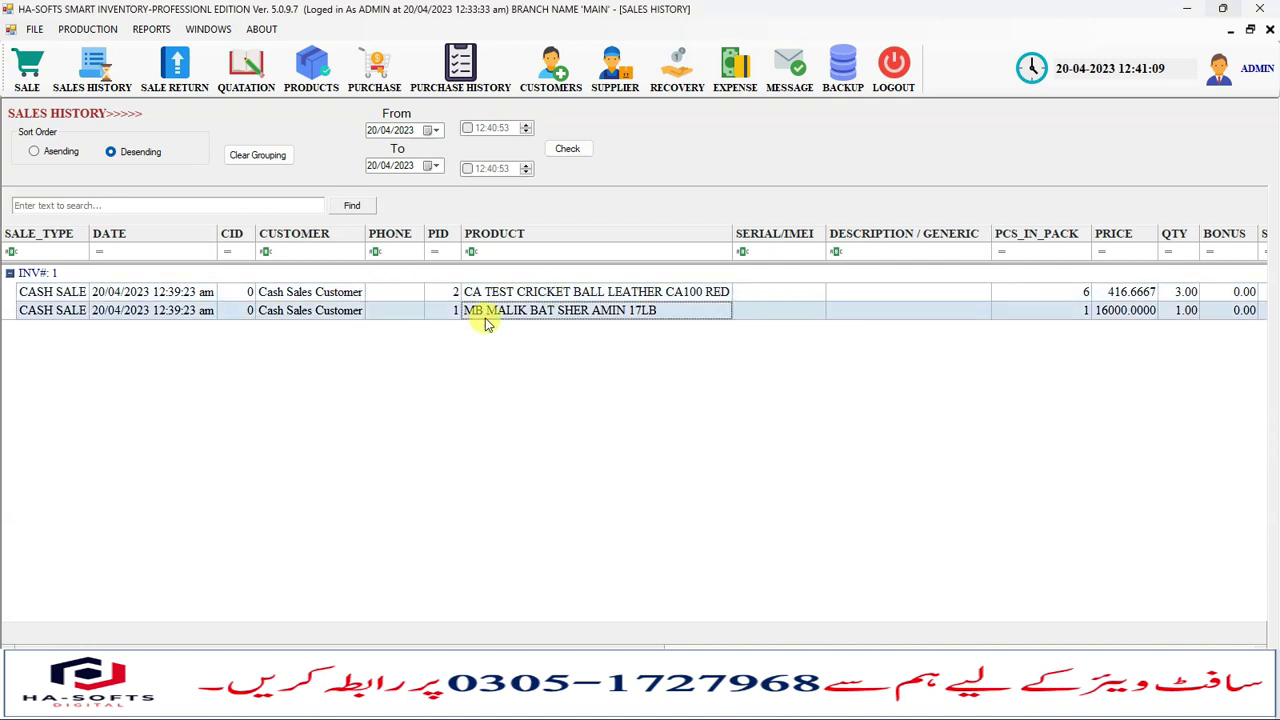
double_click(488, 322)
left_click(877, 292)
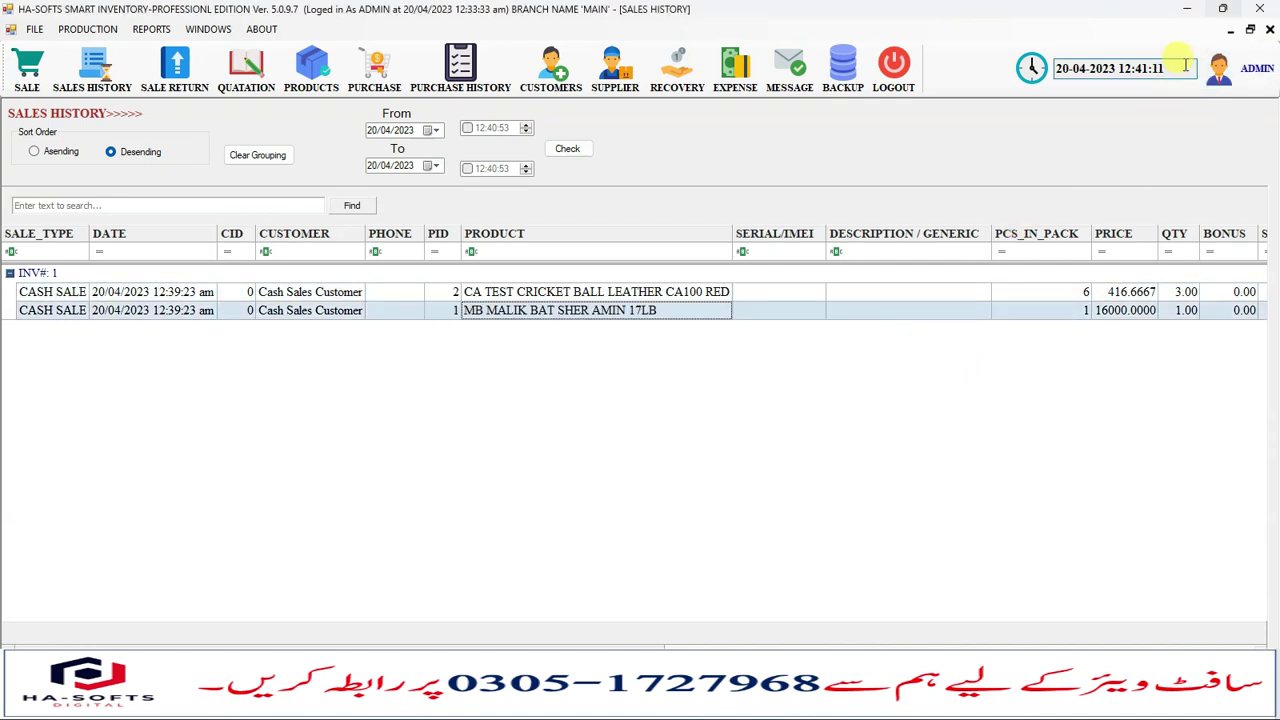
left_click(1250, 29)
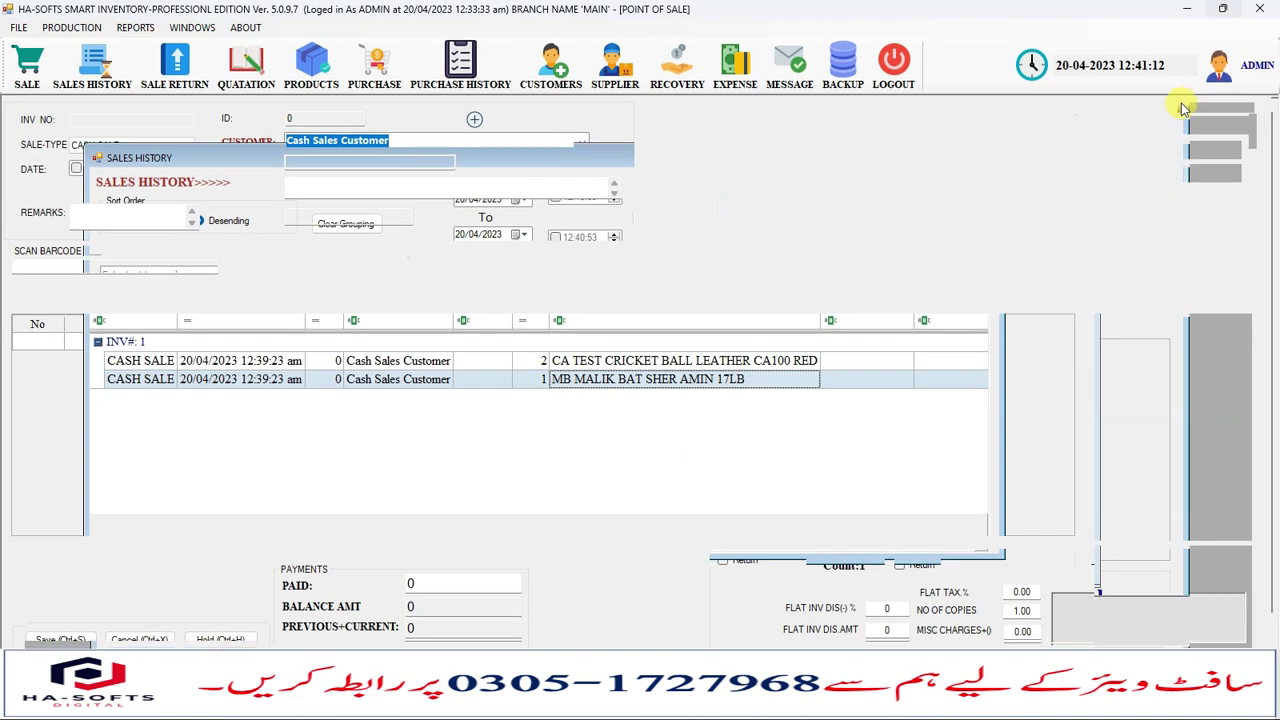
Close the open sales windows and start purchase invoice 13458 with Hassan sports as the supplier
left_click(1237, 111)
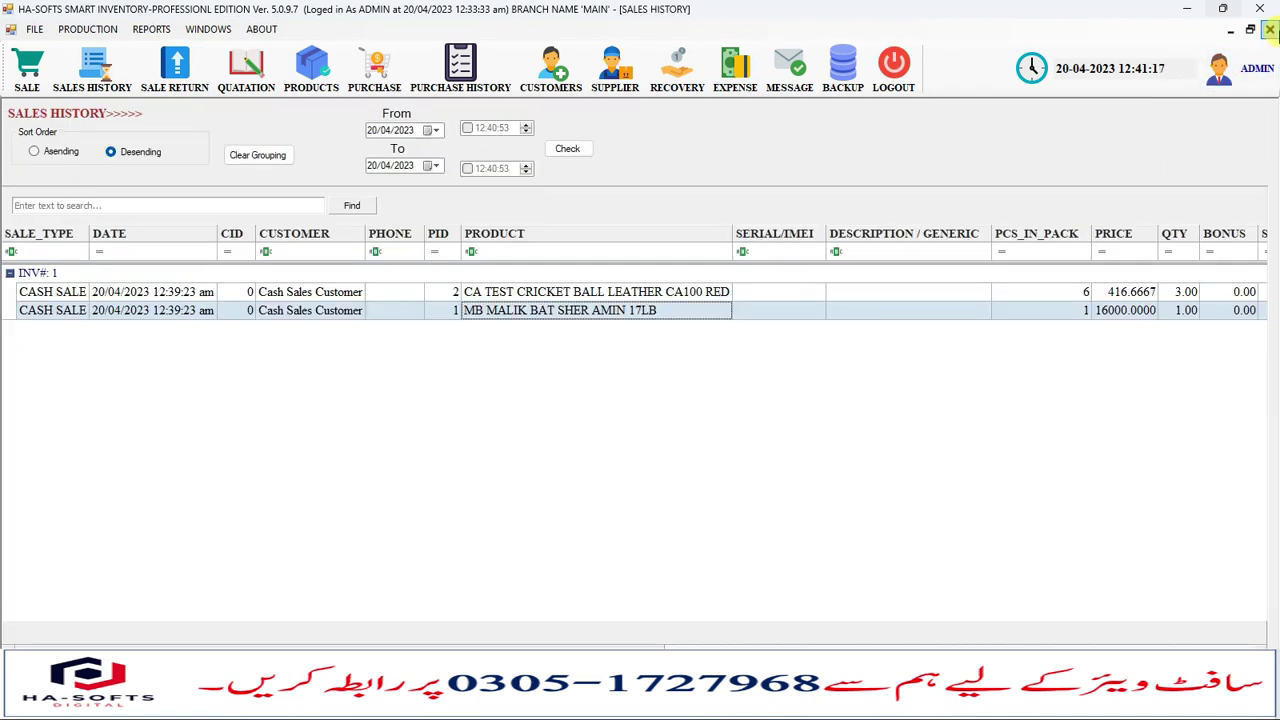
left_click(1270, 29)
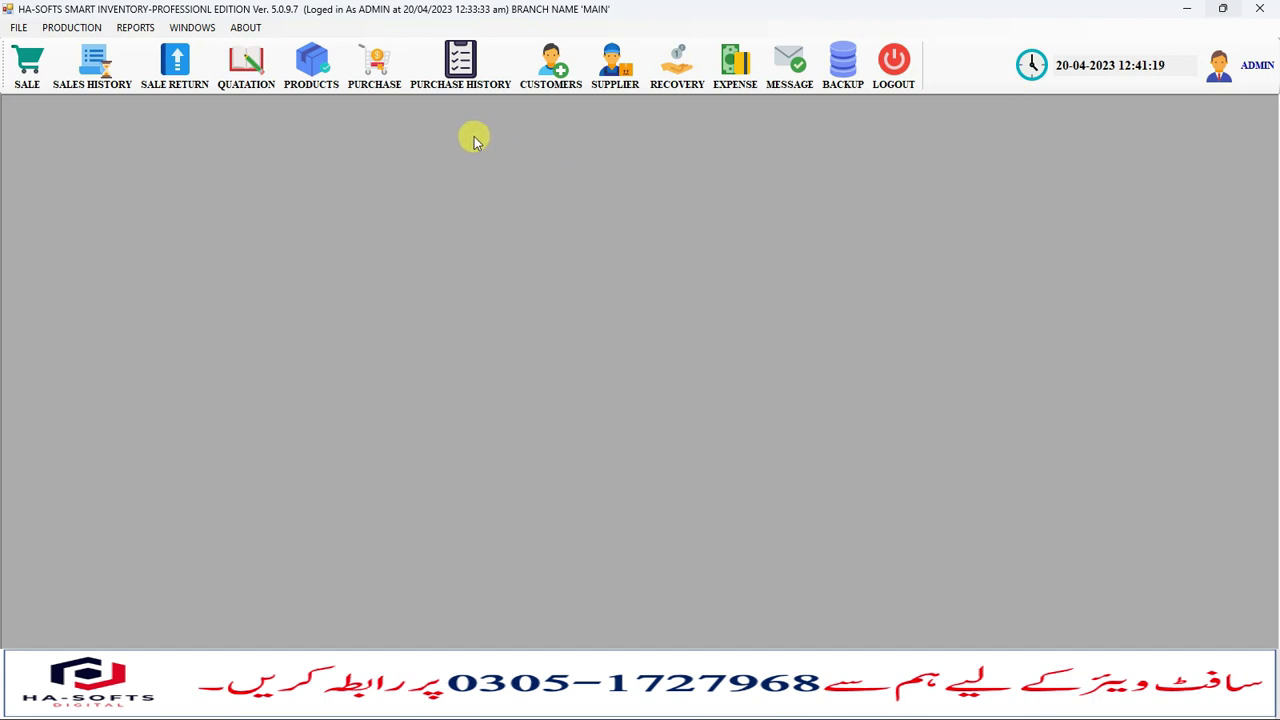
left_click(377, 88)
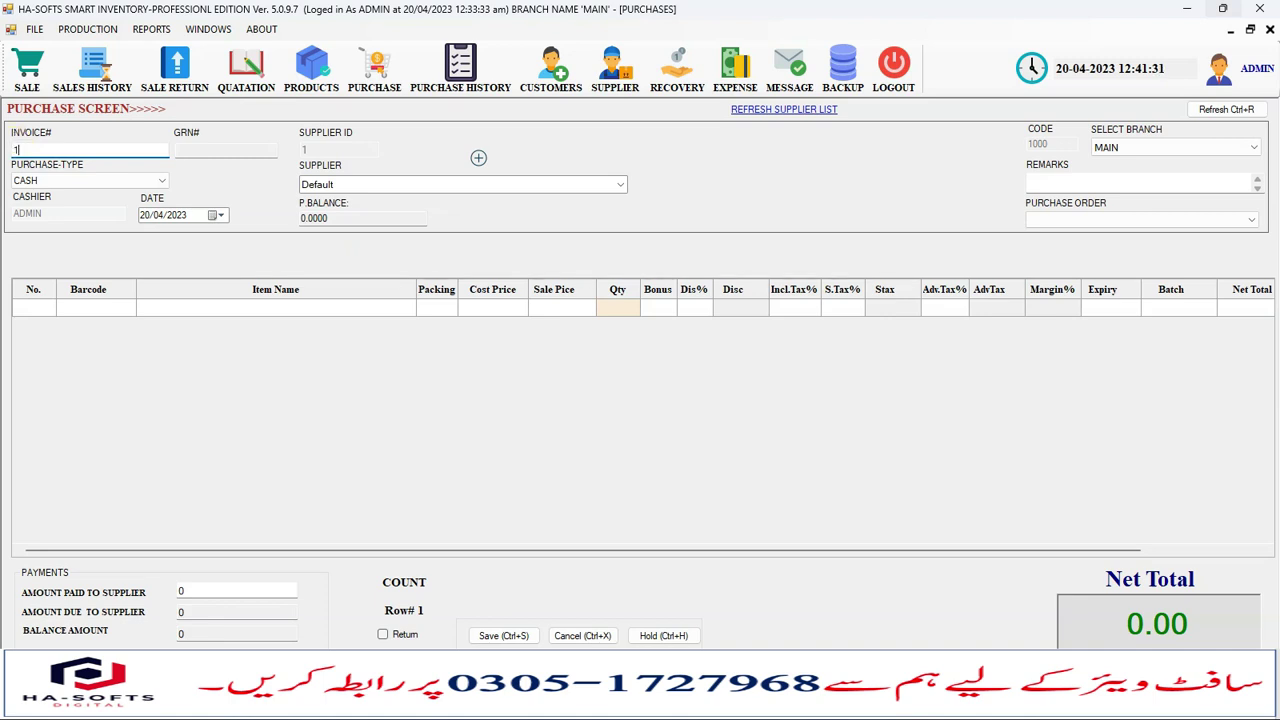
left_click(340, 186)
left_click(620, 184)
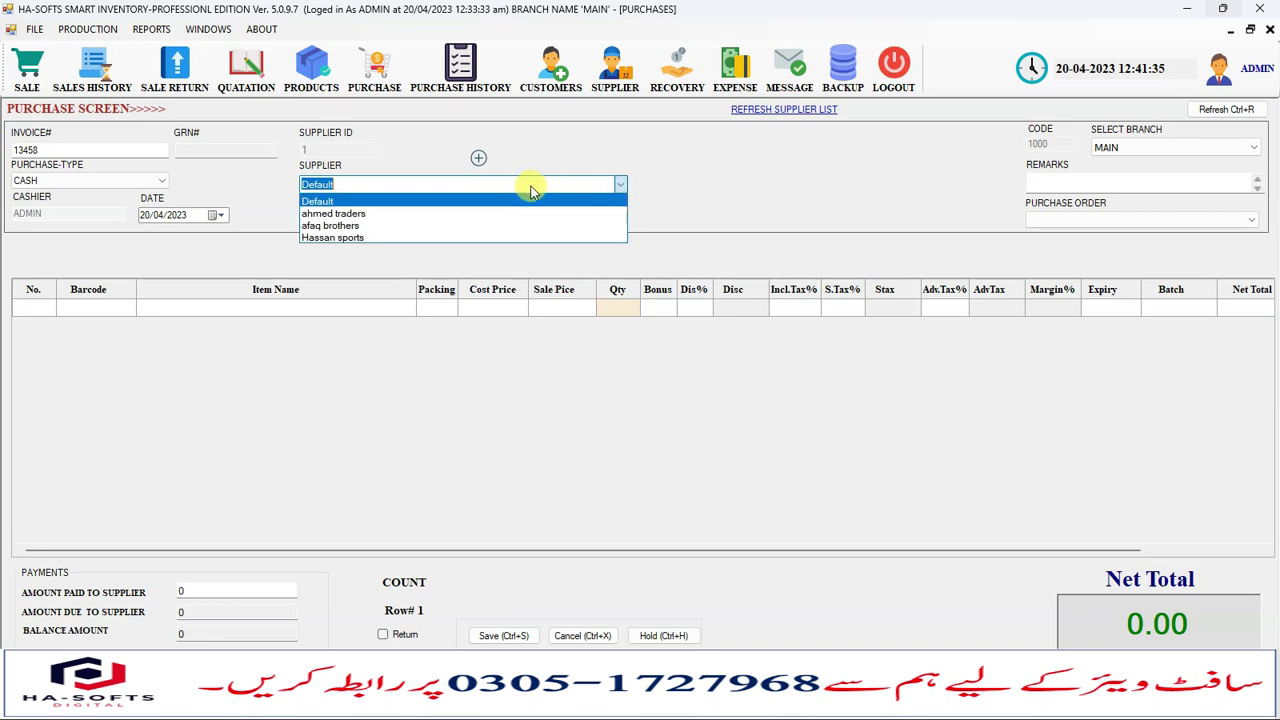
left_click(335, 238)
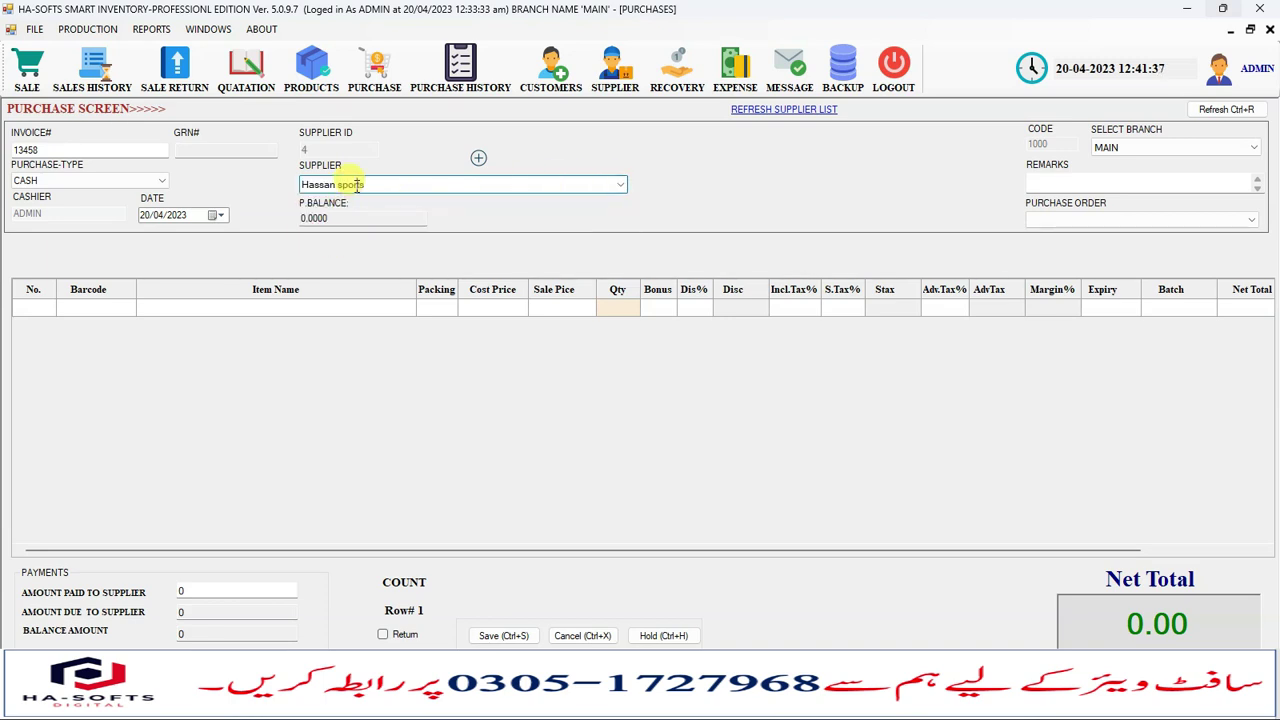
Add MB MALIK BAT SHER AMIN 17LB as the first item line of the purchase
key("Return")
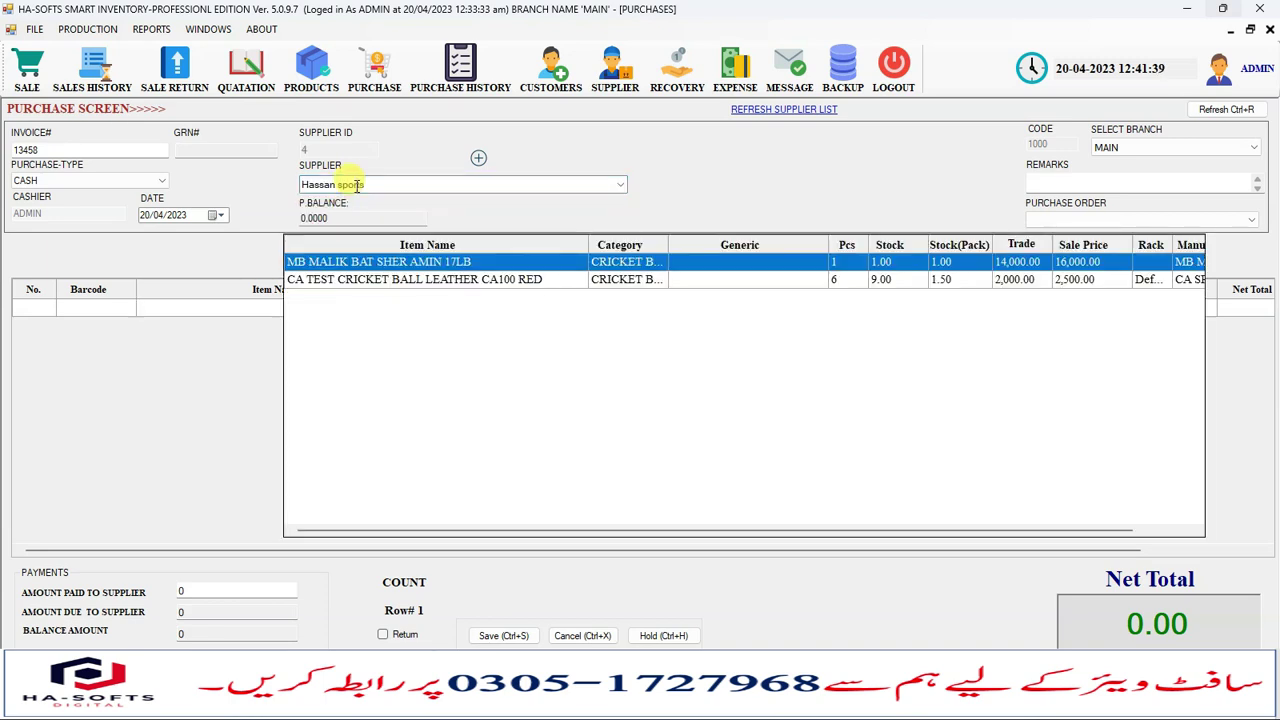
key("Down")
key("Up")
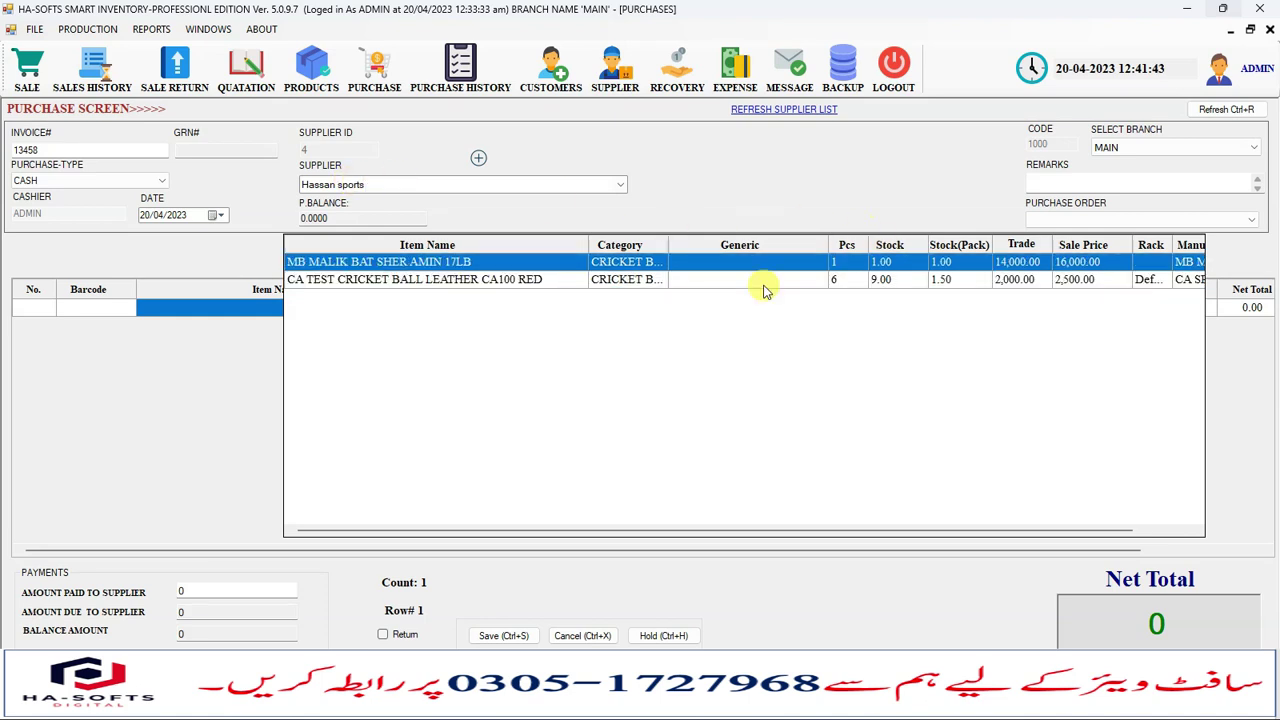
left_click(430, 282)
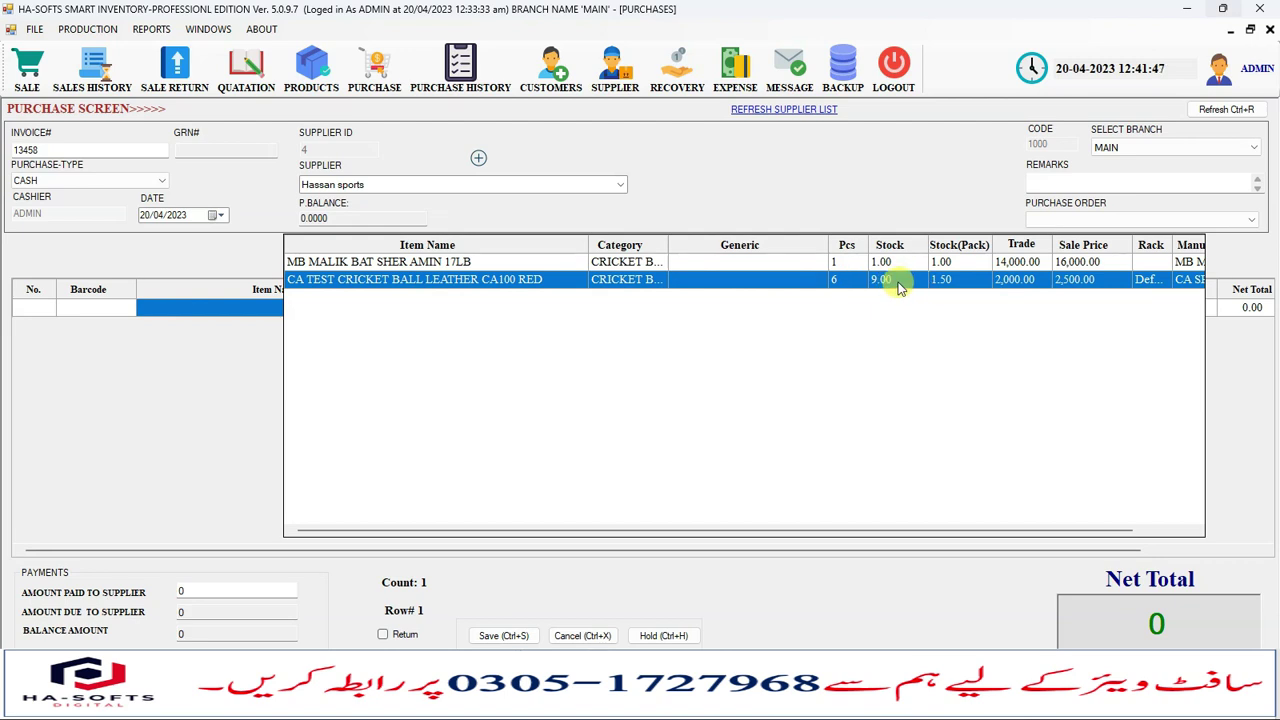
left_click(870, 266)
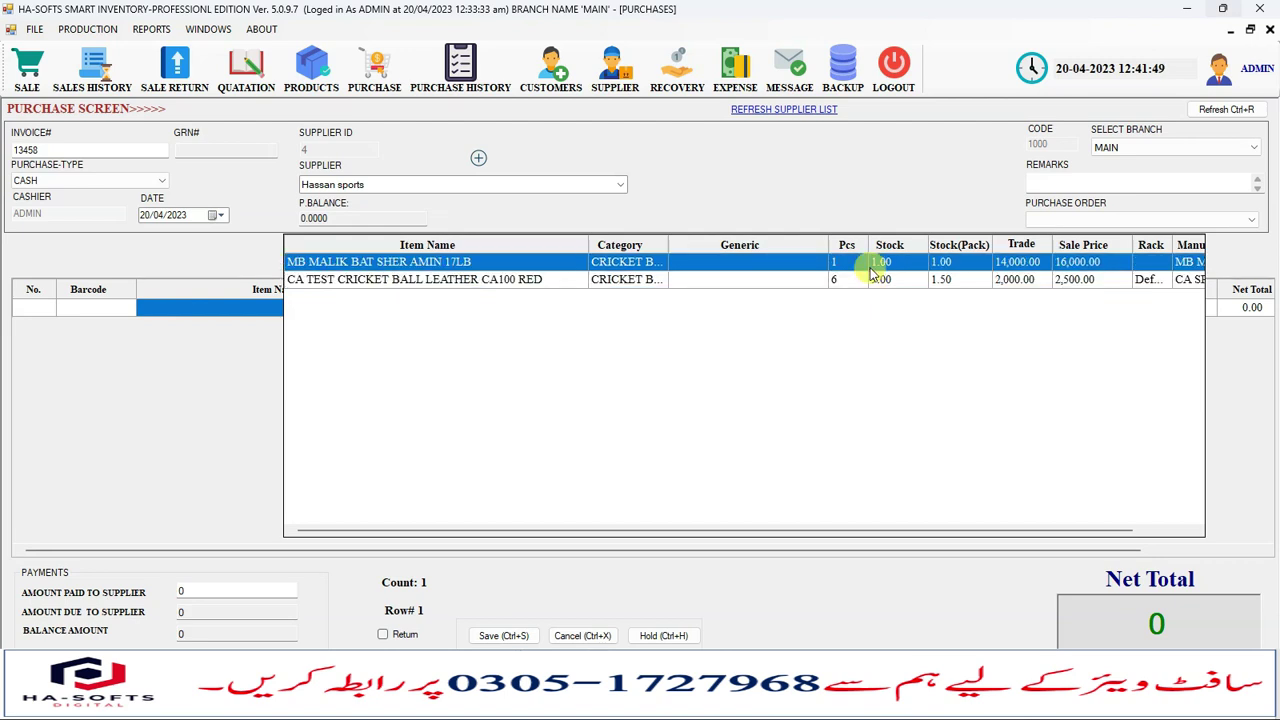
double_click(870, 266)
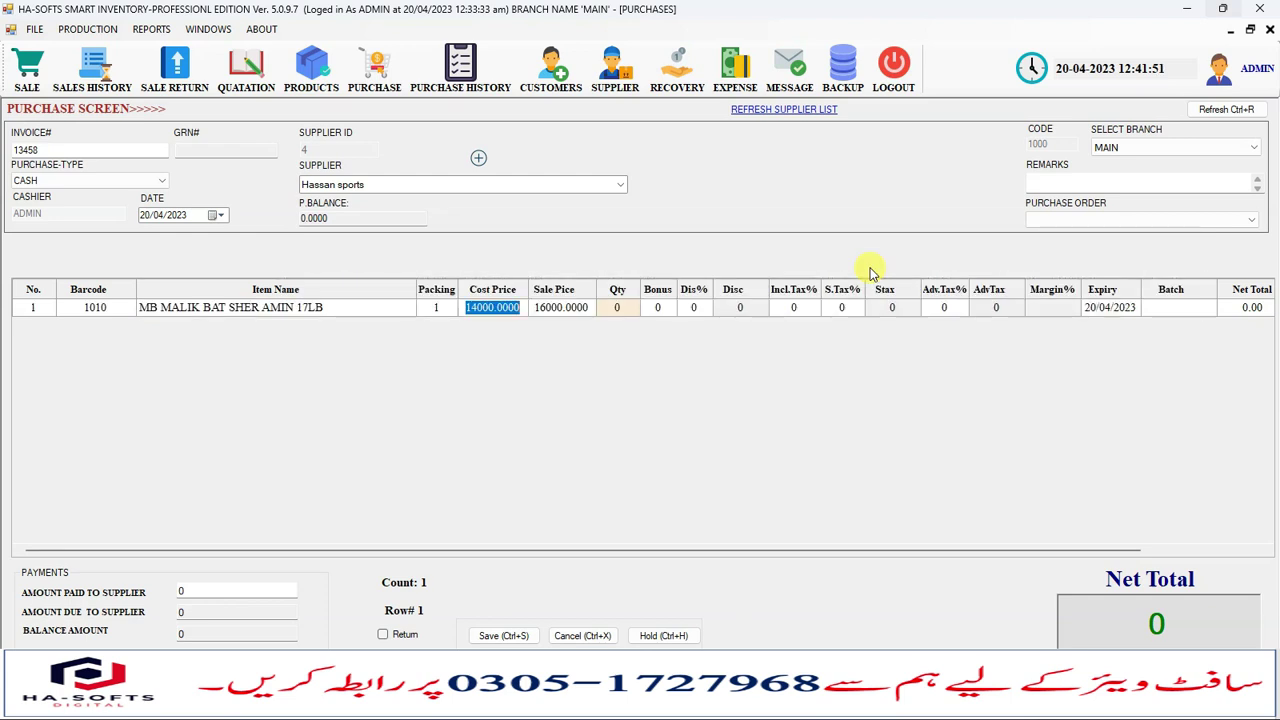
Set the bat line's quantity to 5, leaving its price, bonus, discount and tax fields at their defaults
key("Tab")
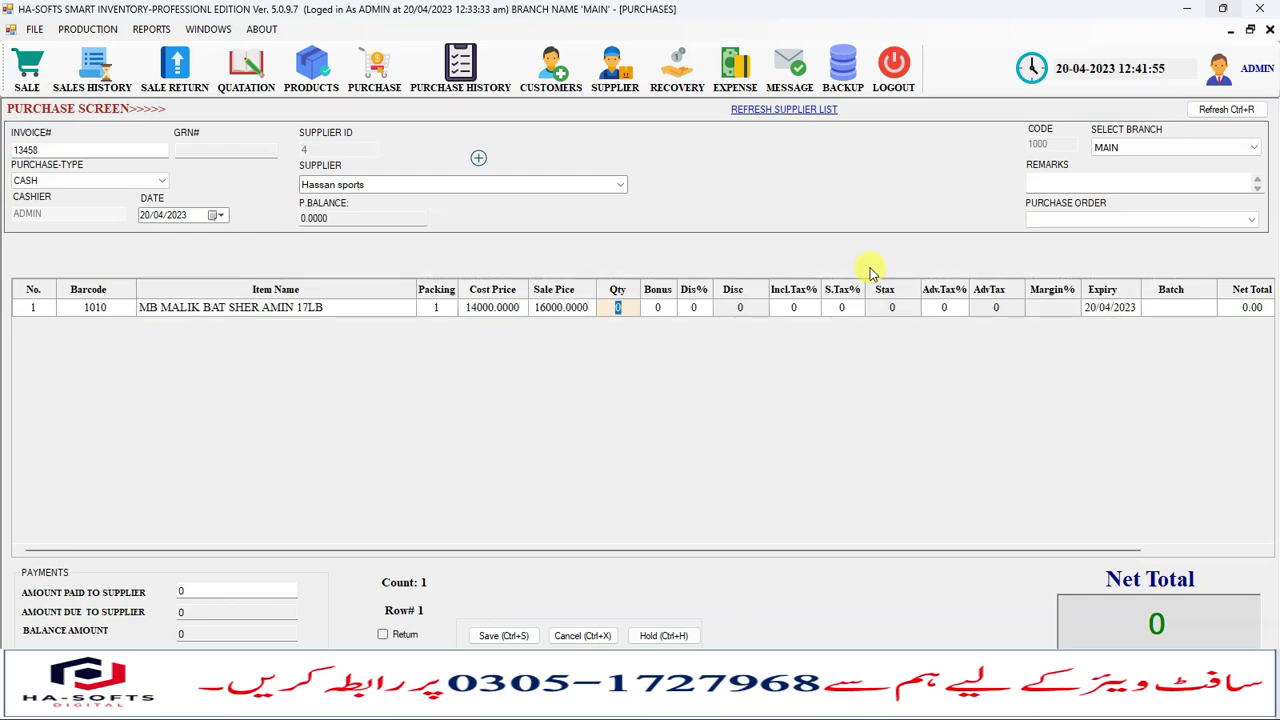
type("5")
key("Tab")
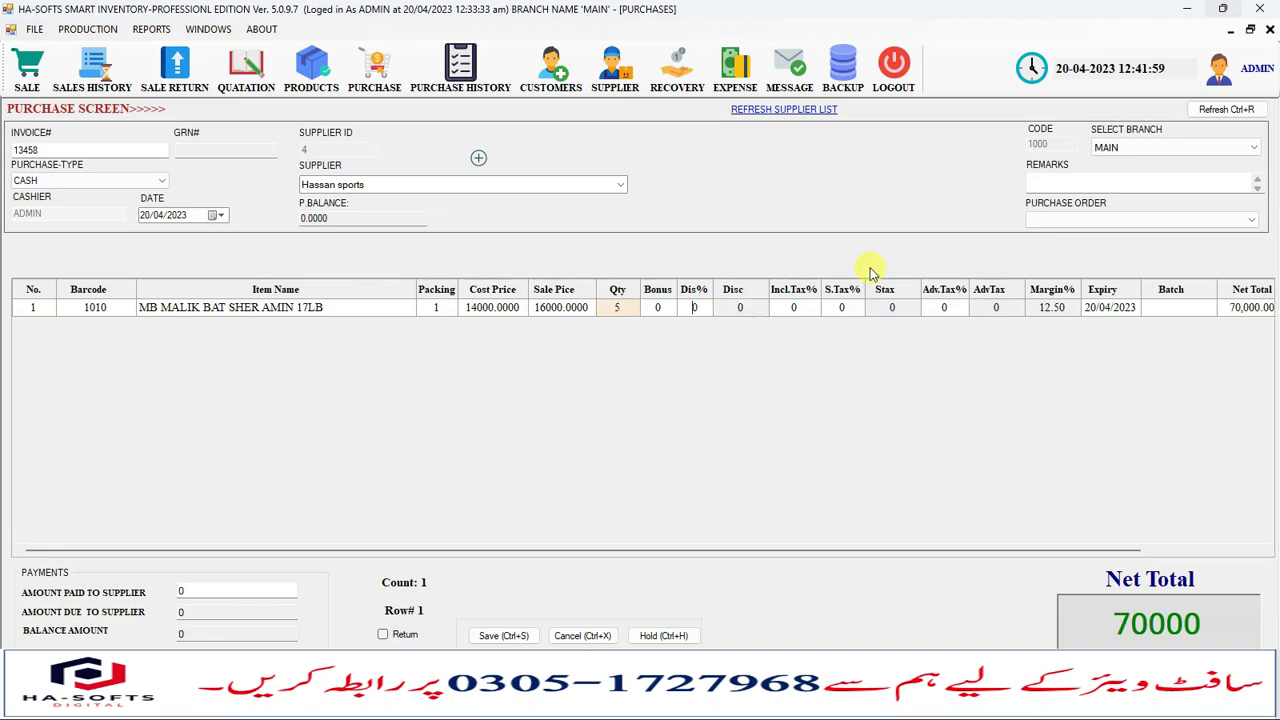
key("Tab")
key("Tab")
key("Tab")
key("shift+Tab")
key("shift+Tab")
key("Tab")
key("Tab")
Add CA TEST CRICKET BALL LEATHER CA100 RED as the second purchase line with a quantity of 2
key("Return")
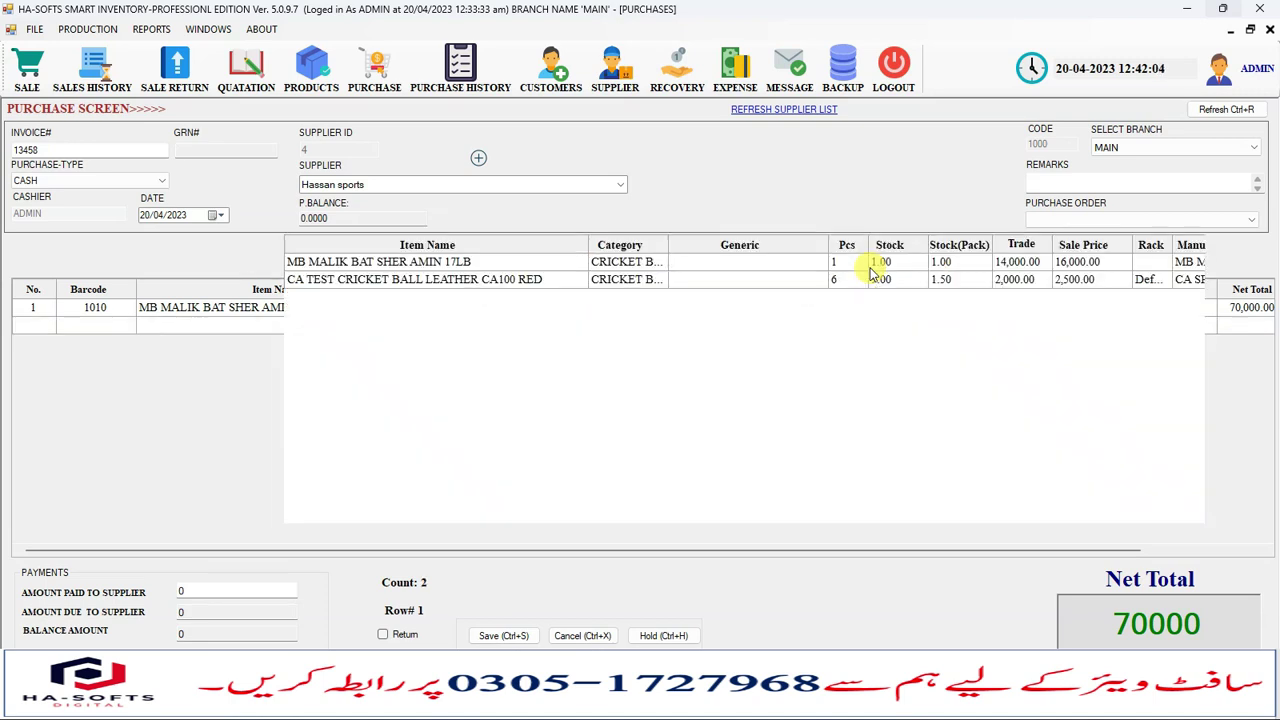
key("Down")
key("Return")
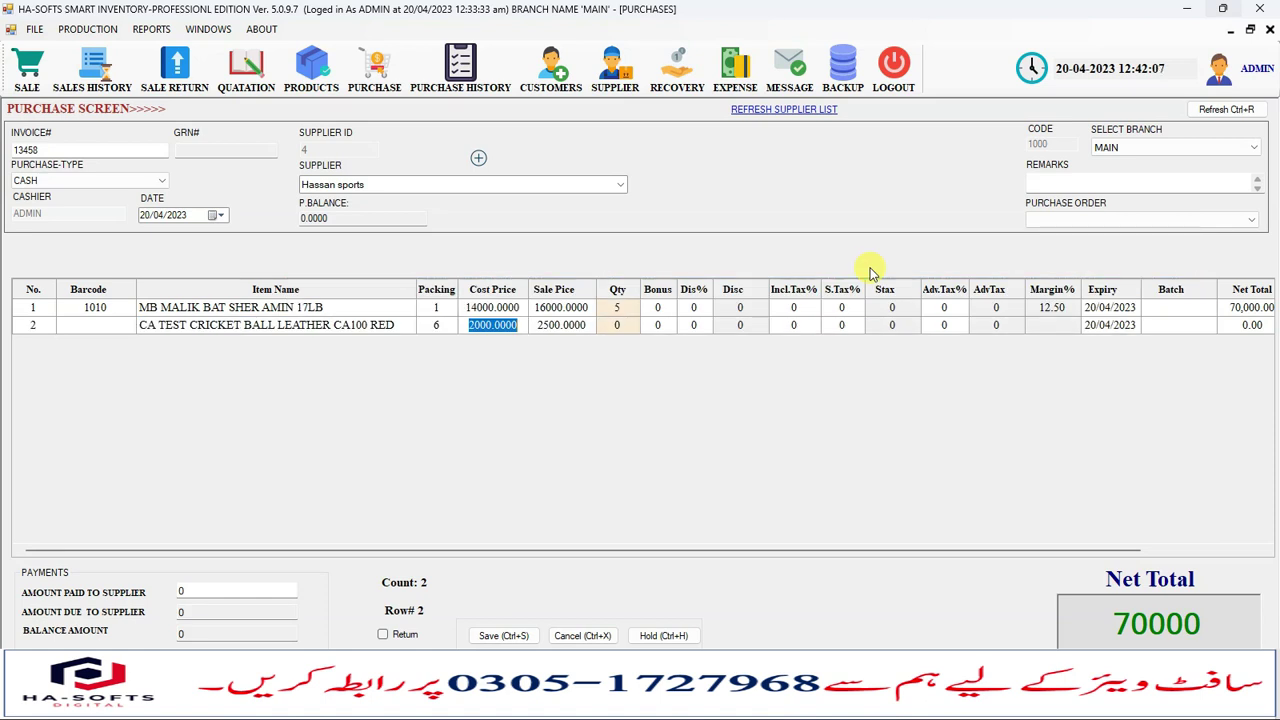
key("Tab")
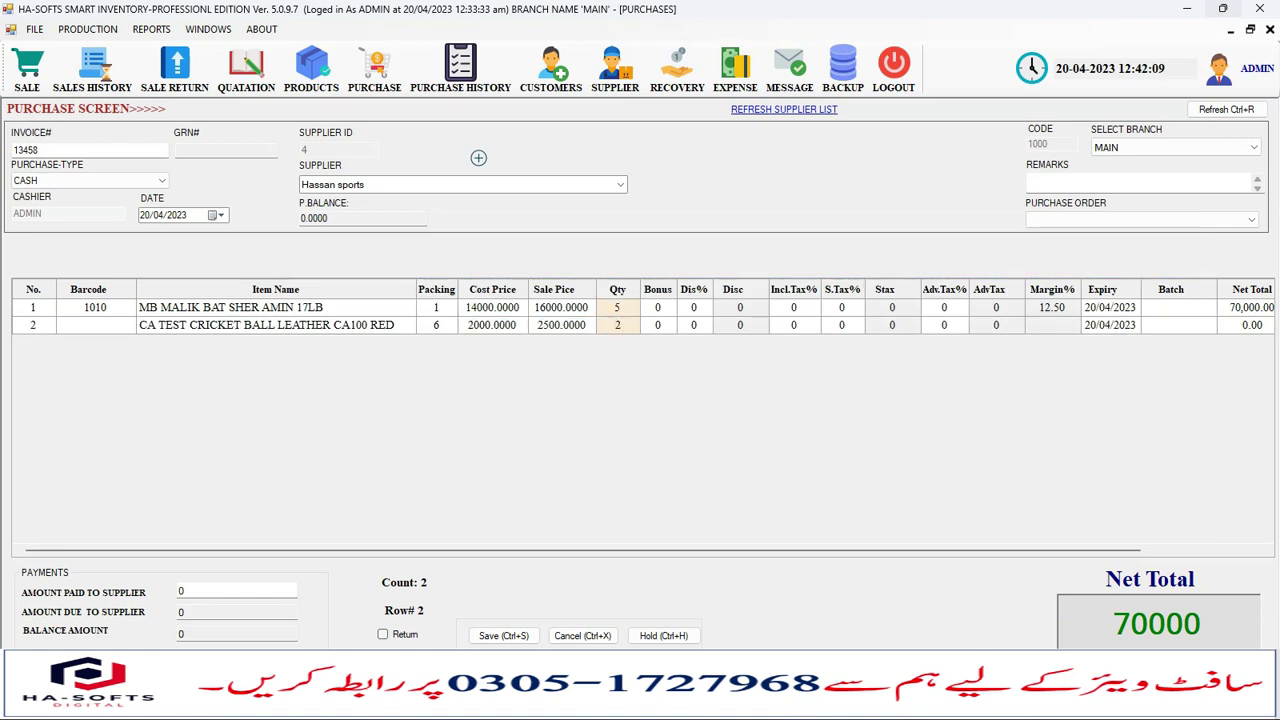
type("2")
key("Tab")
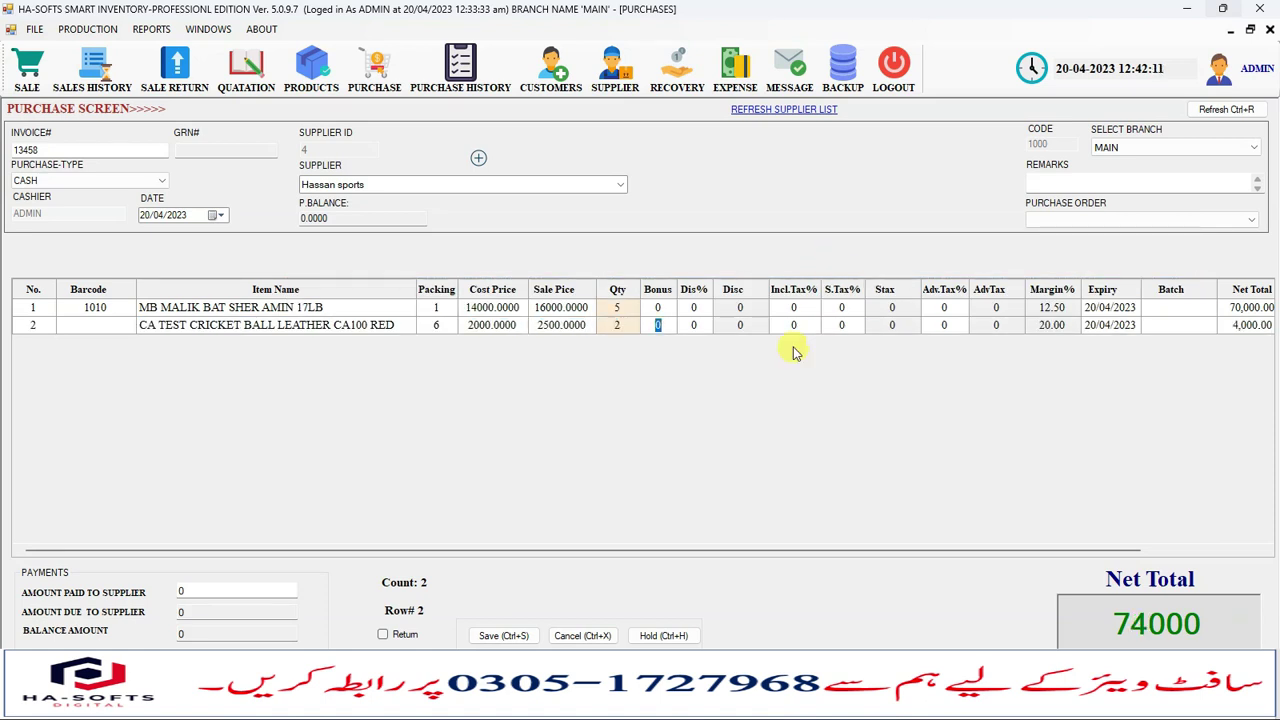
Save the purchase and bring up its purchase invoice preview
key("ctrl+s")
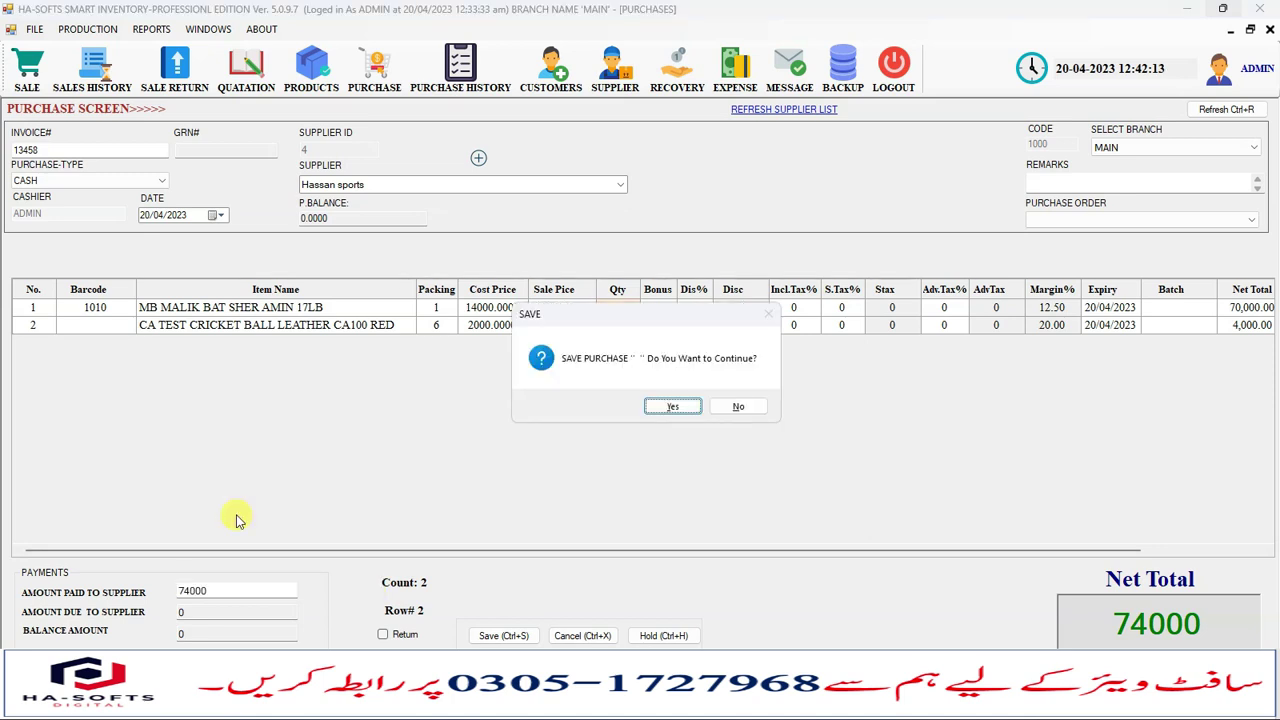
key("Return")
key("Return")
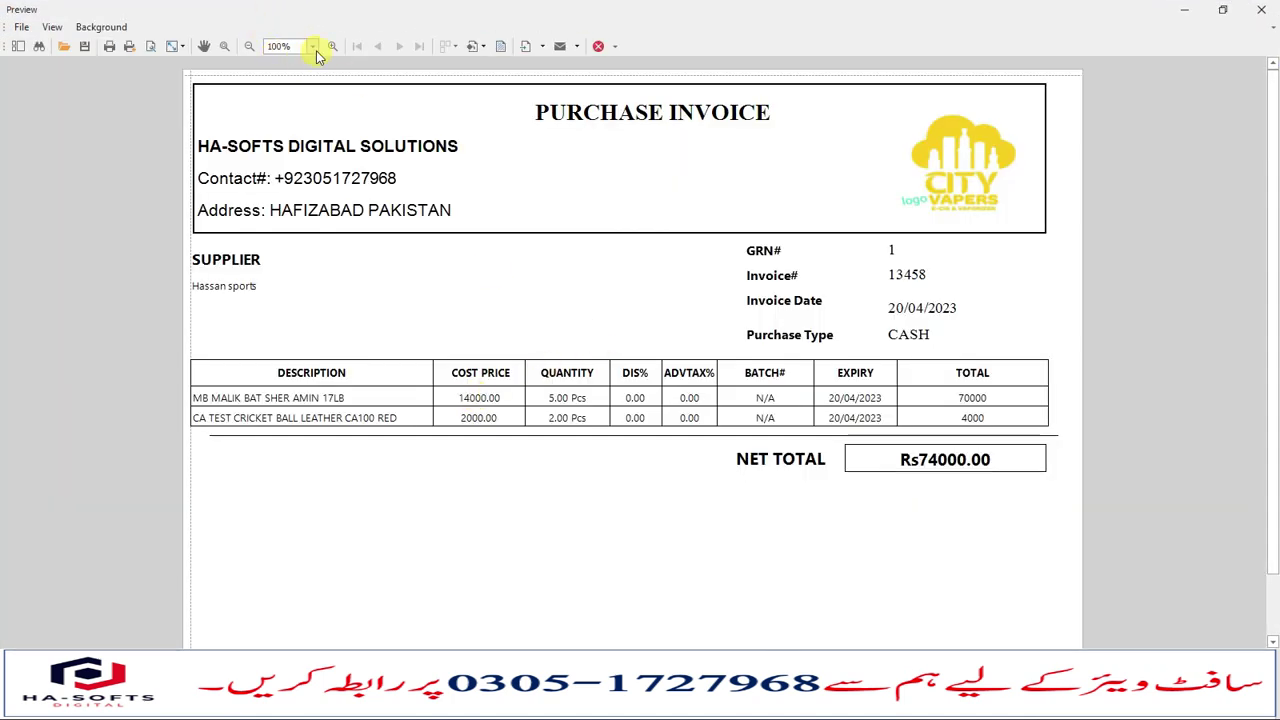
Enlarge the purchase invoice preview to 150%, review its supplier details, item lines and net total, and close the preview
left_click(312, 46)
left_click(285, 88)
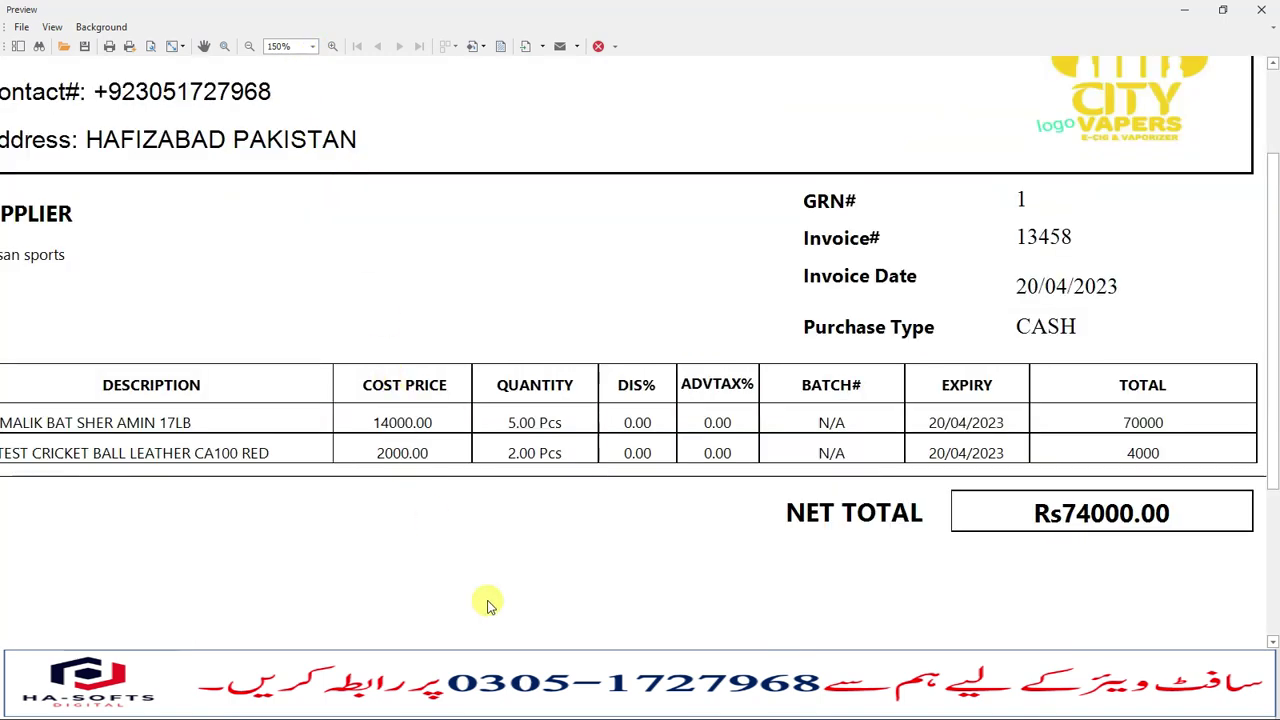
left_click_drag(490, 647, 383, 645)
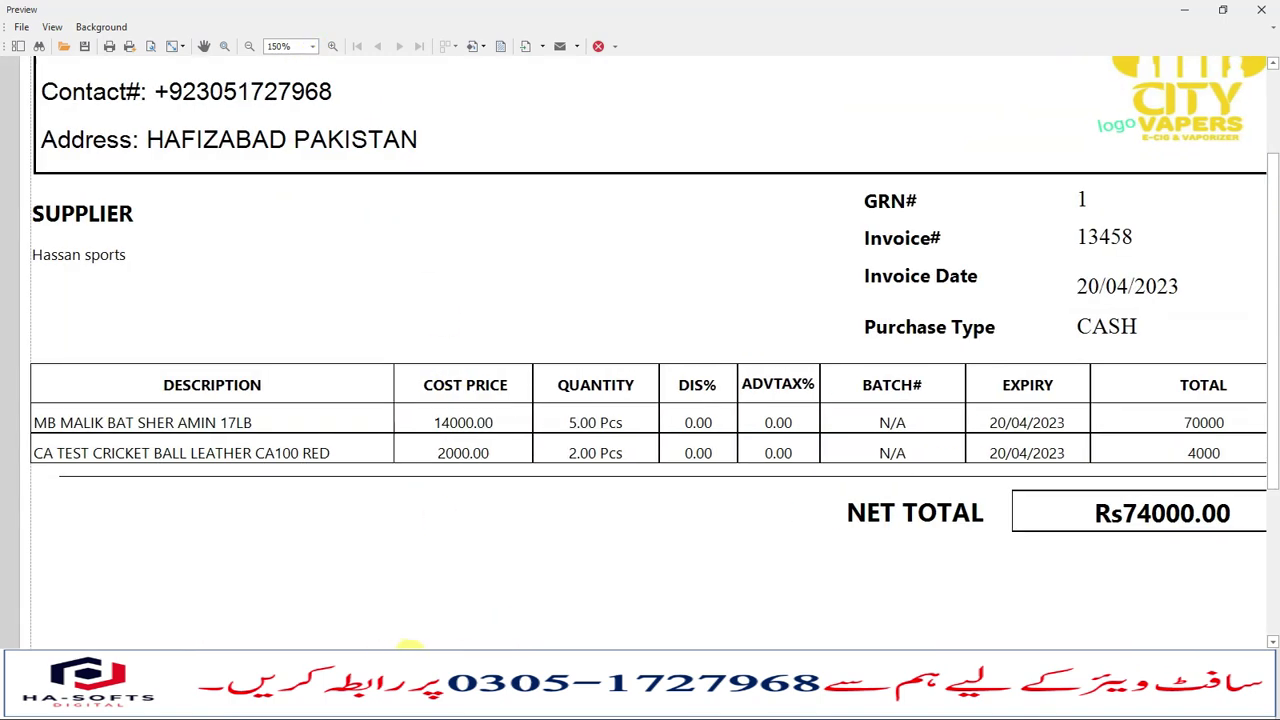
mouse_move(425, 645)
left_mouse_down()
mouse_move(614, 650)
mouse_move(420, 648)
left_mouse_up()
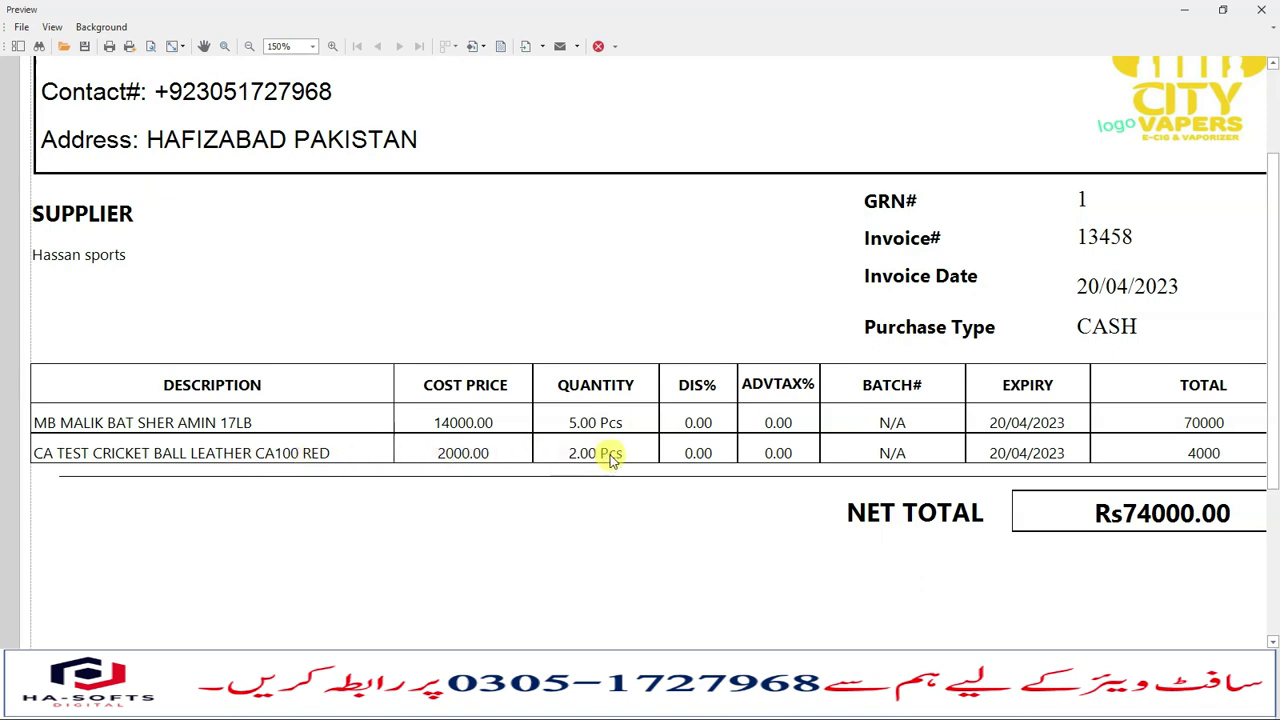
left_click(1261, 9)
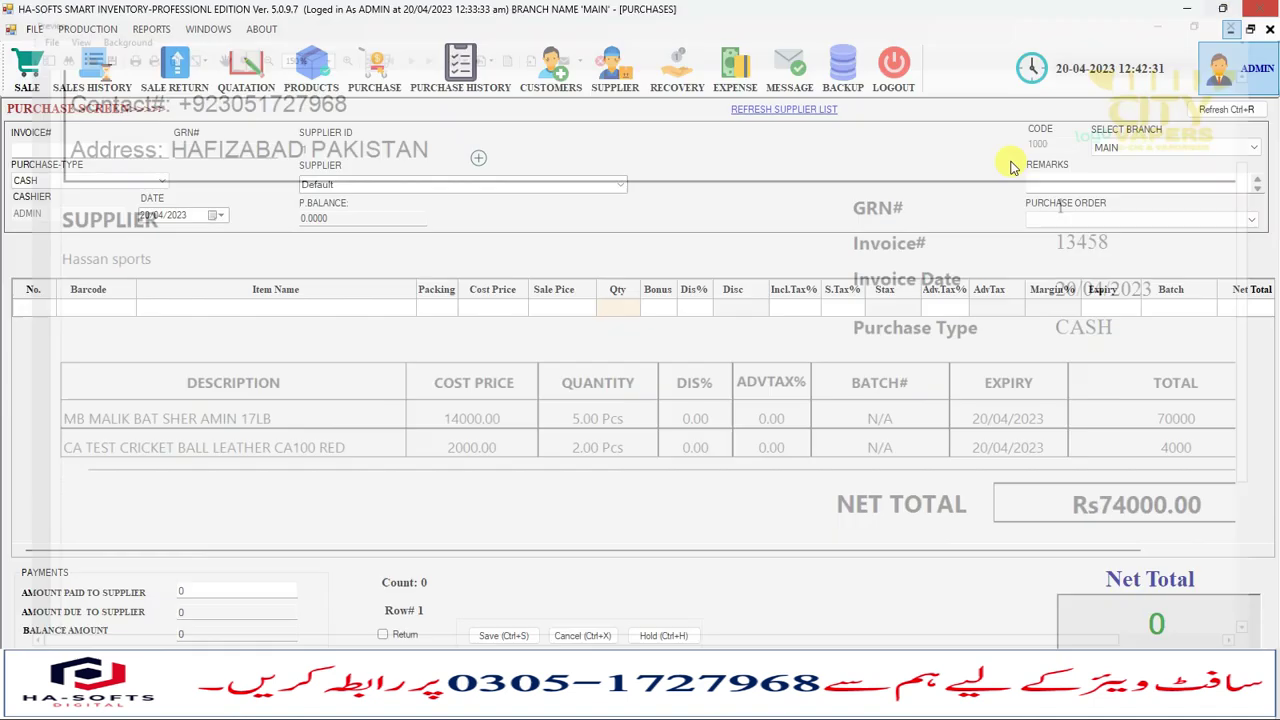
Close the purchase screen and generate the stock summary report
left_click(1270, 29)
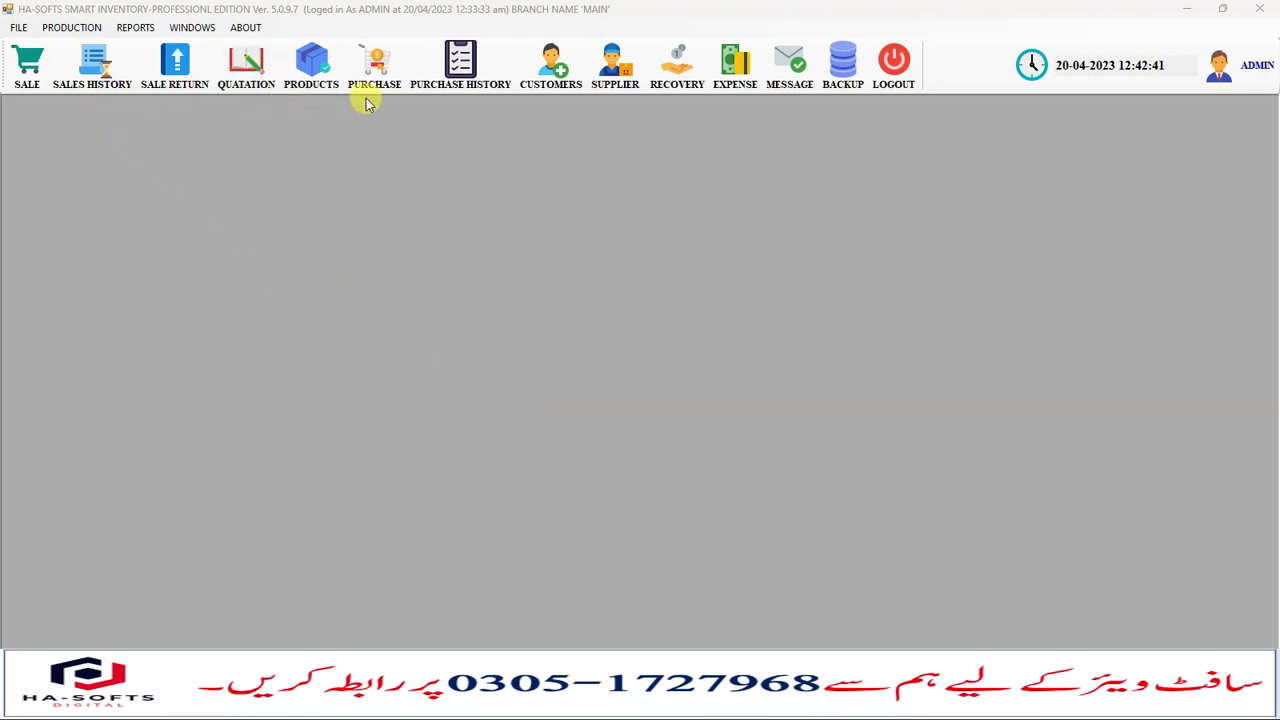
left_click(131, 29)
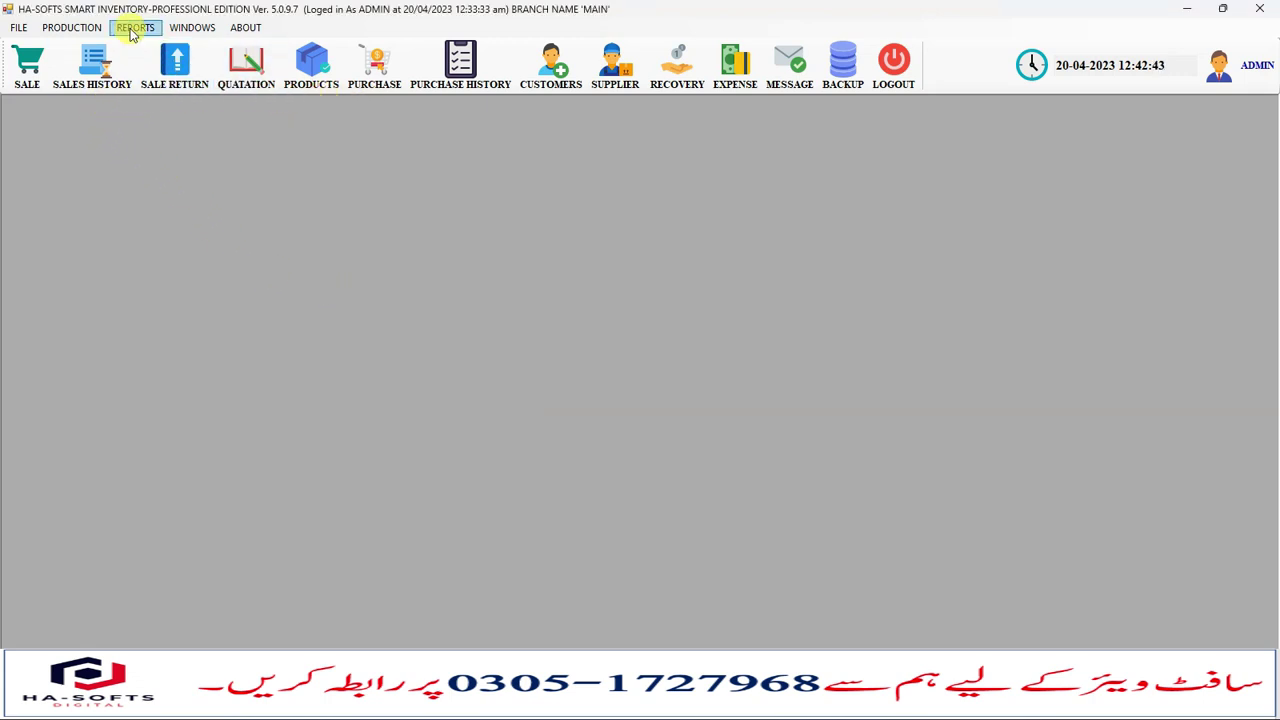
left_click(133, 30)
mouse_move(251, 45)
left_click(340, 63)
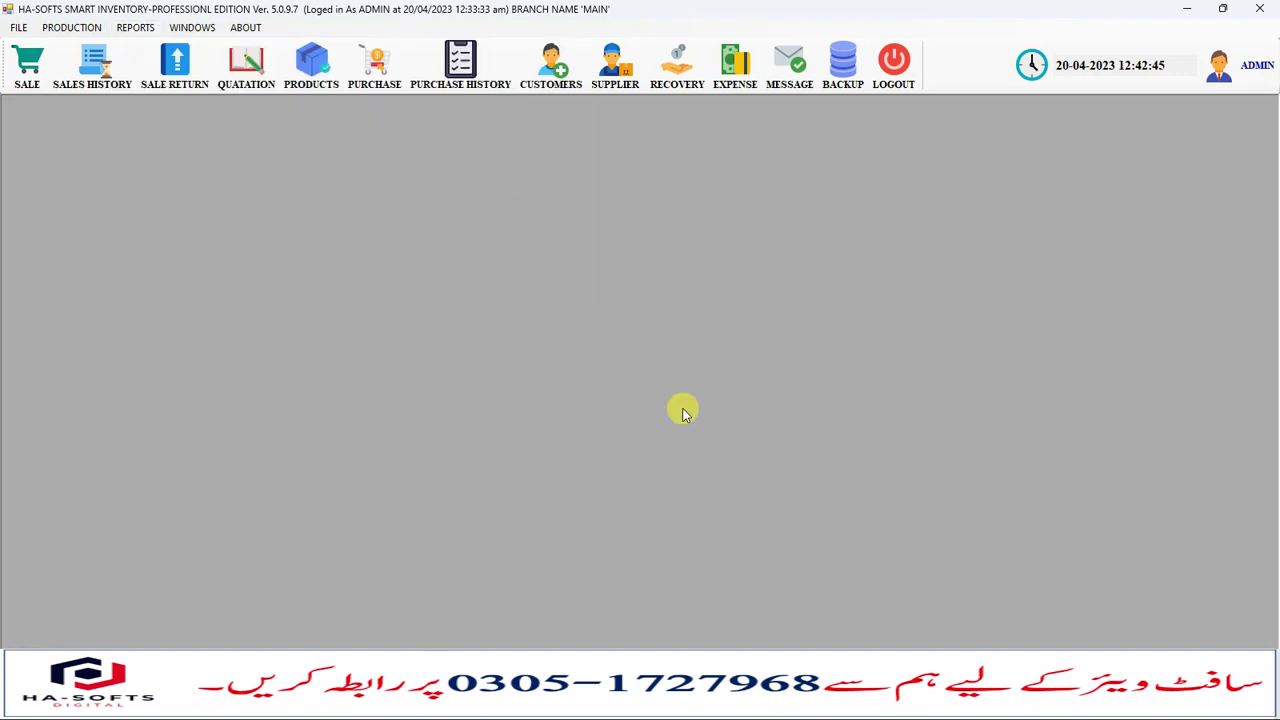
left_click(641, 467)
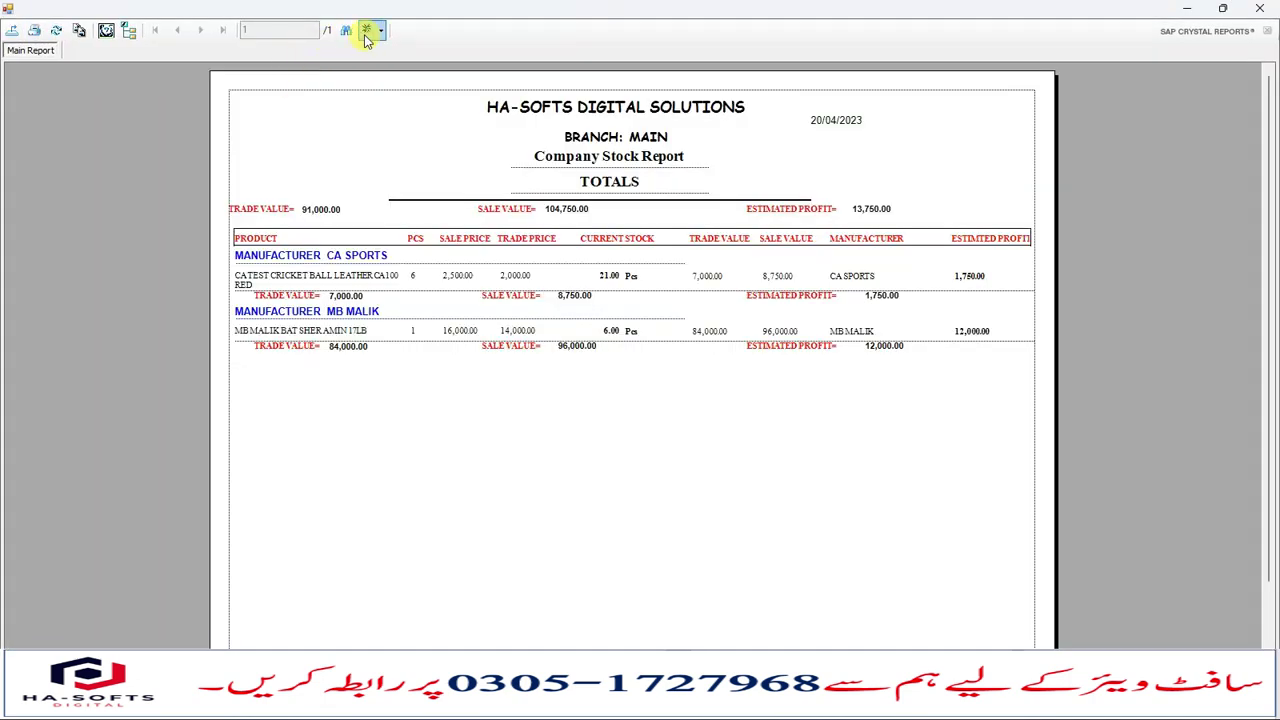
Enlarge the Company Stock Report, examine each product's prices, current stock, trade and sale values and estimated profit, and close the report
left_click(380, 35)
left_click(403, 131)
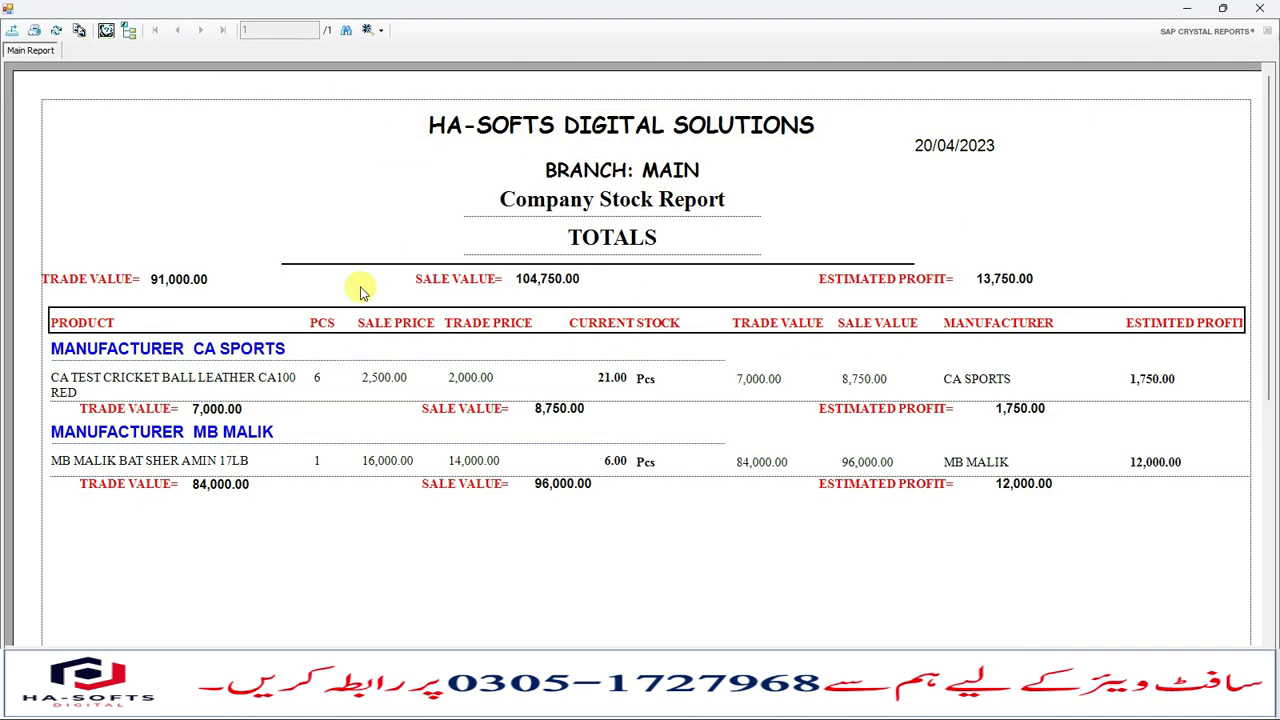
left_click(168, 386)
left_click(392, 380)
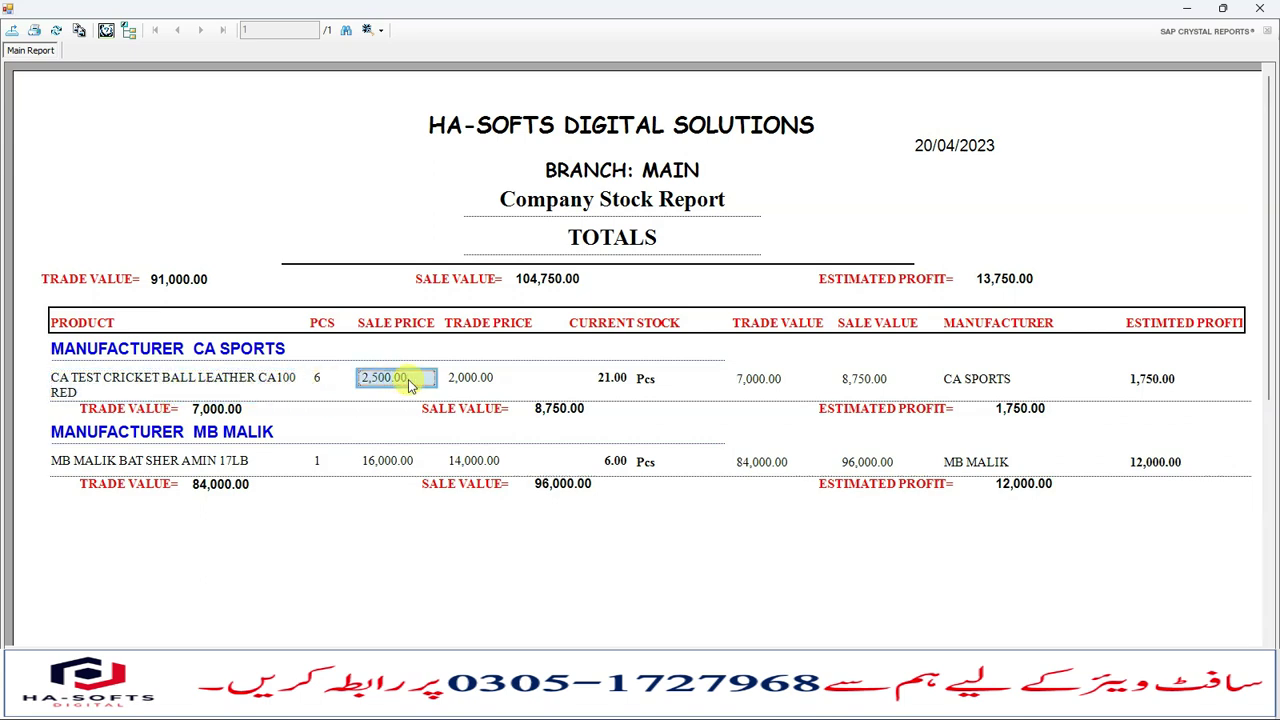
left_click(482, 381)
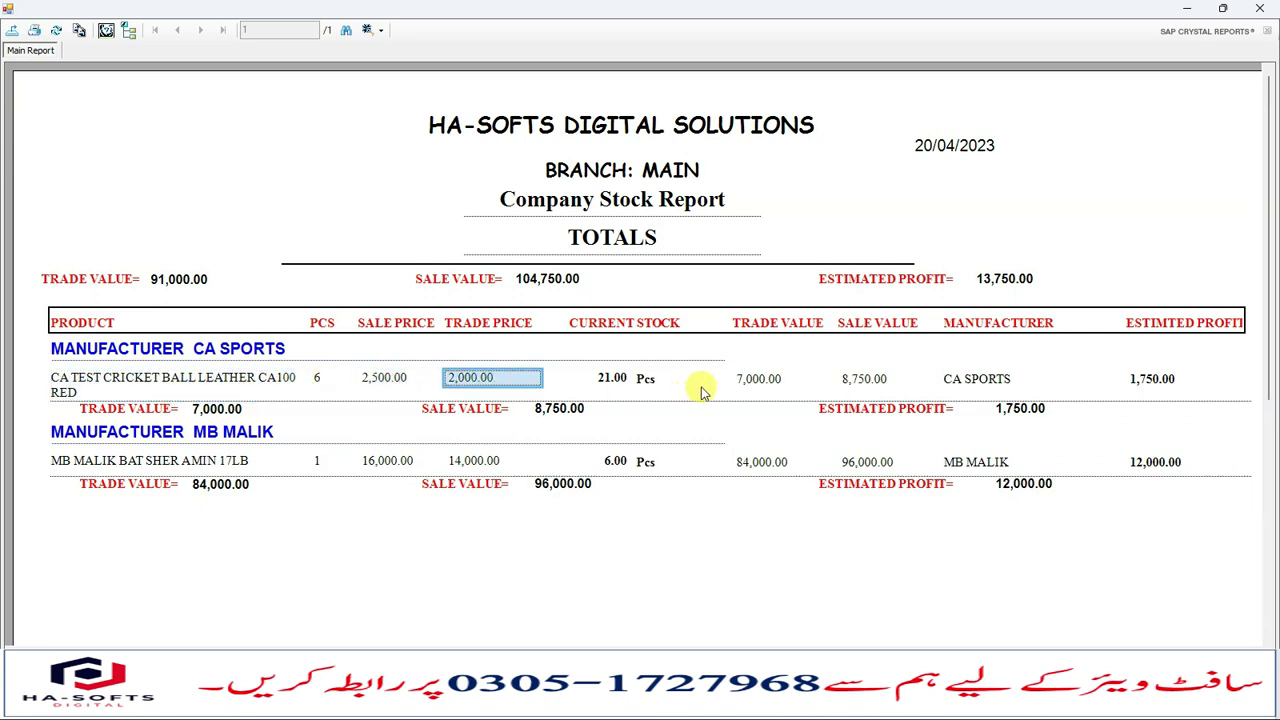
left_click(884, 379)
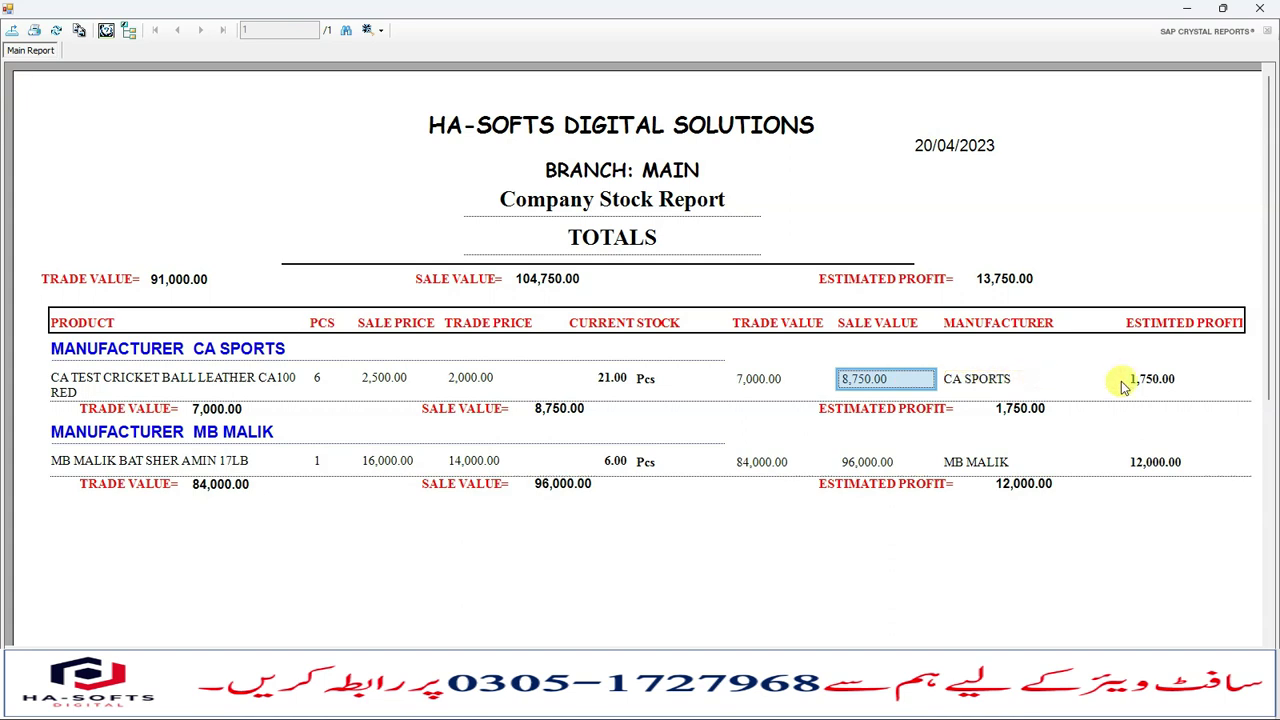
left_click(612, 388)
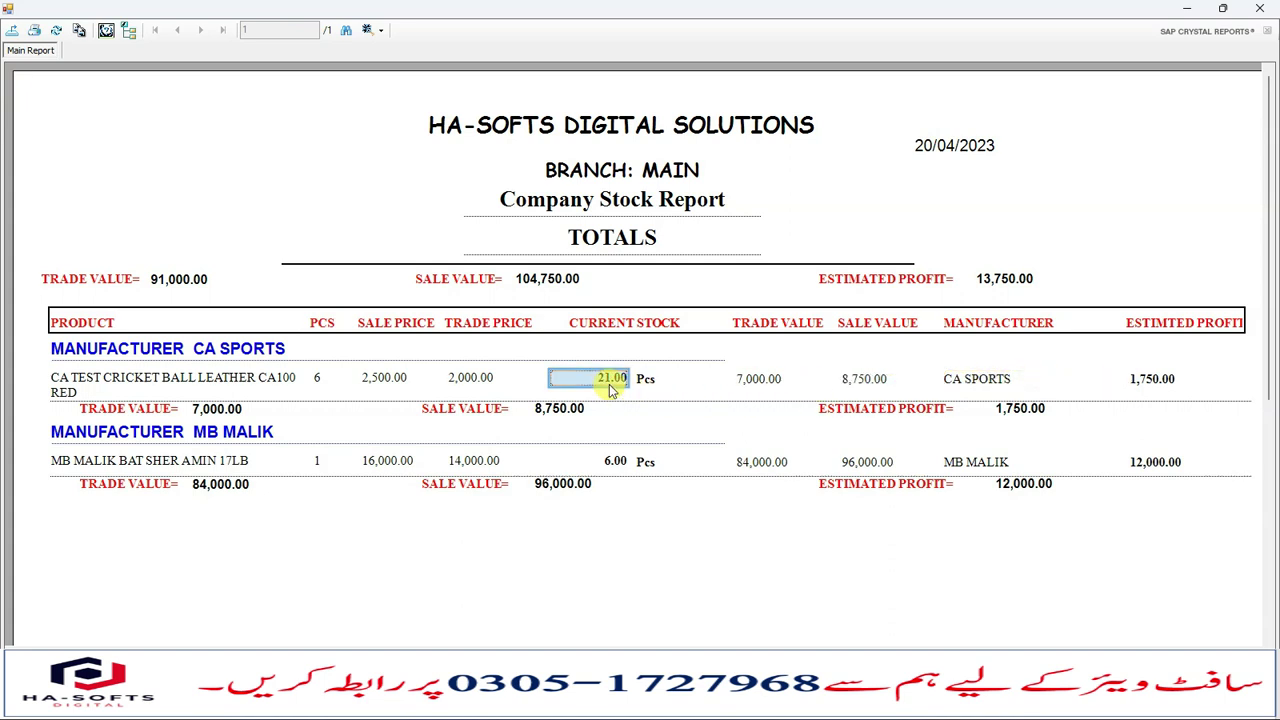
left_click(615, 463)
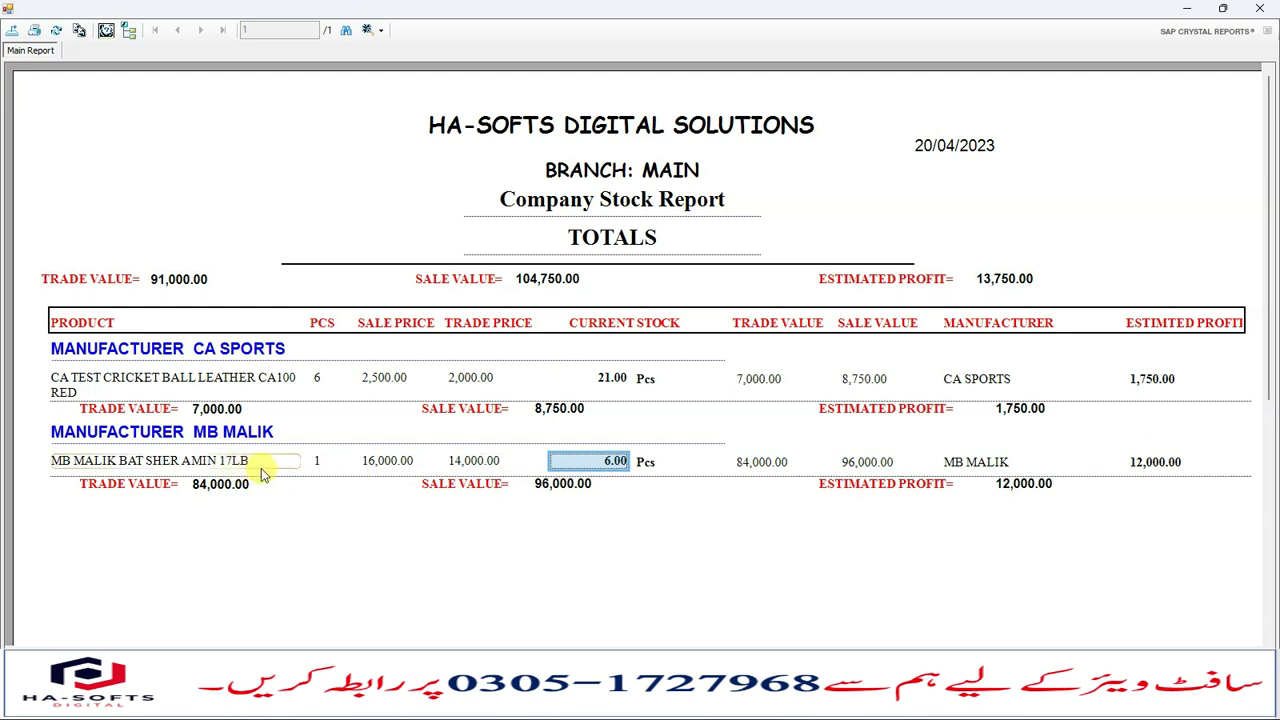
left_click(659, 470)
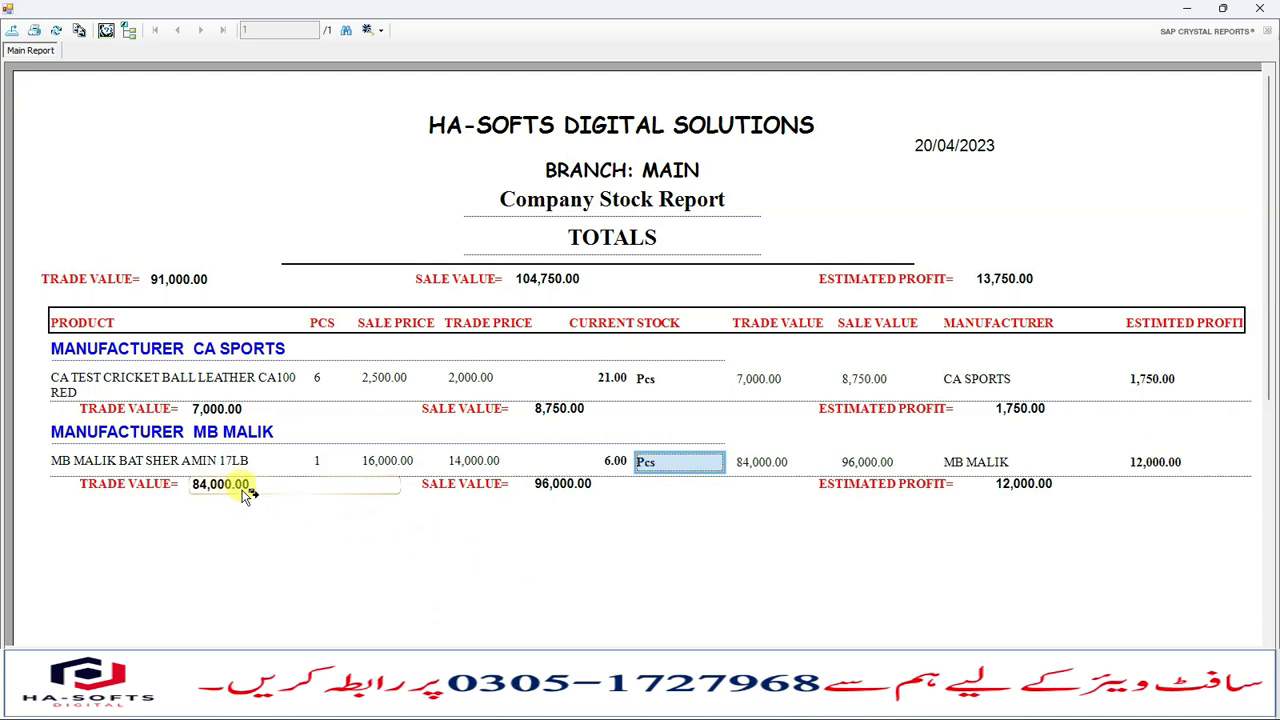
left_click(577, 495)
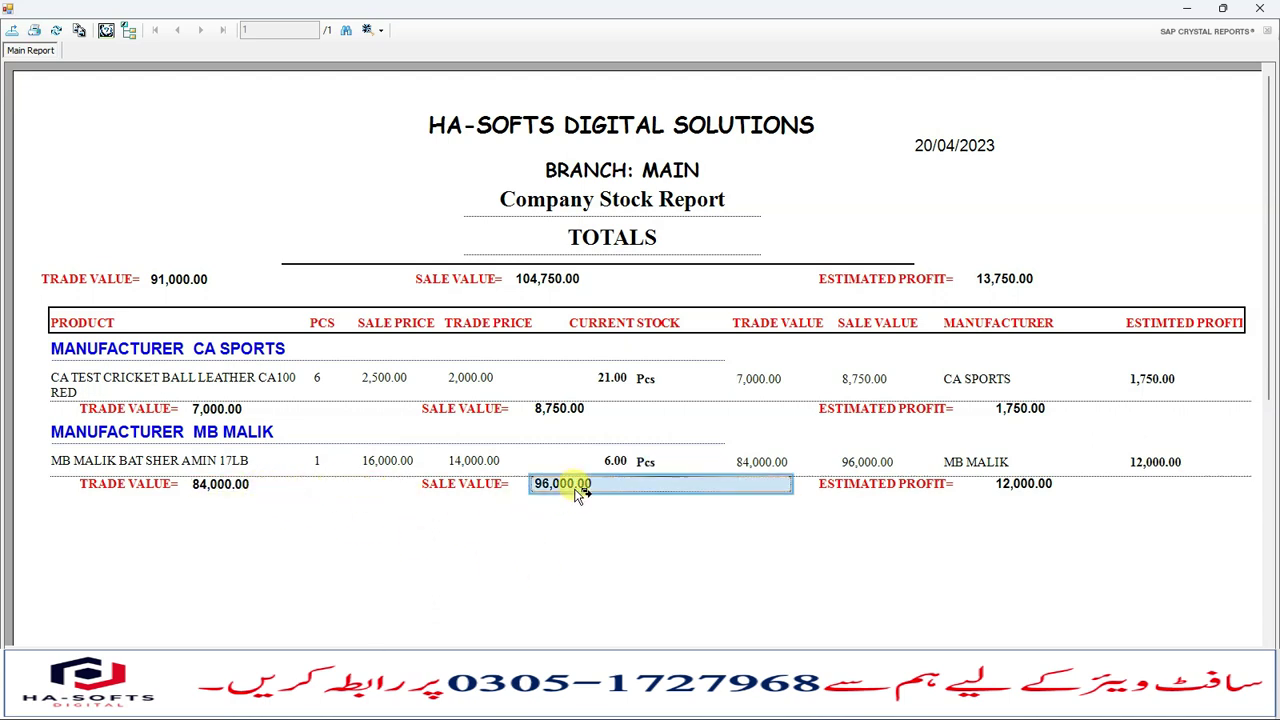
scroll(583, 495, "down", 5)
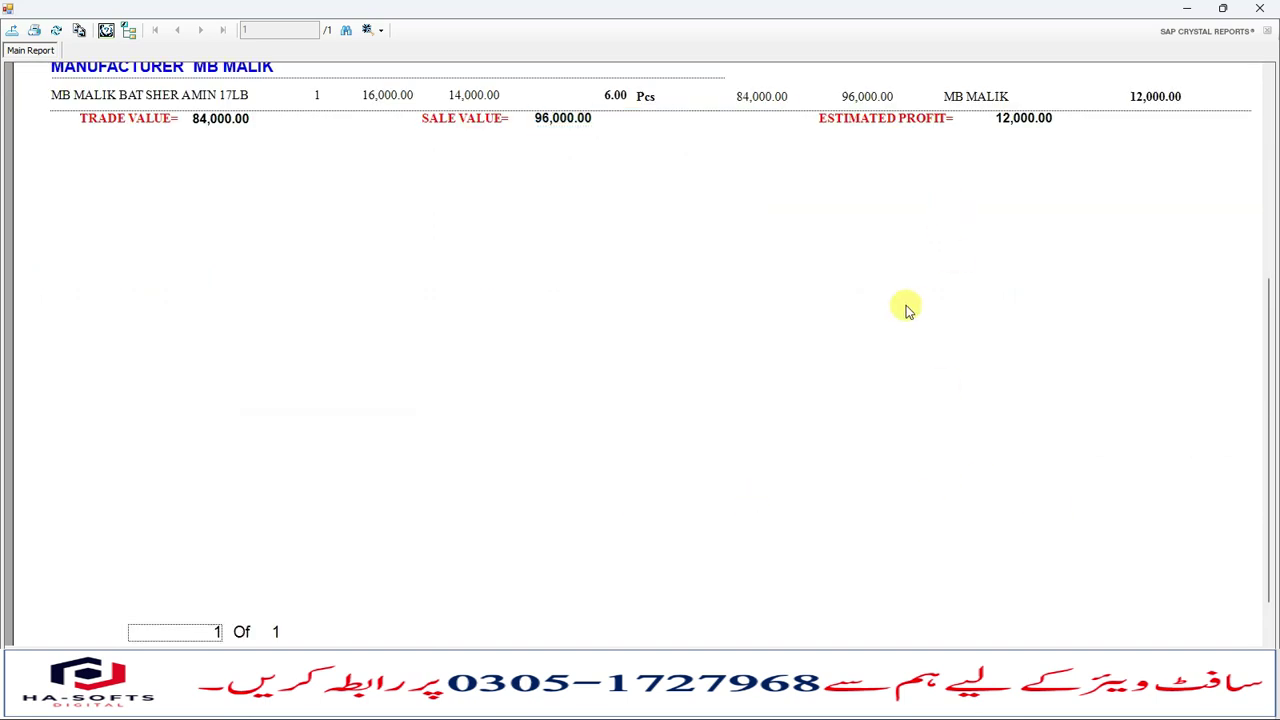
scroll(1038, 390, "up", 4)
scroll(1037, 429, "down", 4)
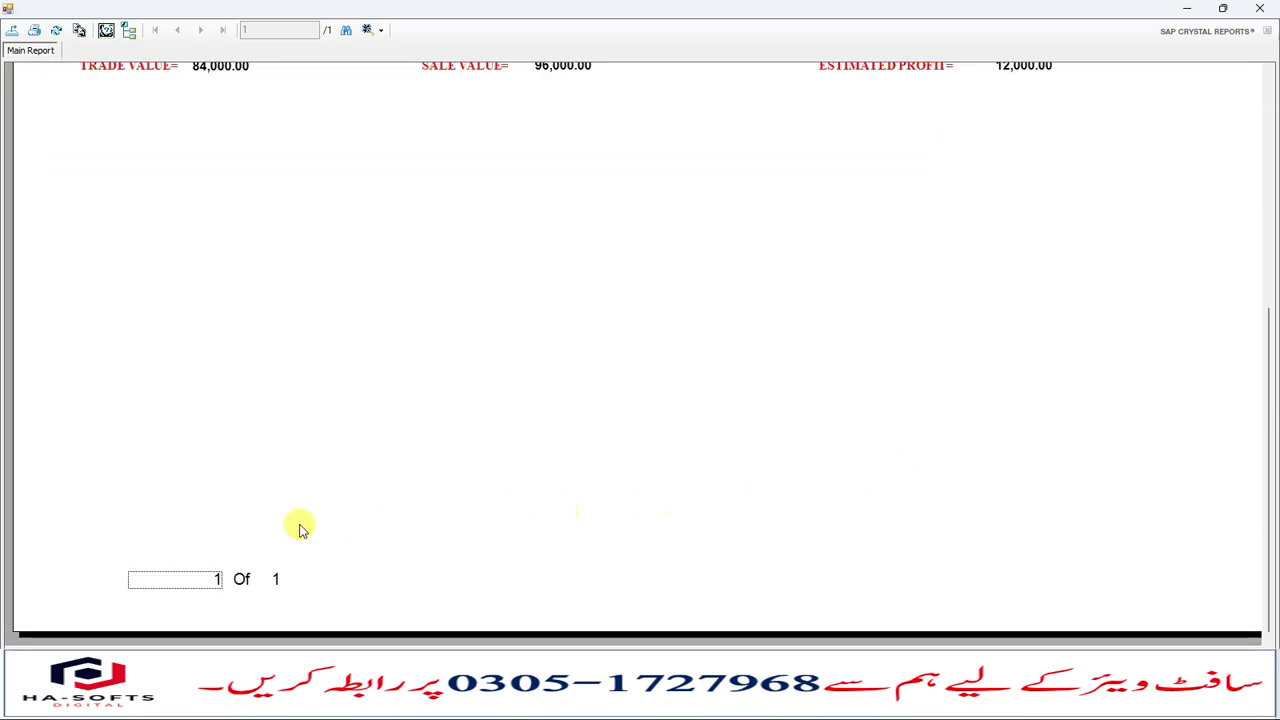
scroll(646, 297, "up", 5)
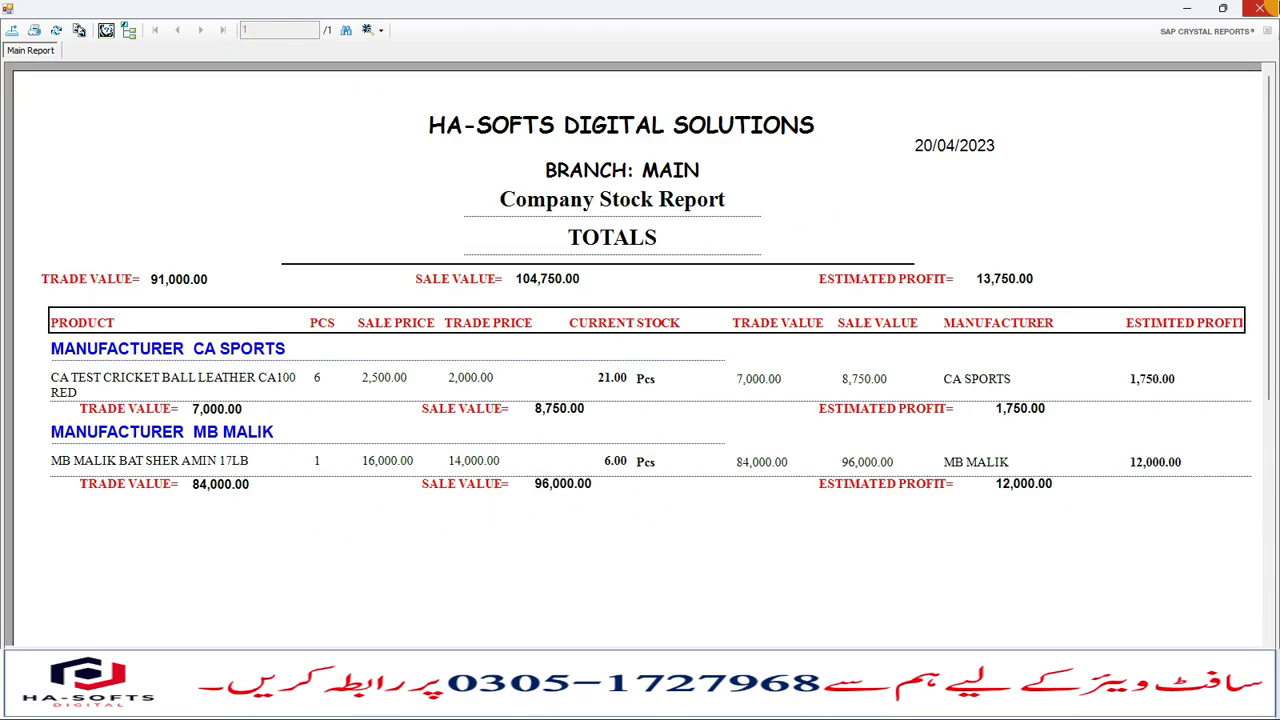
left_click(1260, 8)
Bring up the list of available stock reports
left_click(135, 27)
mouse_move(270, 45)
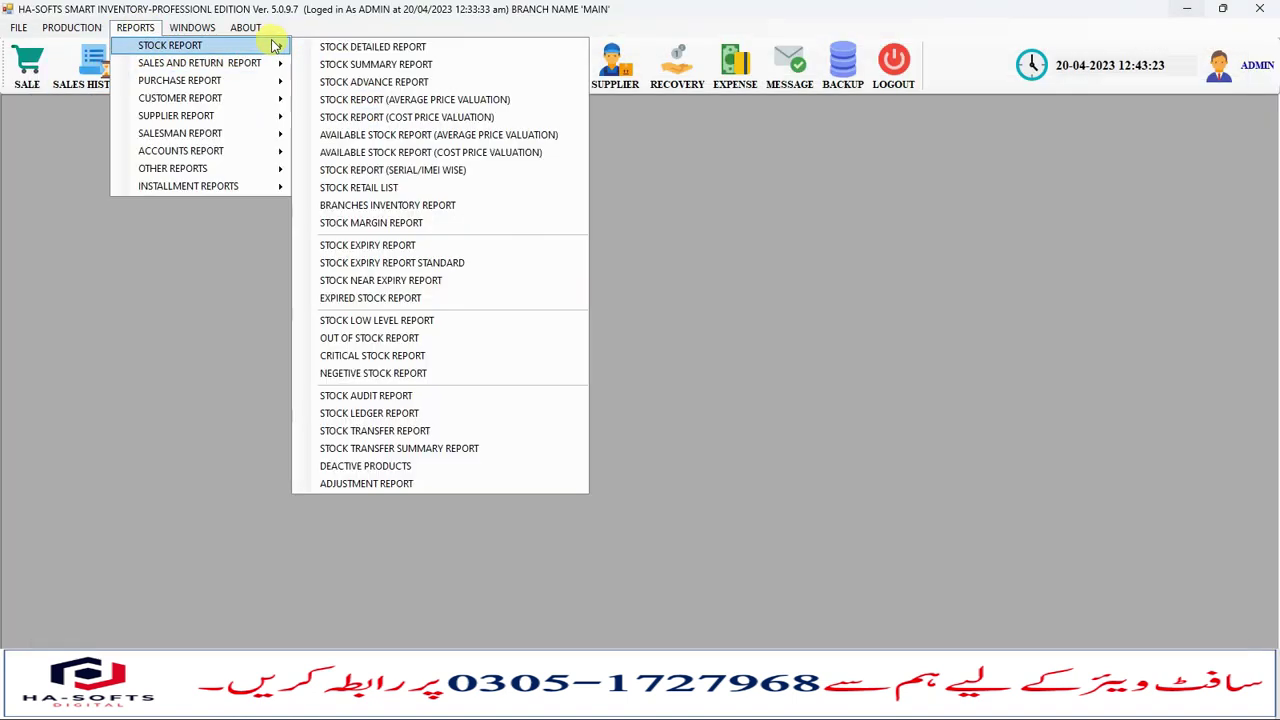